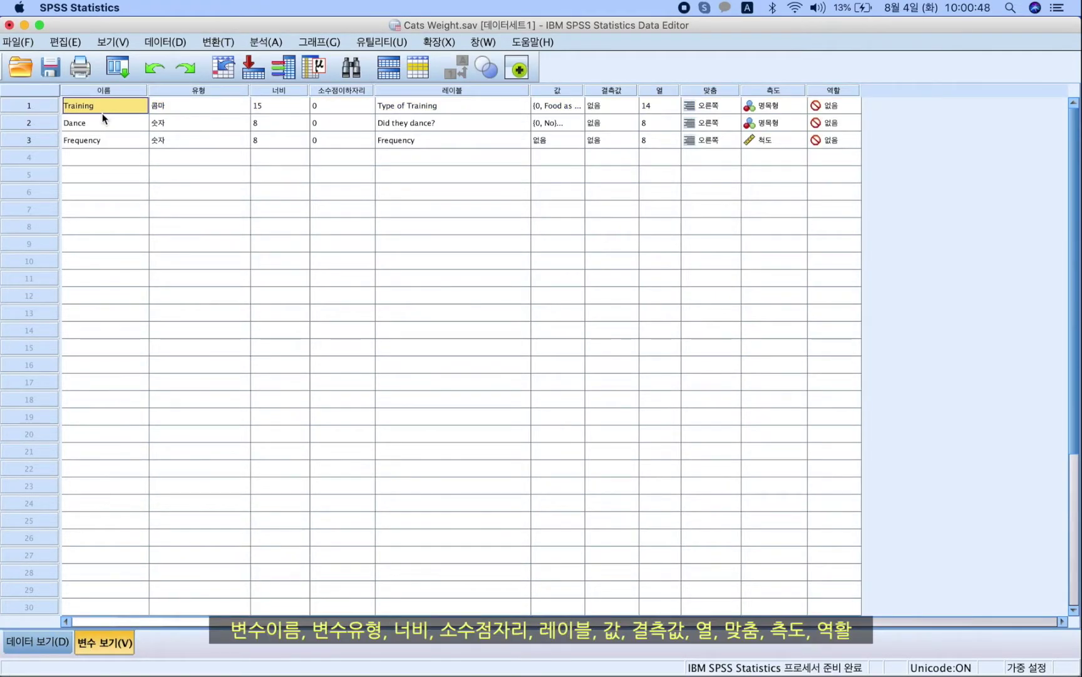
Step: Review the Training variable's attributes from type and width through label, values, missing values, columns, alignment, measure and role
left_click(198, 107)
left_click(278, 110)
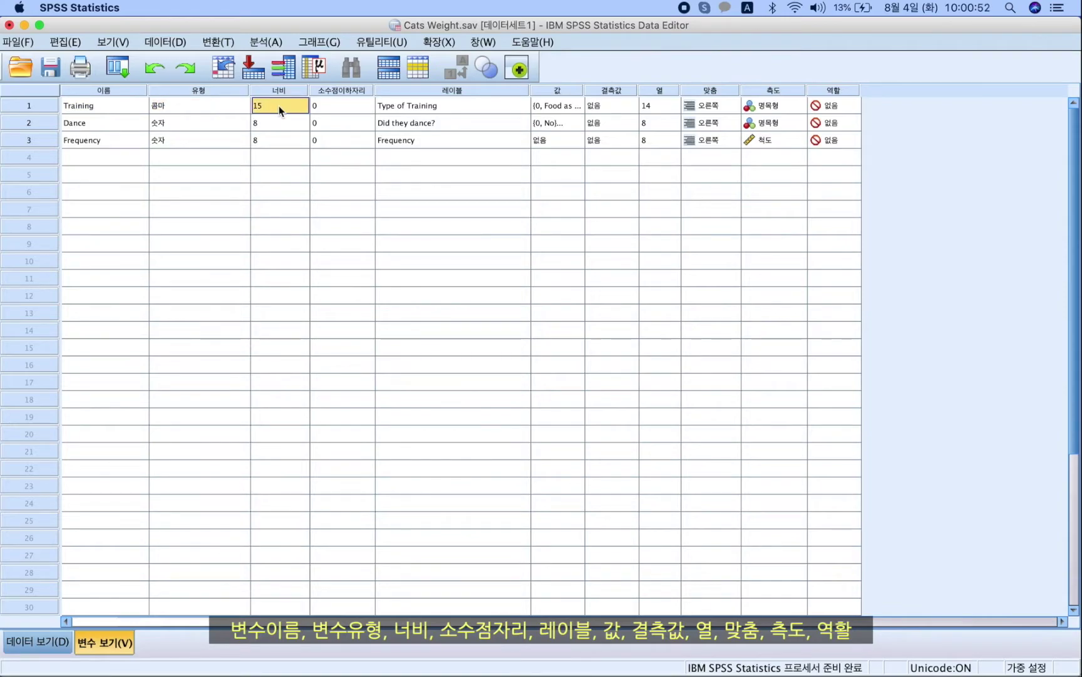
left_click(336, 110)
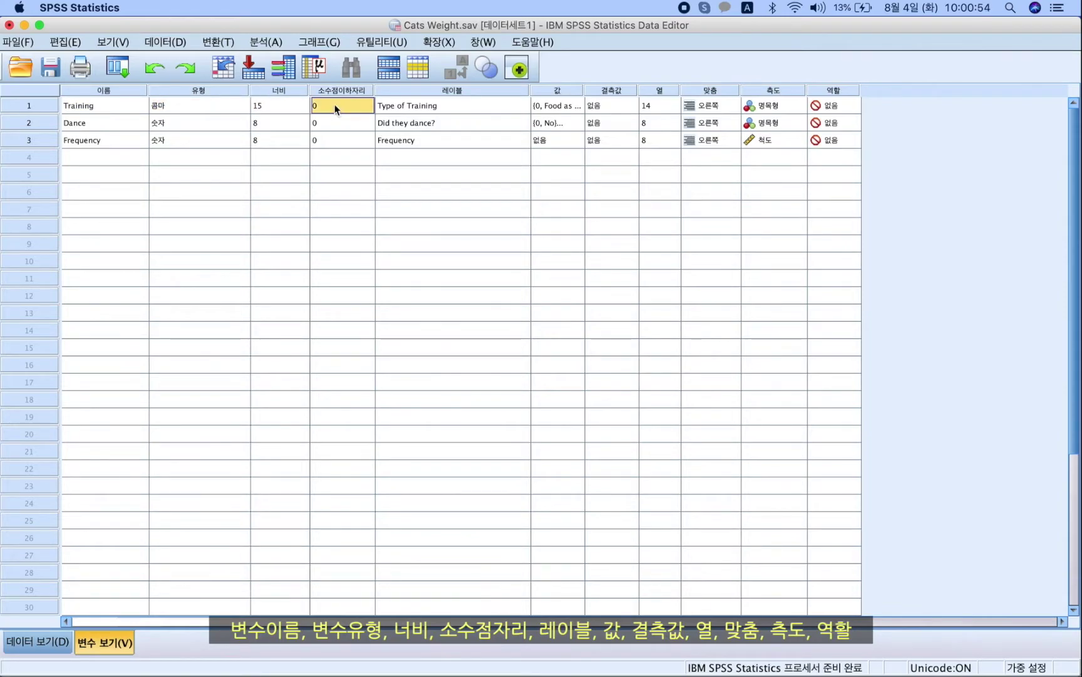
left_click(449, 109)
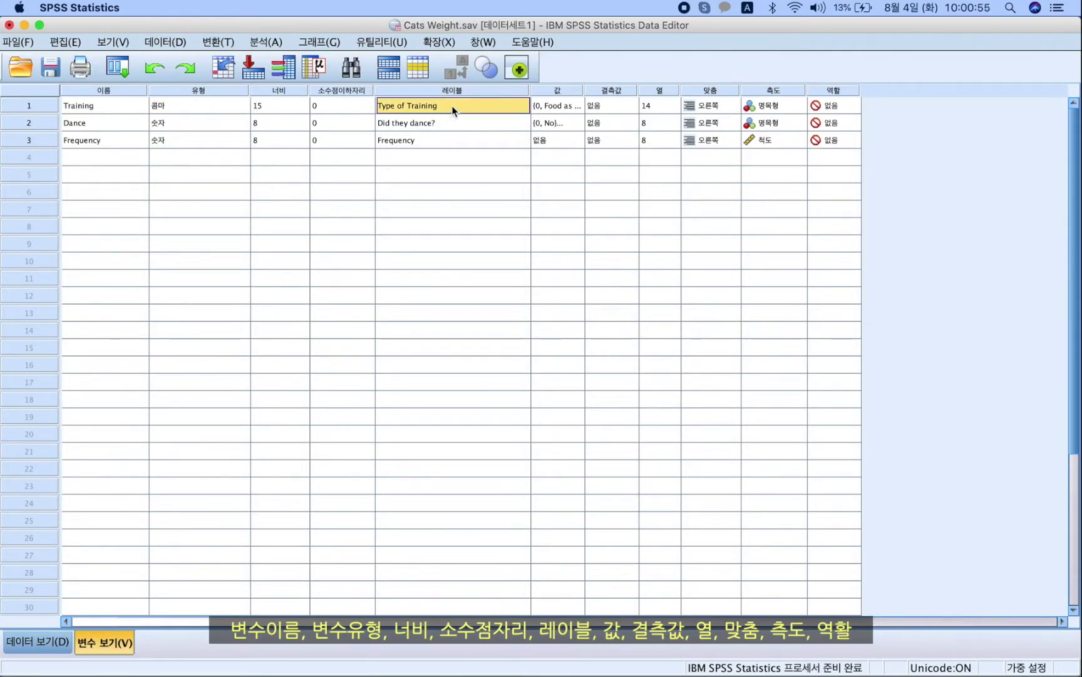
left_click(553, 103)
left_click(609, 102)
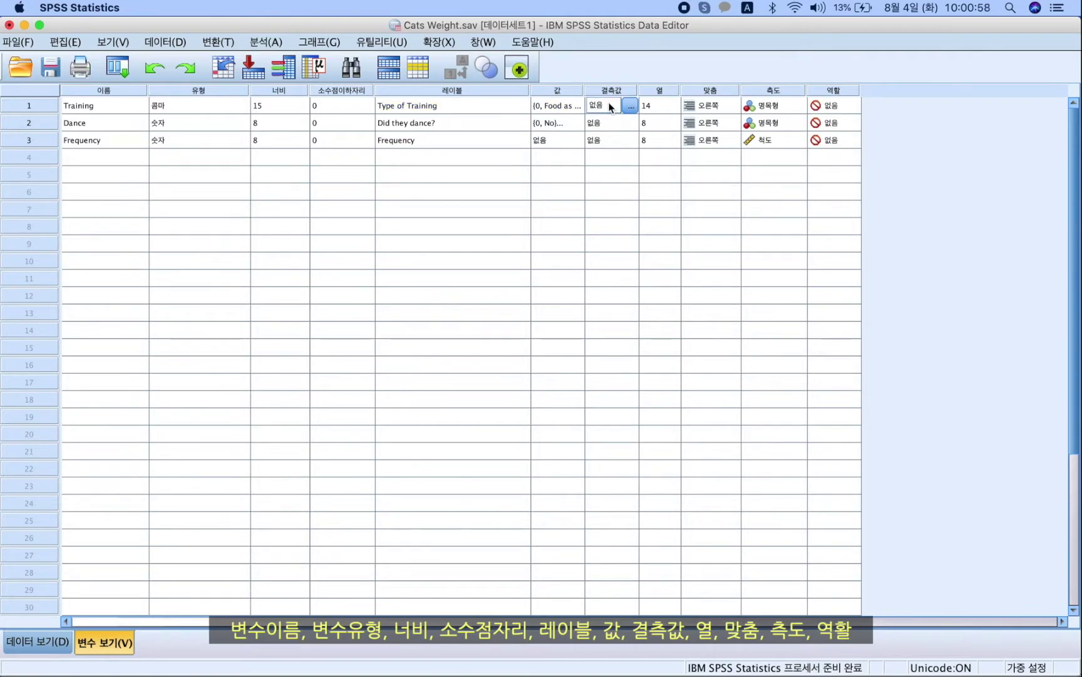
left_click(649, 105)
left_click(721, 106)
left_click(758, 108)
left_click(836, 106)
left_click(833, 105)
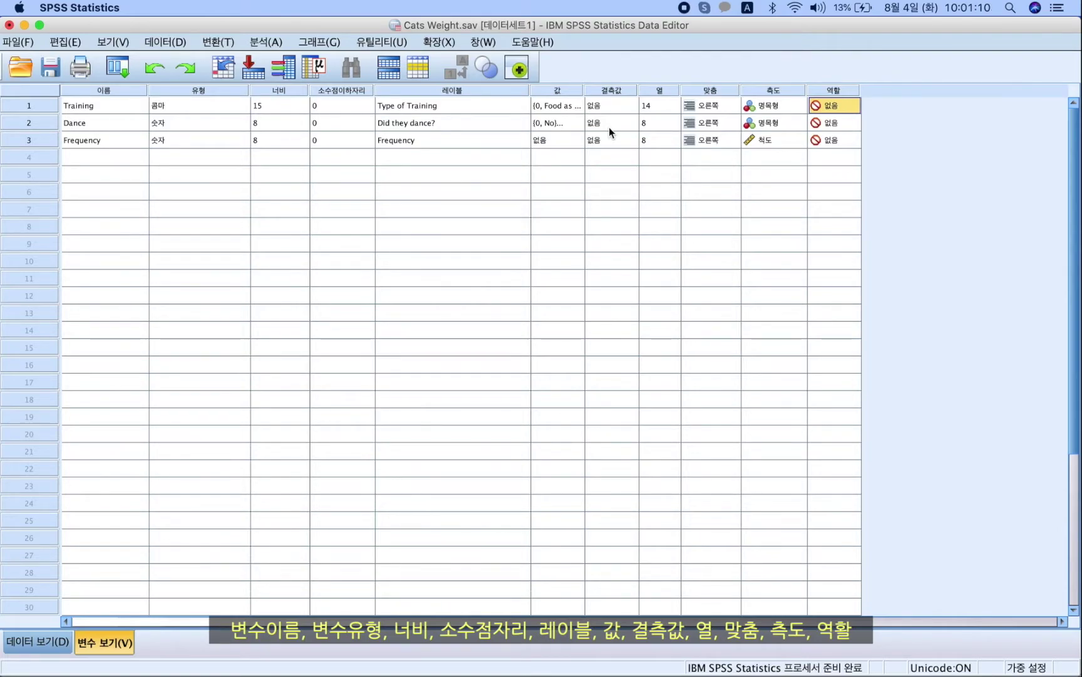
Step: Go to the Training variable's data and look through the coded Training and Dance values case by case
double_click(54, 104)
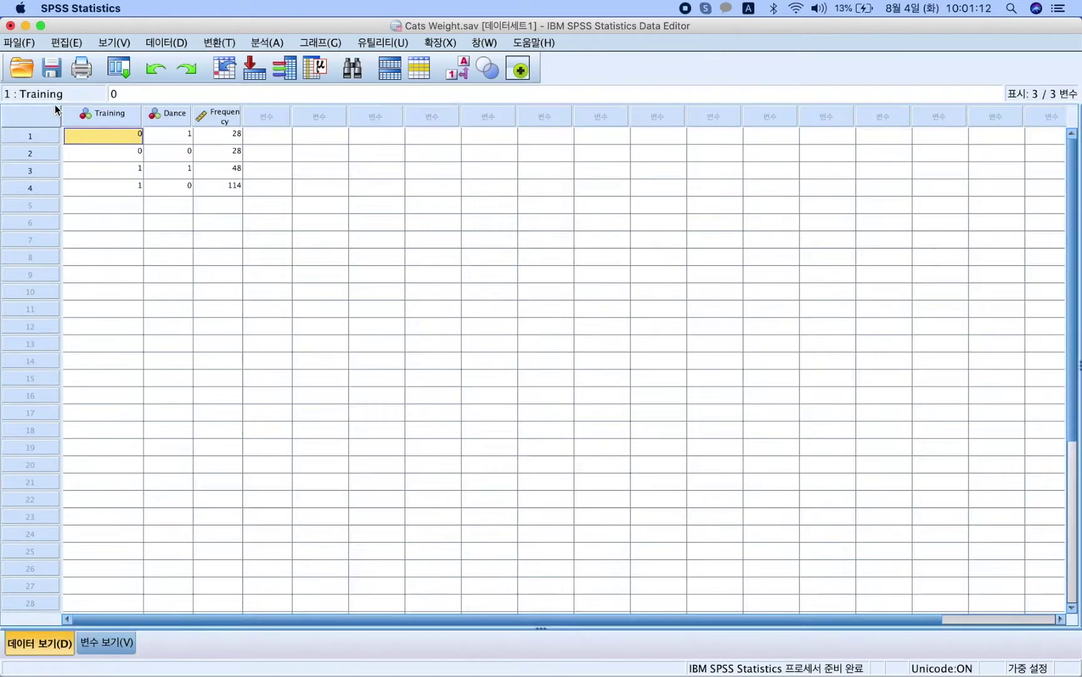
left_click(101, 167)
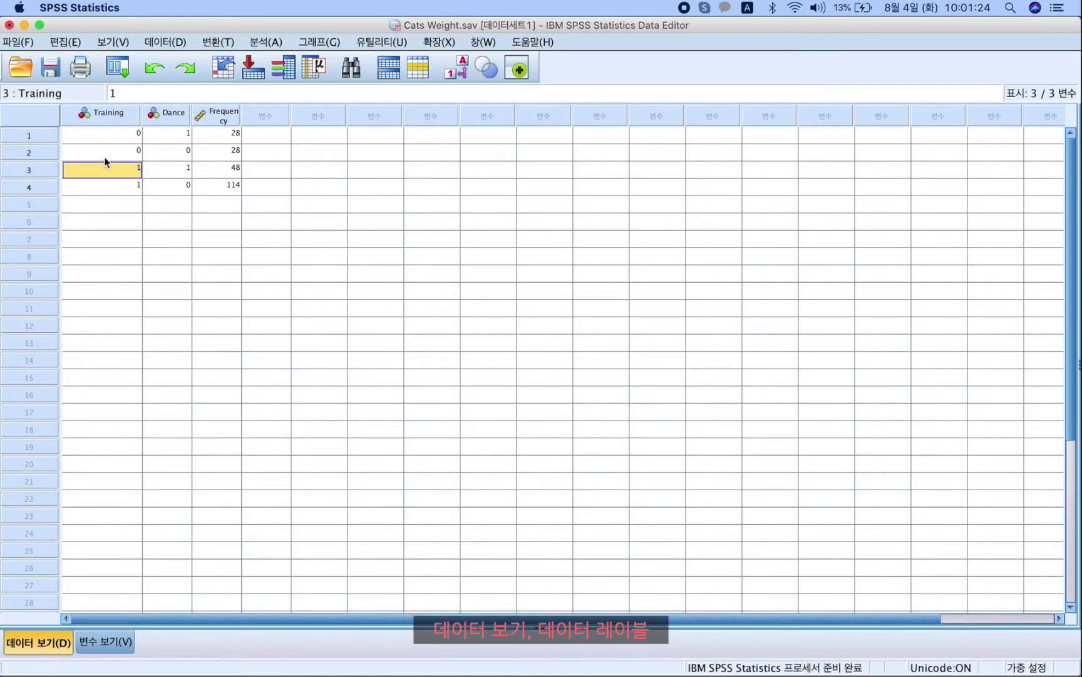
key("Up")
key("Up")
key("Down")
key("Down")
key("Down")
left_click(164, 152)
left_click(167, 176)
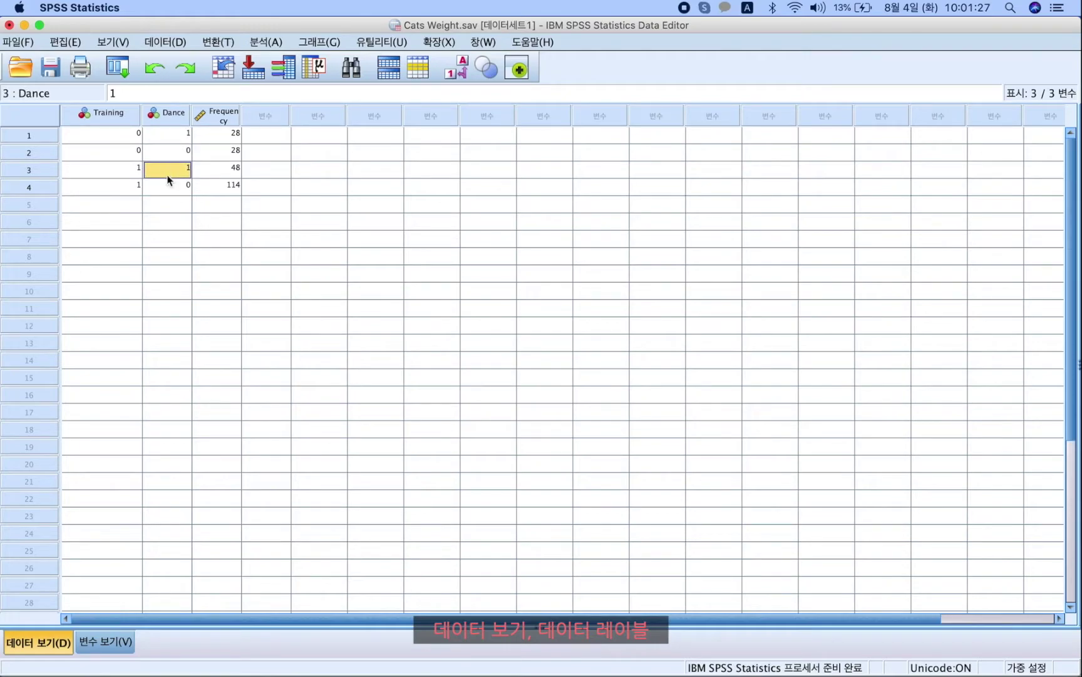
Step: Widen the Frequency column in the data grid to about 14 characters so its header fits on one line
left_click(219, 133)
left_click_drag(241, 113, 273, 120)
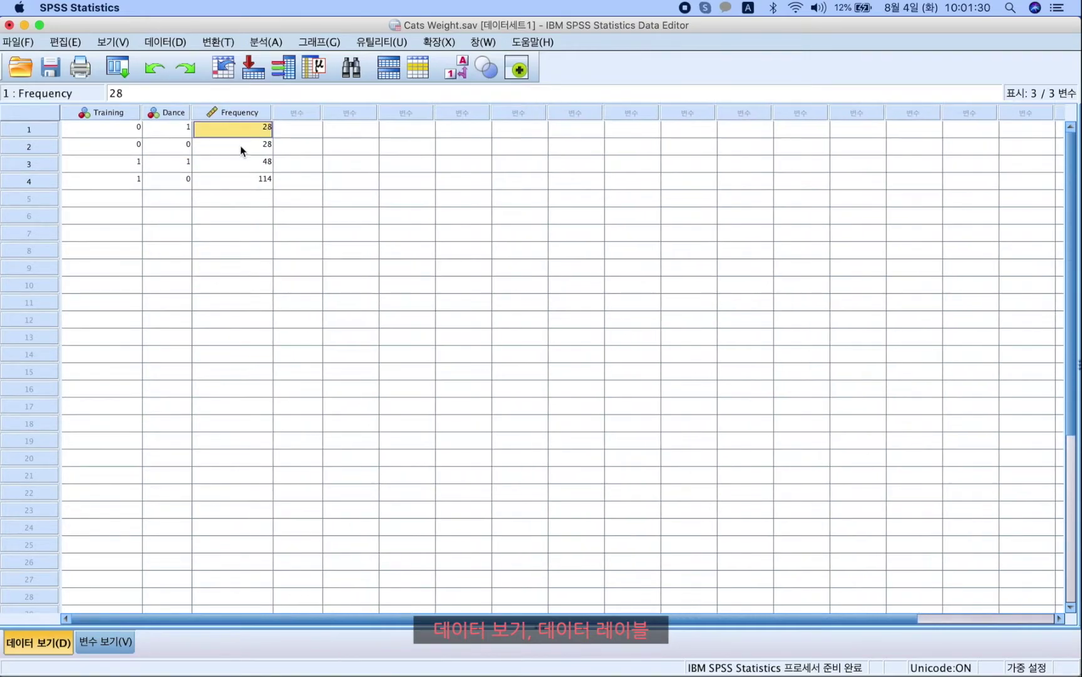
Step: Display value labels instead of codes in the data grid and widen the Dance column to about 12 characters
left_click(137, 144)
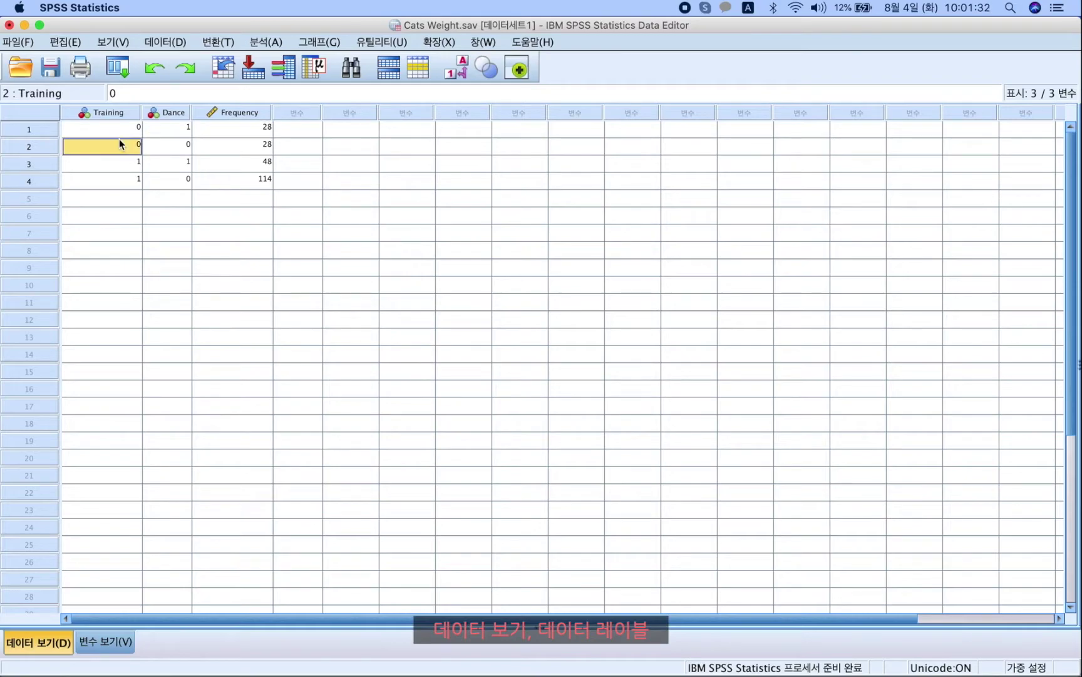
left_click(131, 127)
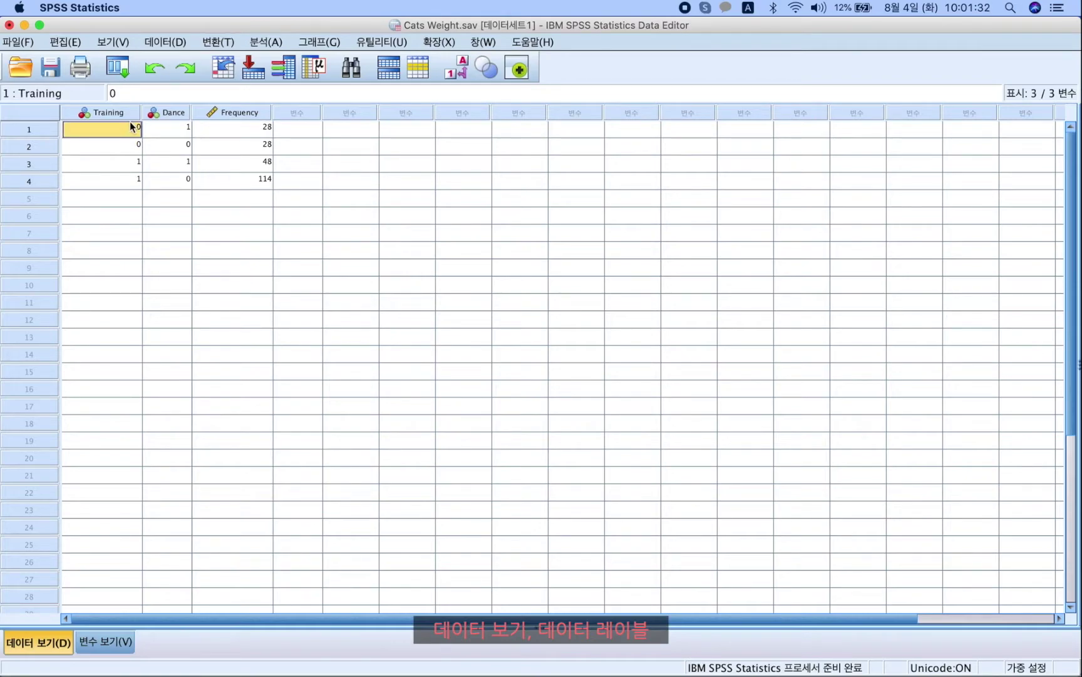
left_click(458, 73)
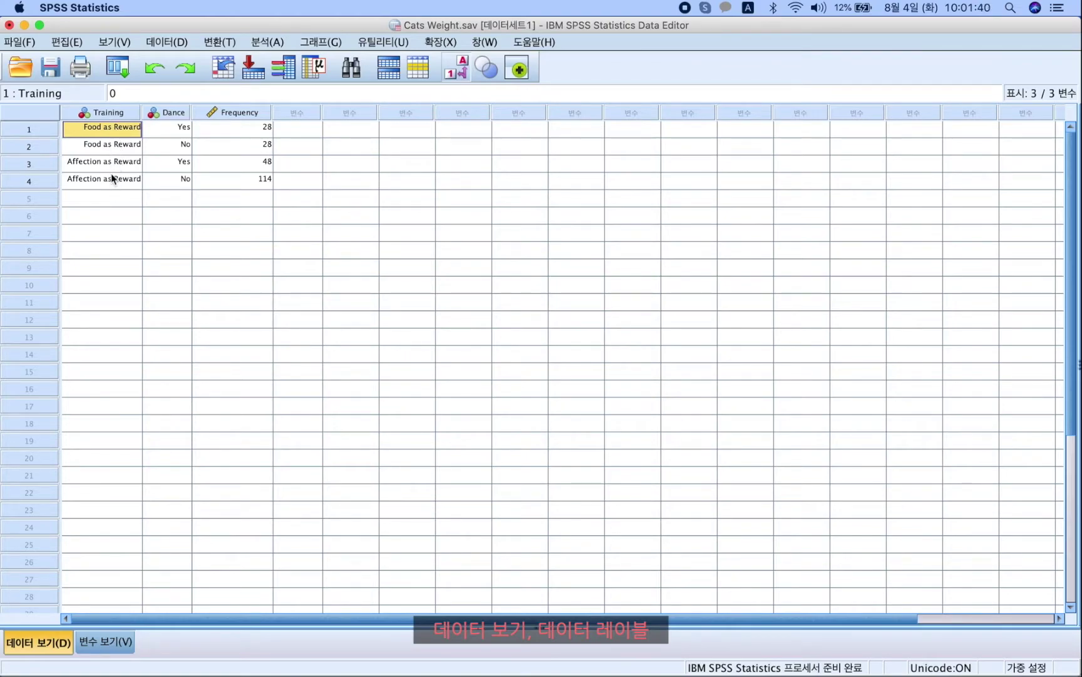
left_click_drag(190, 118, 205, 119)
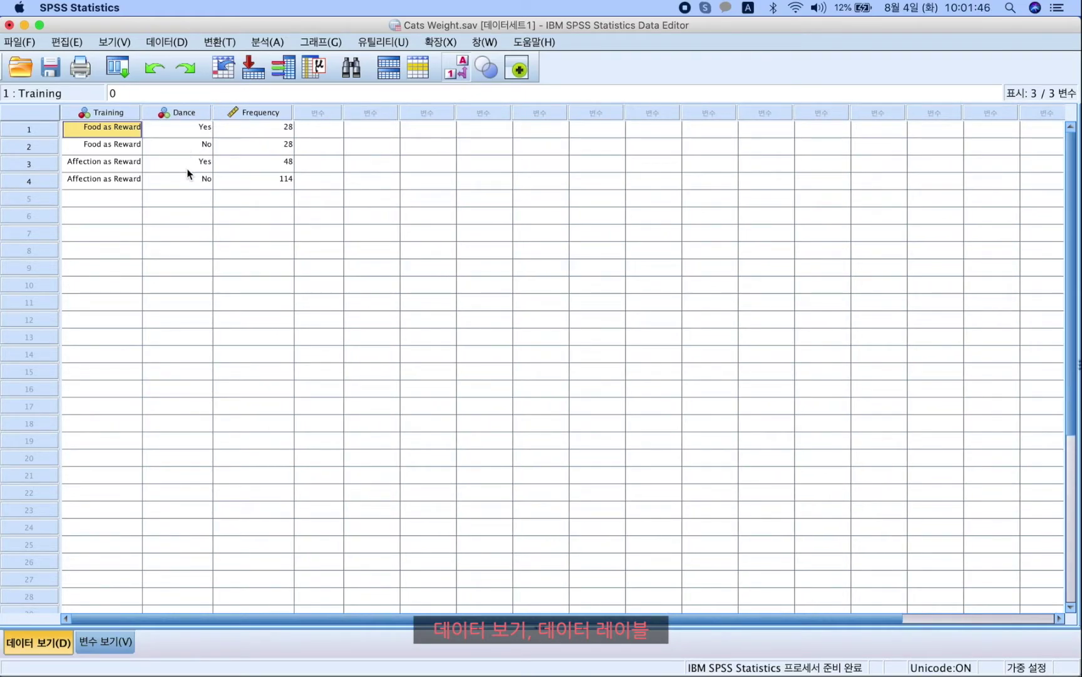
Step: Look through the Frequency value of each of the four cases alongside its Training and Dance labels
left_click(236, 130)
left_click(237, 145)
left_click(239, 165)
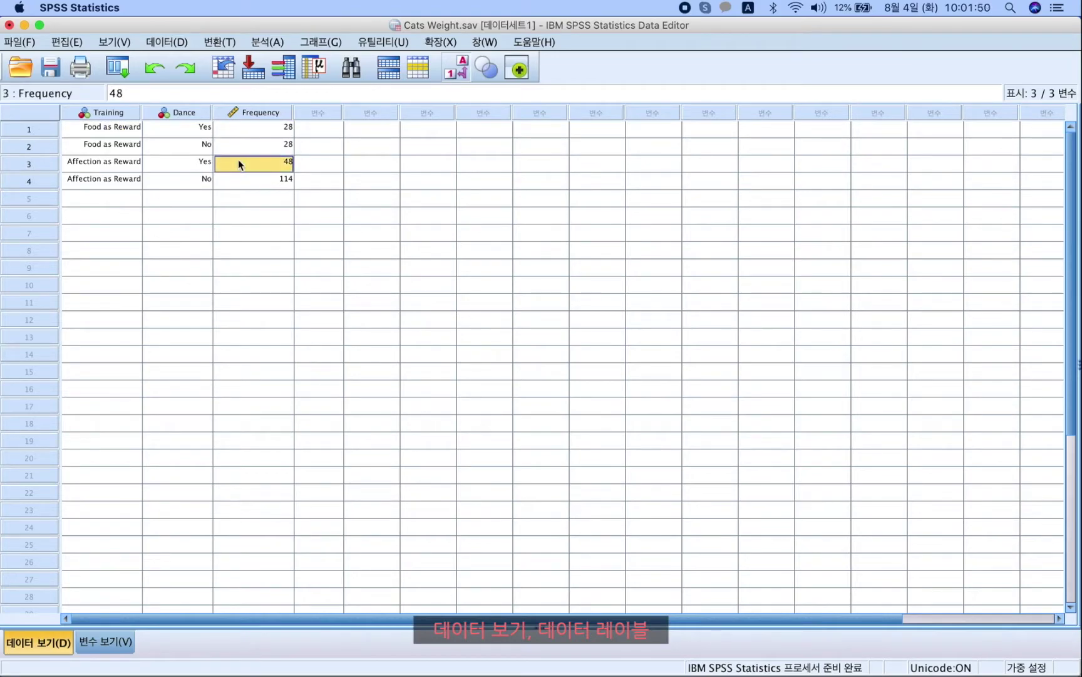
left_click(237, 181)
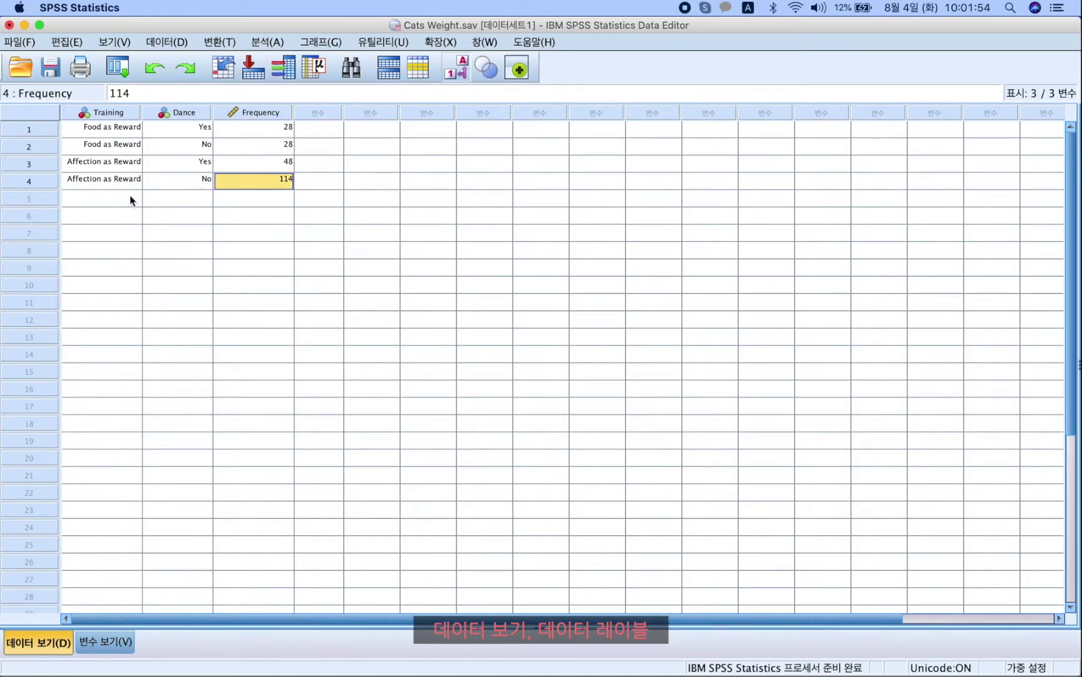
Step: Compare the numeric codes with the value labels by alternating the display, ending with the numeric codes shown
left_click(456, 69)
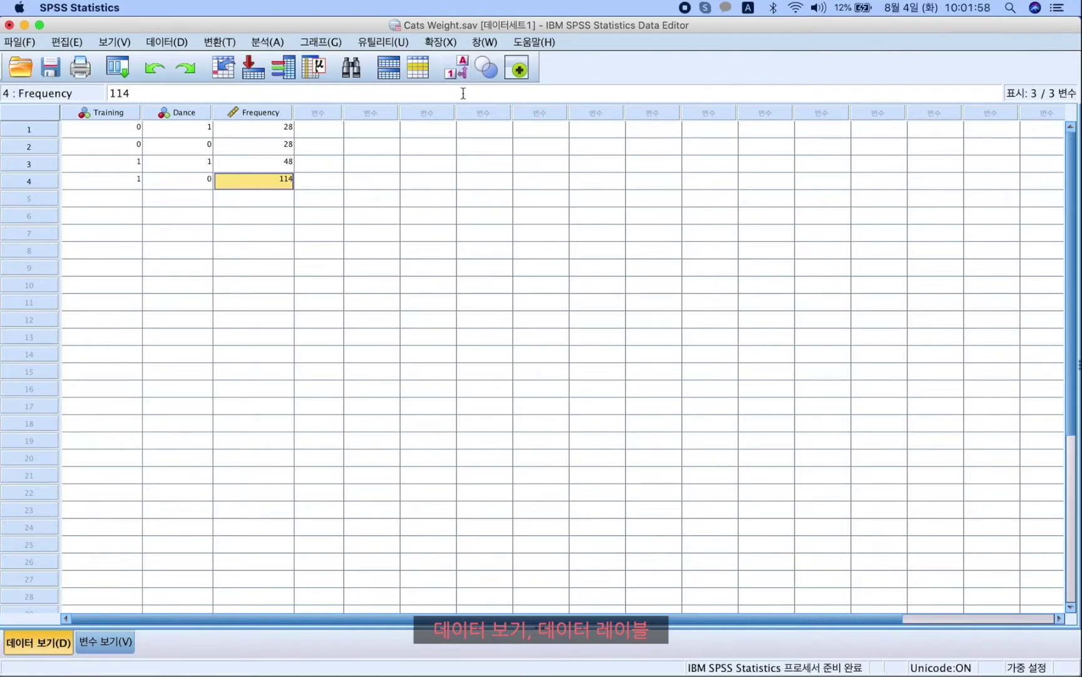
left_click(465, 70)
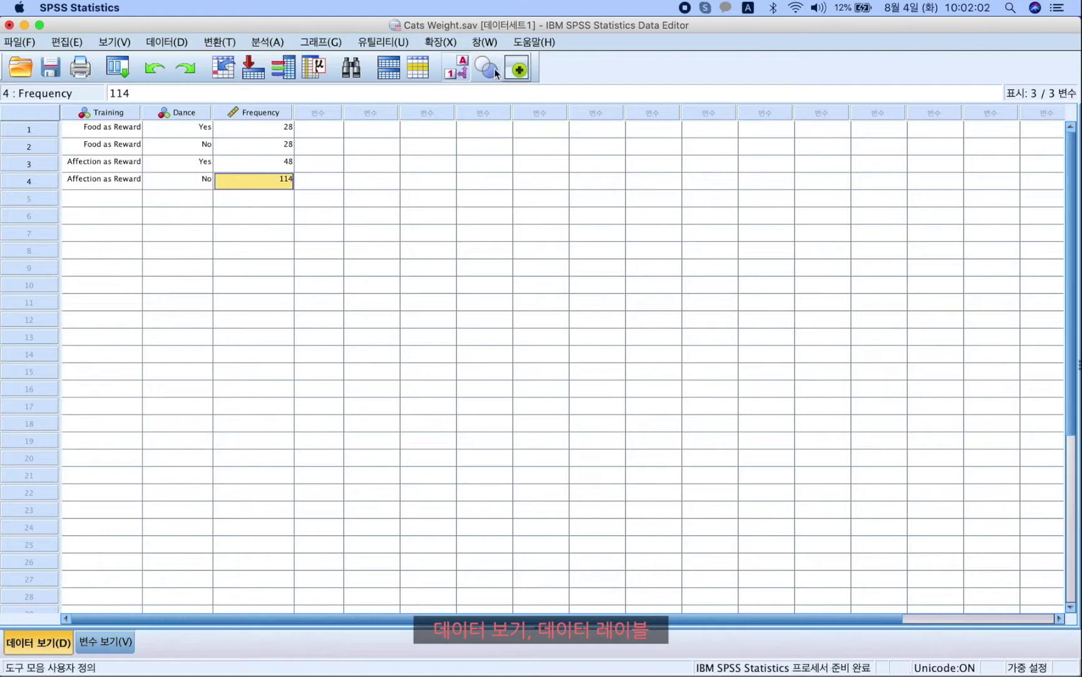
left_click(456, 69)
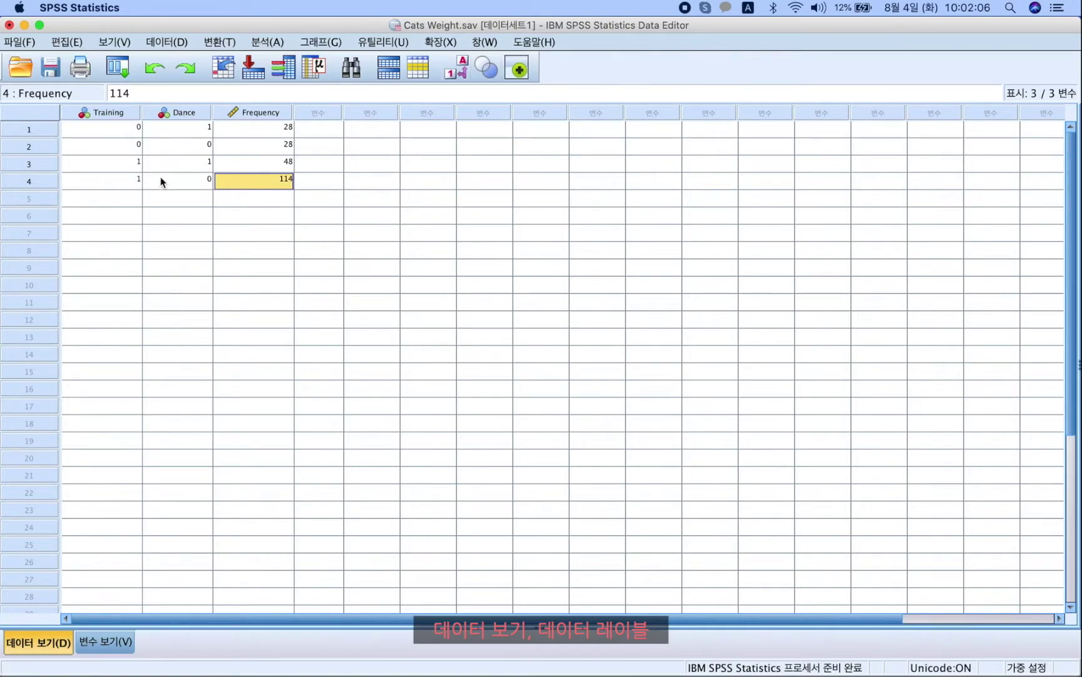
left_click(457, 69)
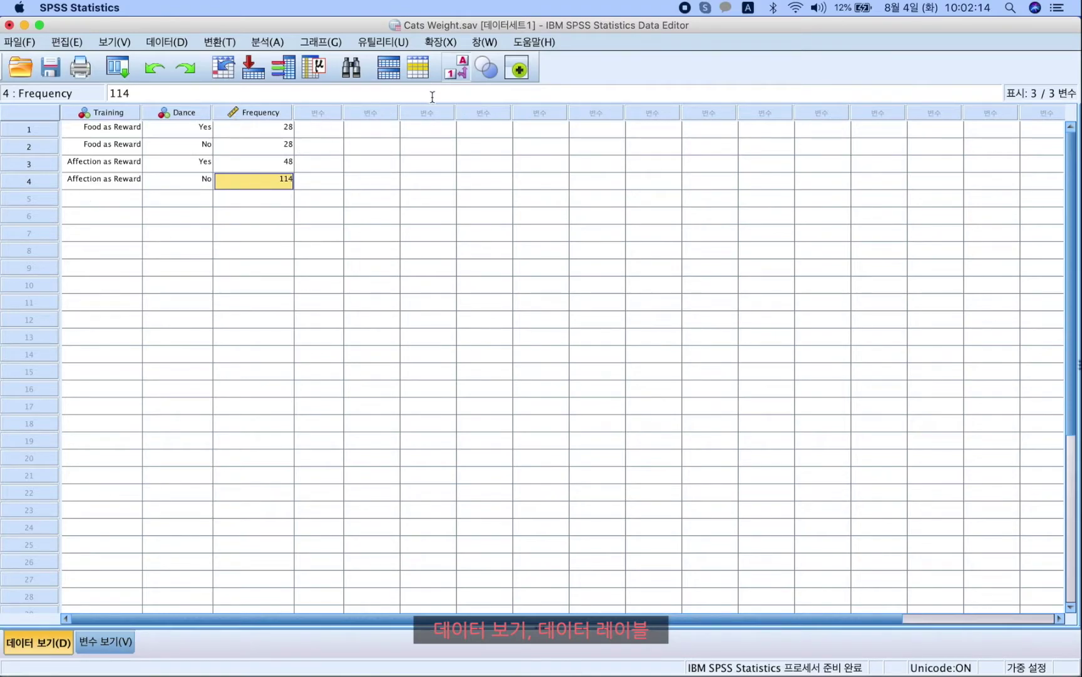
left_click(461, 73)
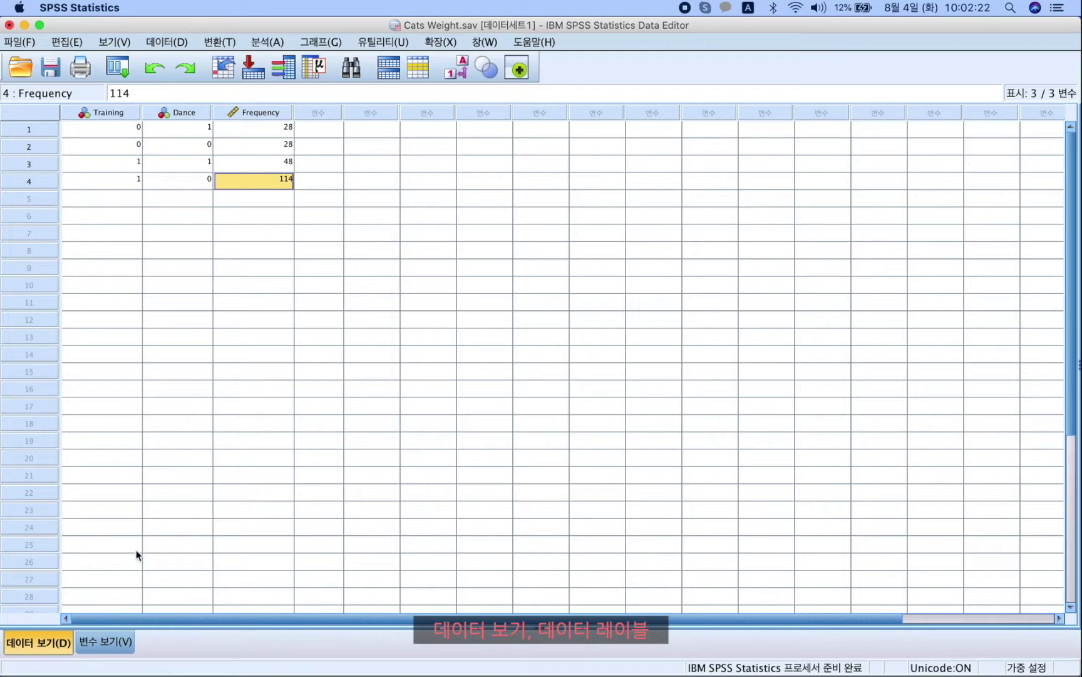
Step: Return to the variable definitions and look over the names Training, Dance and Frequency
left_click(105, 640)
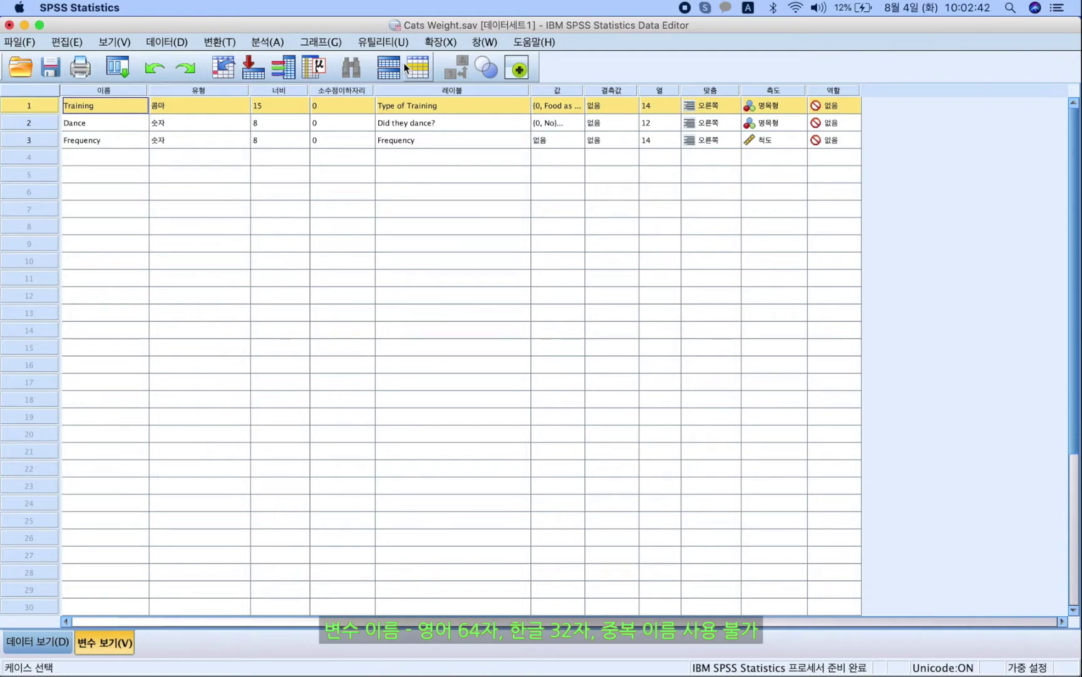
left_click(118, 102)
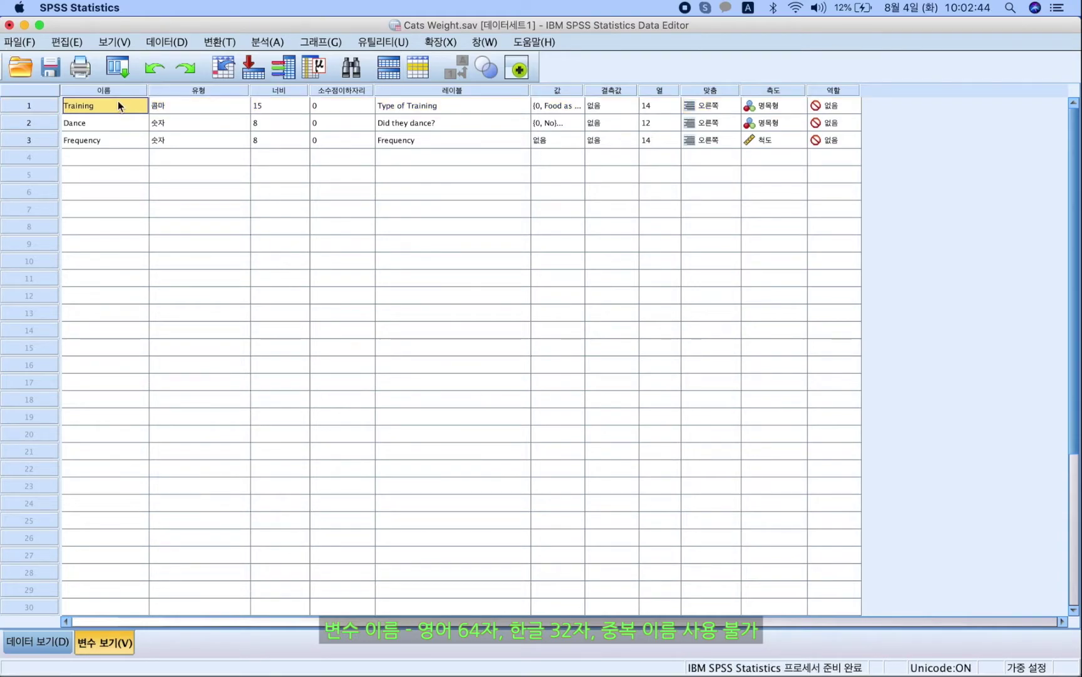
left_click(118, 104)
left_click(114, 123)
left_click(123, 142)
left_click(128, 122)
left_click(135, 107)
Step: Try to add a fourth variable with the duplicate name Training
key("Down")
key("Down")
key("Down")
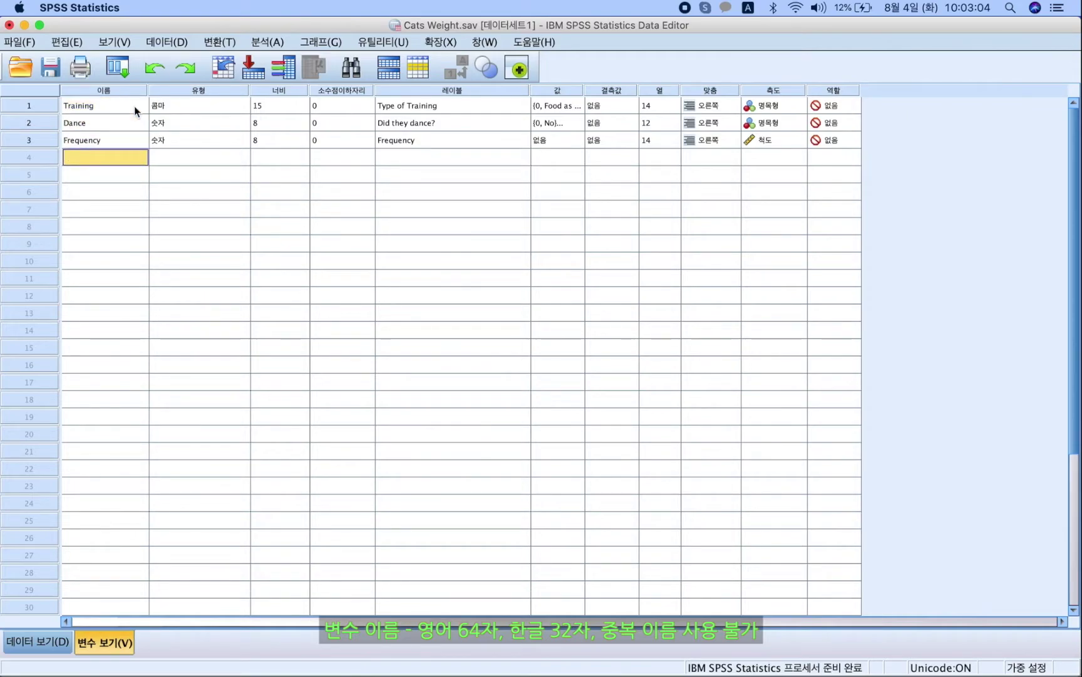
type("Training")
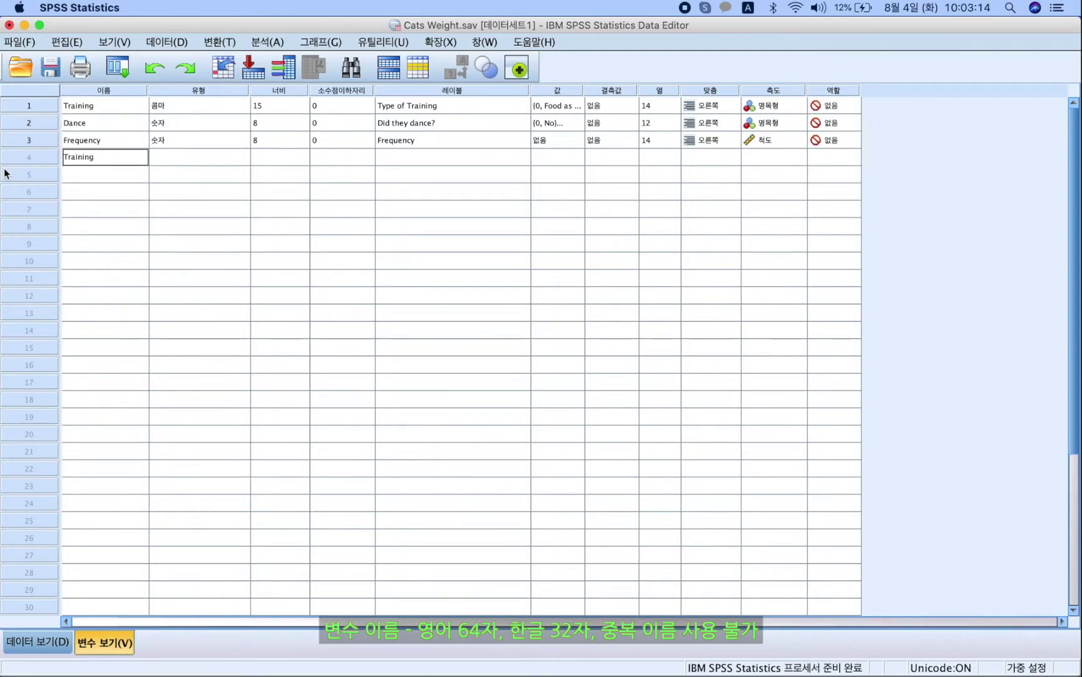
key("Return")
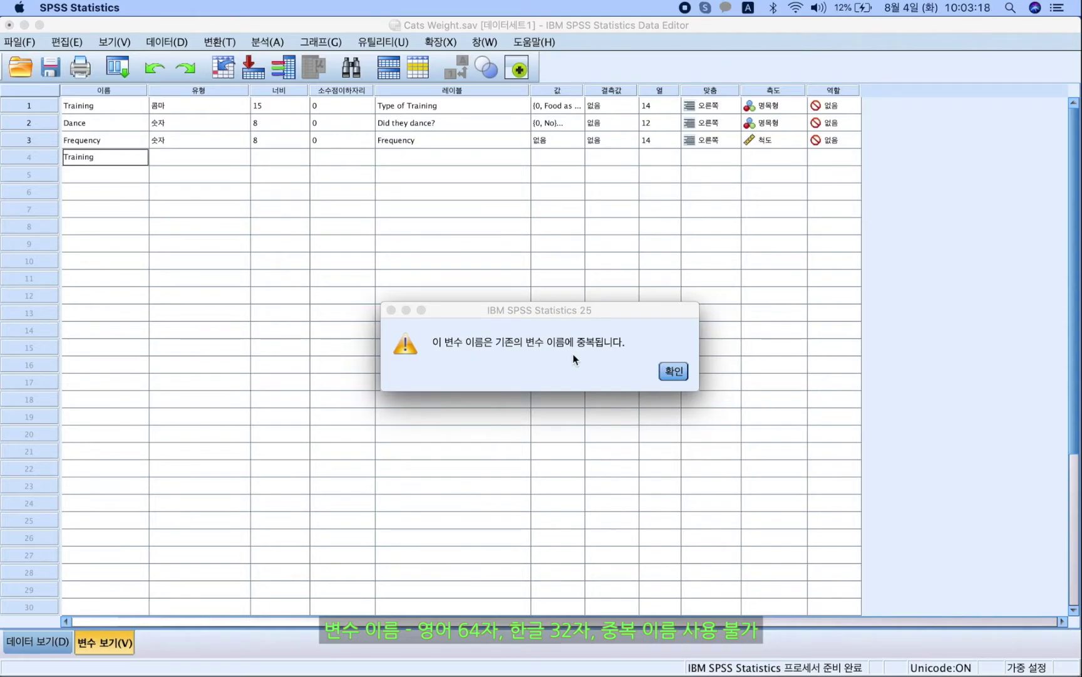
left_click(676, 374)
left_click(677, 373)
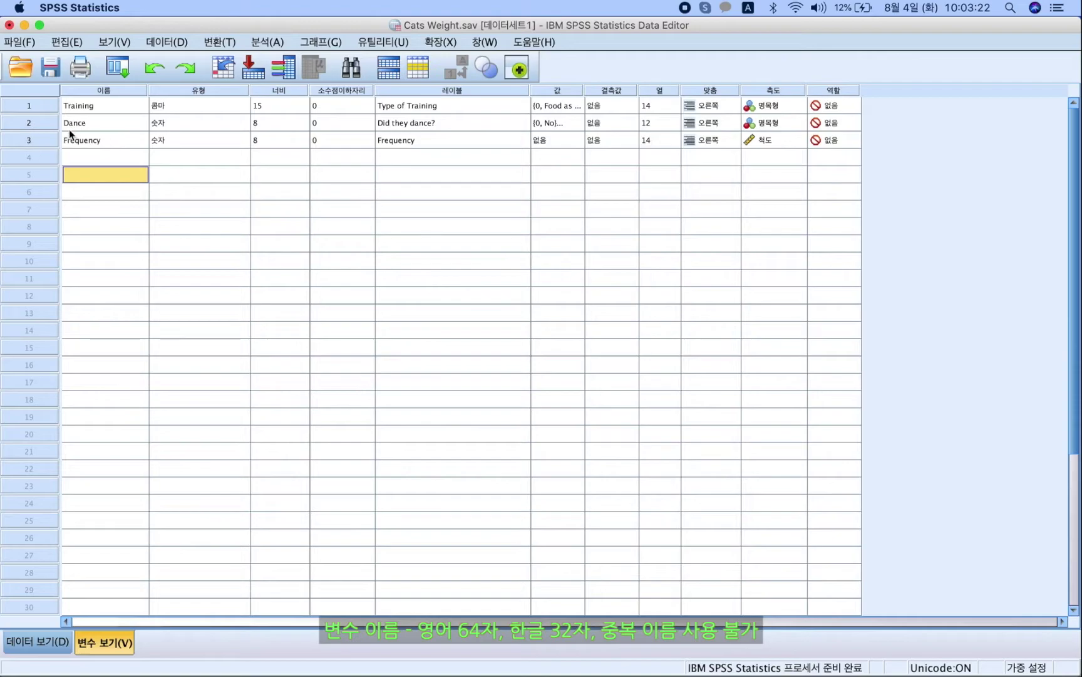
Step: Add five variables named a, b, c, d and e in rows 4 to 8 of the variable list
left_click(82, 156)
type("a")
key("Return")
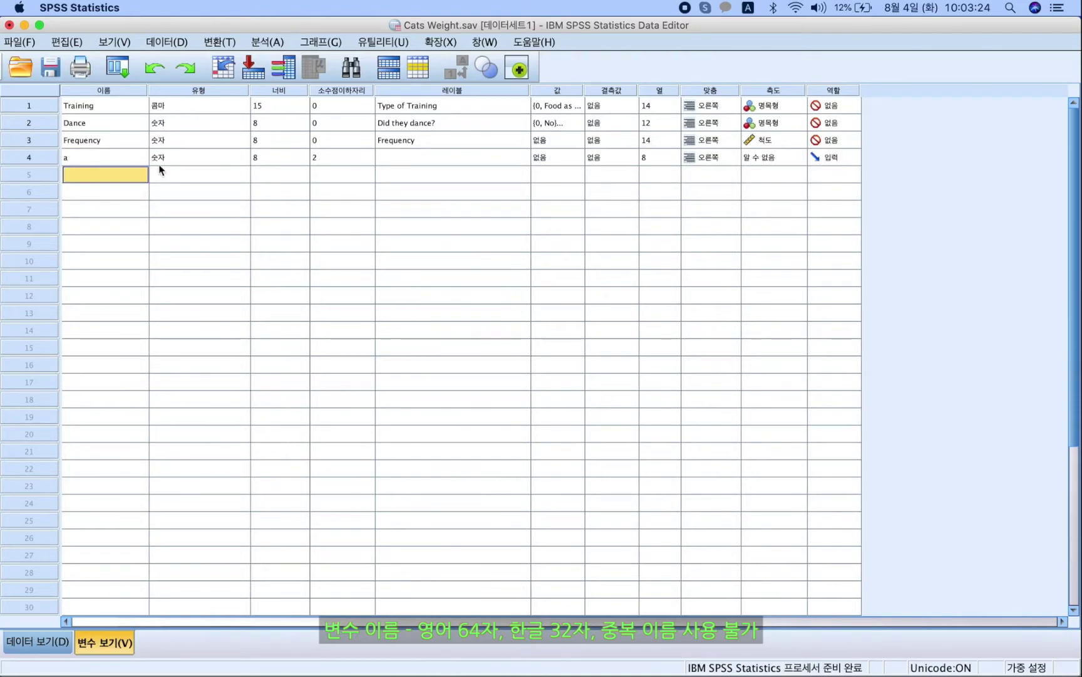
type("b")
key("Return")
type("c")
key("Return")
type("d")
key("Return")
type("e")
key("Return")
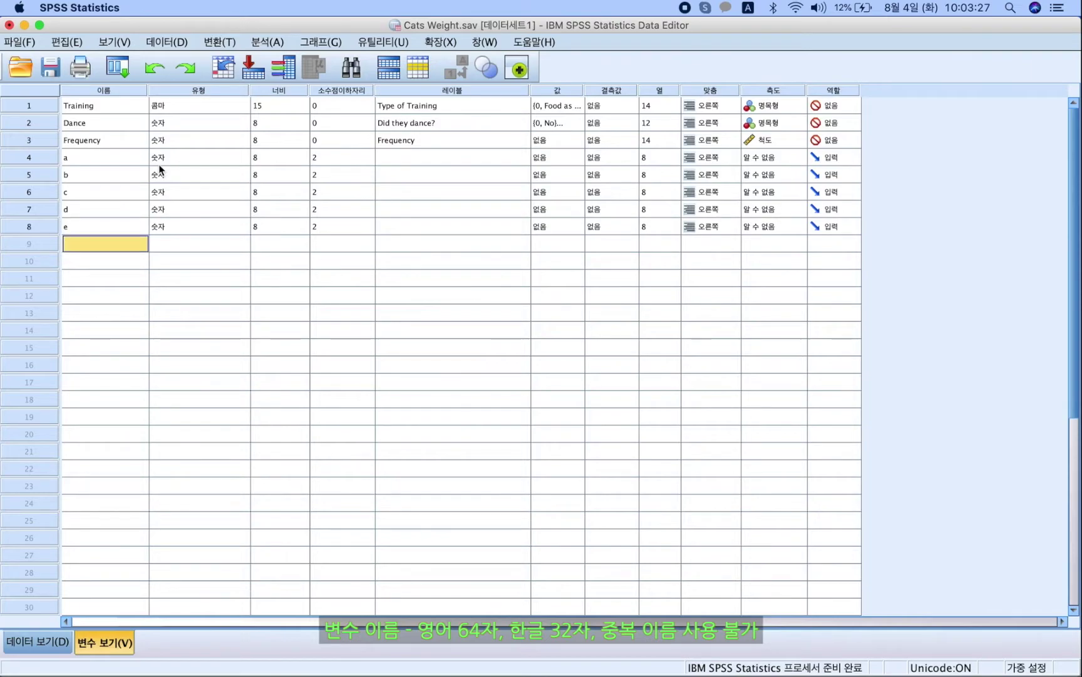
Step: Look over the names of the variables a to e in rows 4 to 8
left_click(111, 158)
left_click(89, 174)
left_click(91, 192)
left_click(92, 209)
left_click(88, 227)
left_click(89, 209)
left_click(93, 194)
left_click(95, 175)
left_click(98, 157)
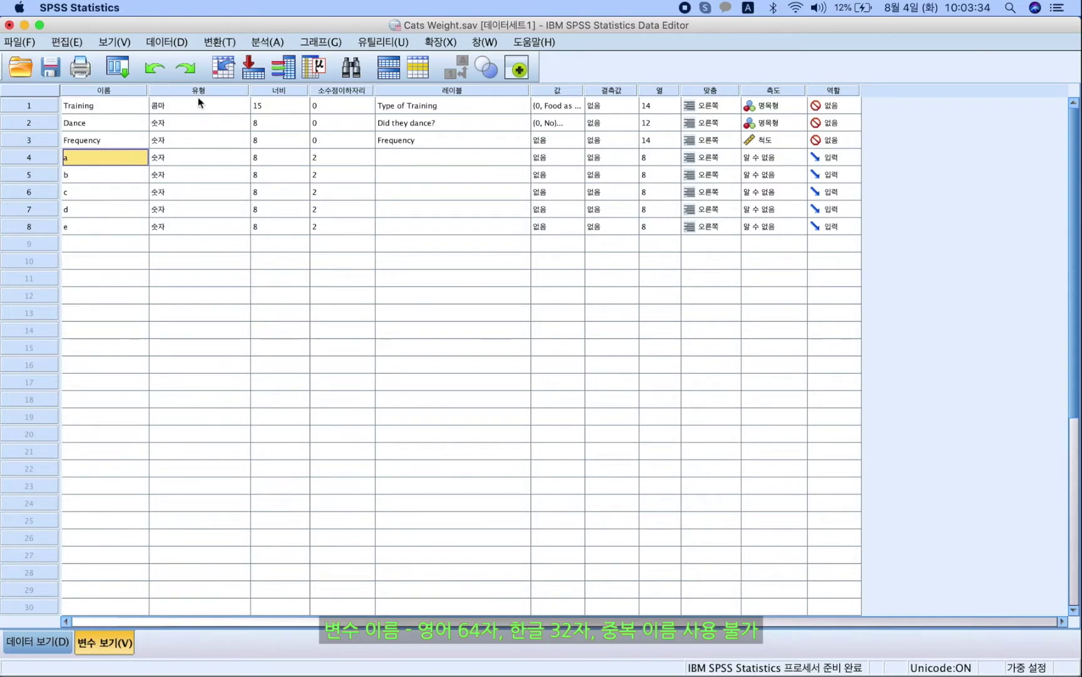
Step: Undo the last variable entry, then delete all the variables in rows 4 to 12
left_click(156, 69)
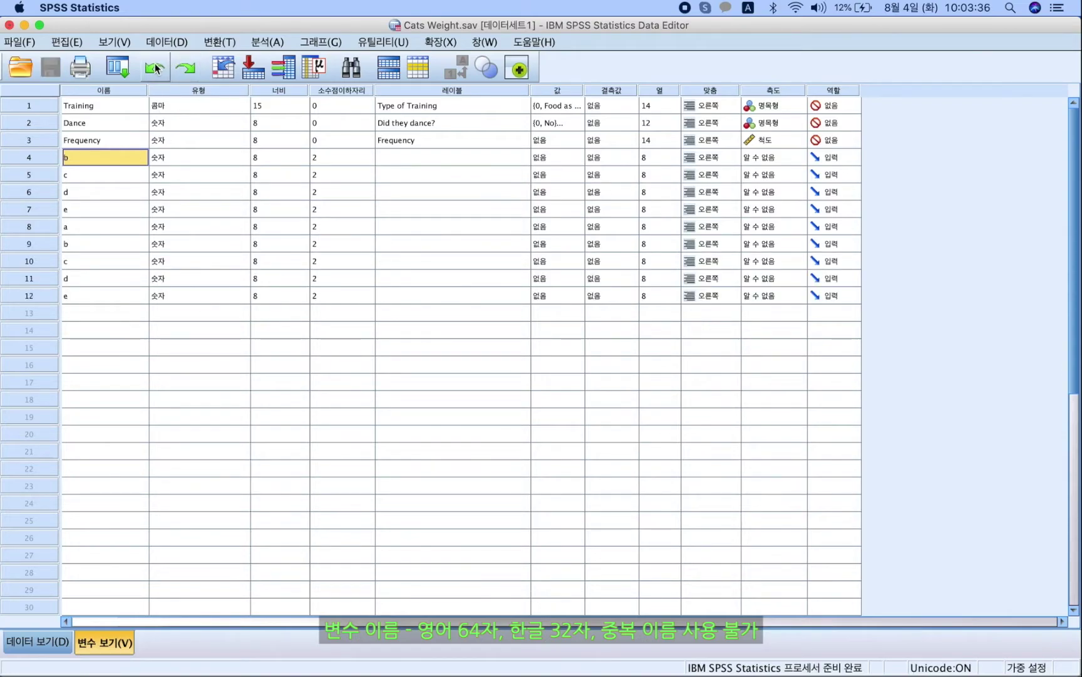
left_click(748, 379)
left_click_drag(40, 160, 49, 294)
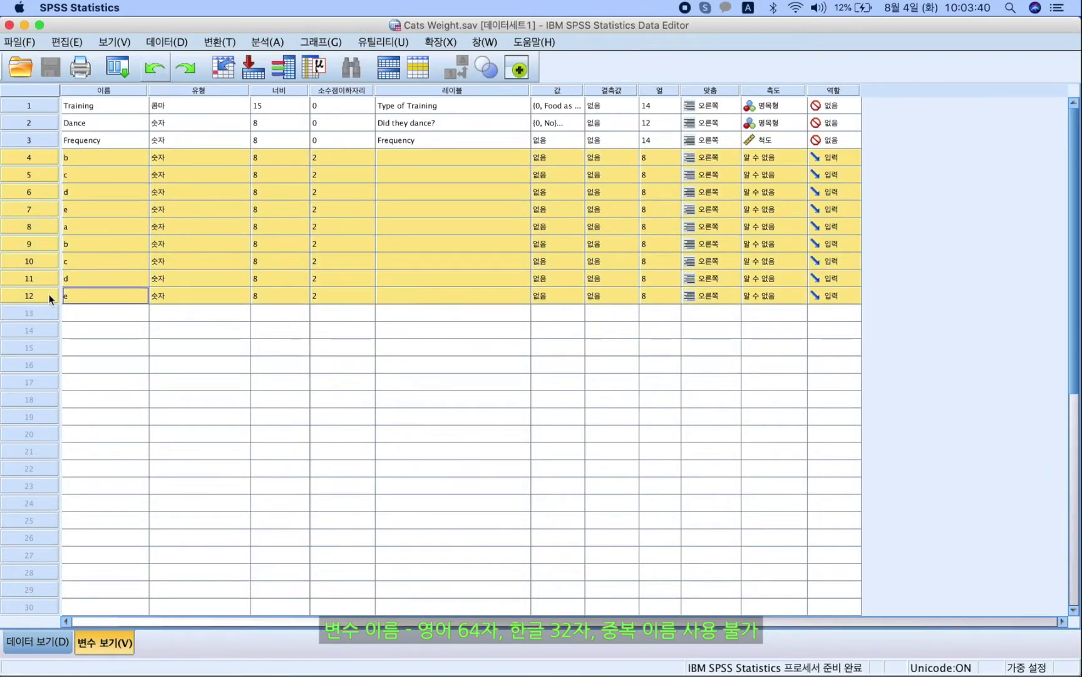
right_click(45, 292)
left_click(56, 342)
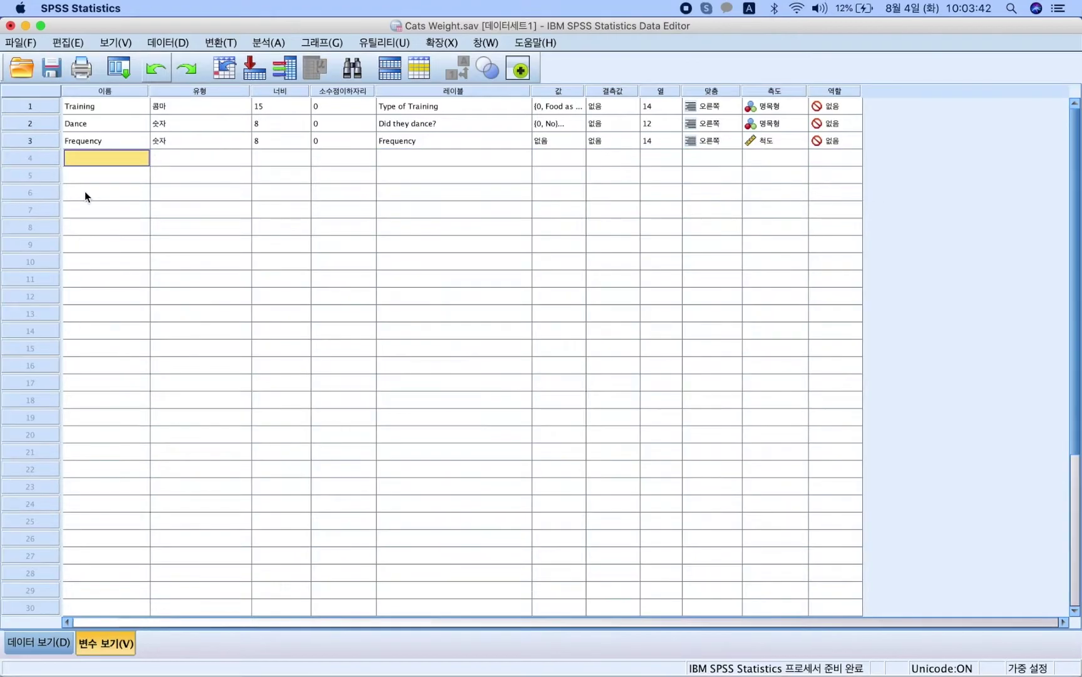
Step: Try to add a fourth variable named with the reserved word all
left_click(88, 126)
left_click(99, 109)
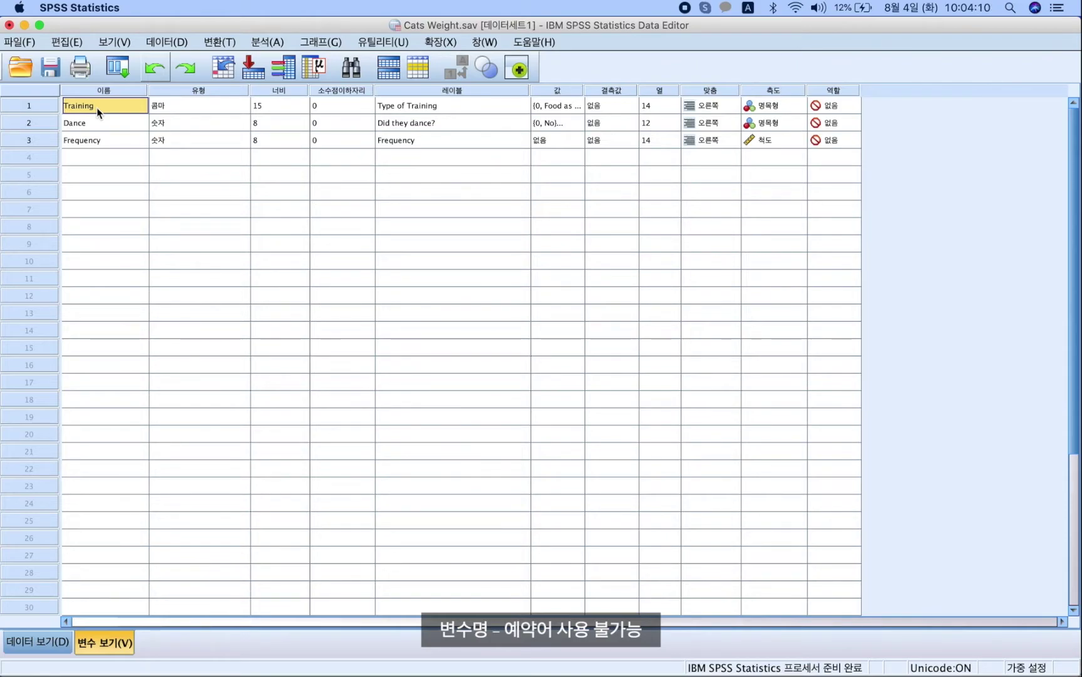
key("Down")
key("Down")
key("Down")
type("all")
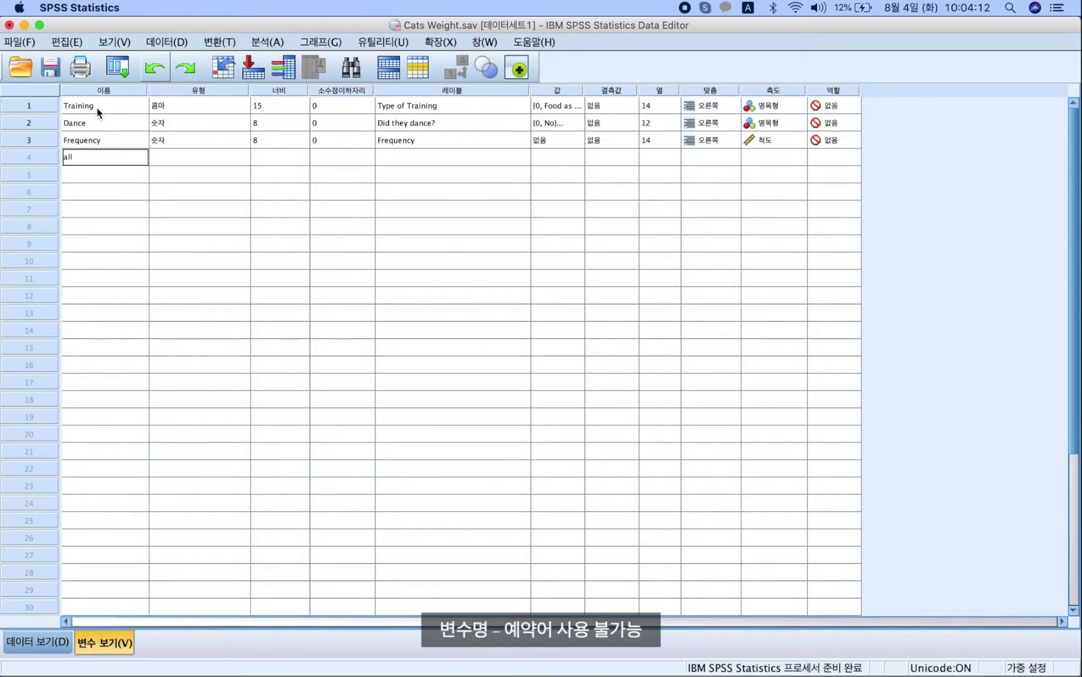
key("Return")
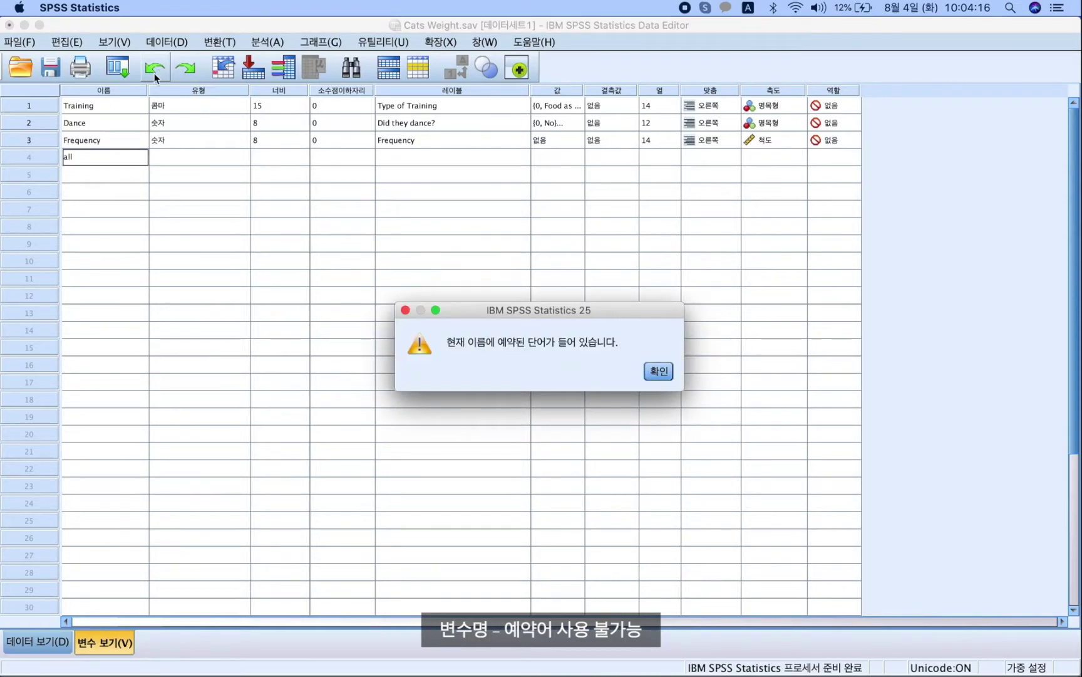
left_click(657, 370)
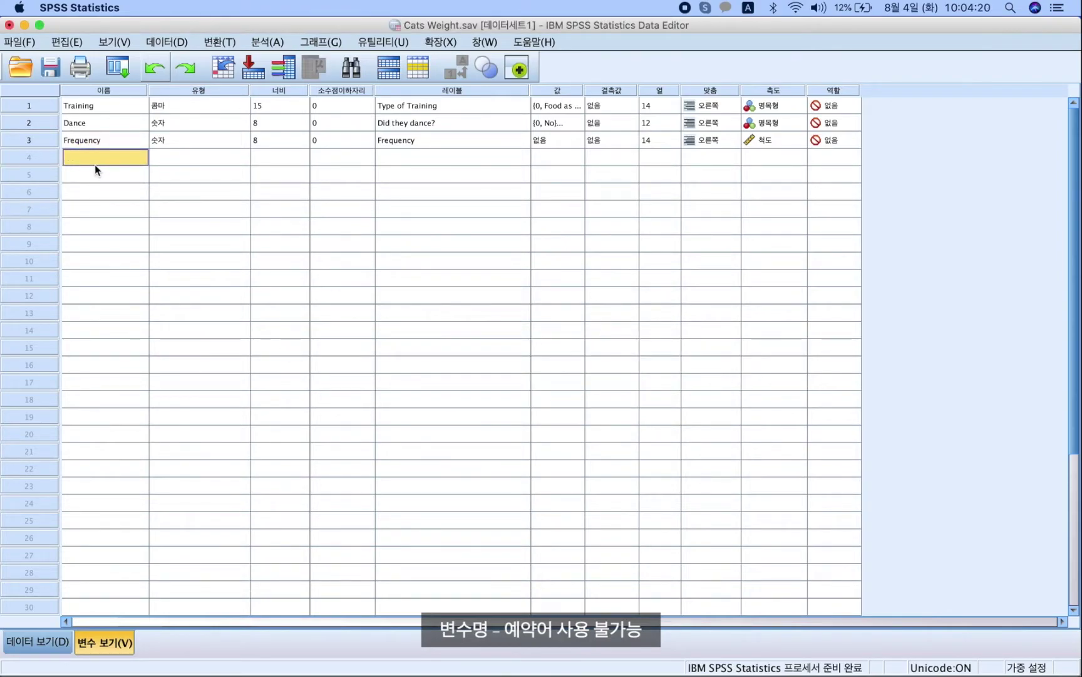
Step: Try to name the fourth variable with the reserved word ne
type("ne")
key("Return")
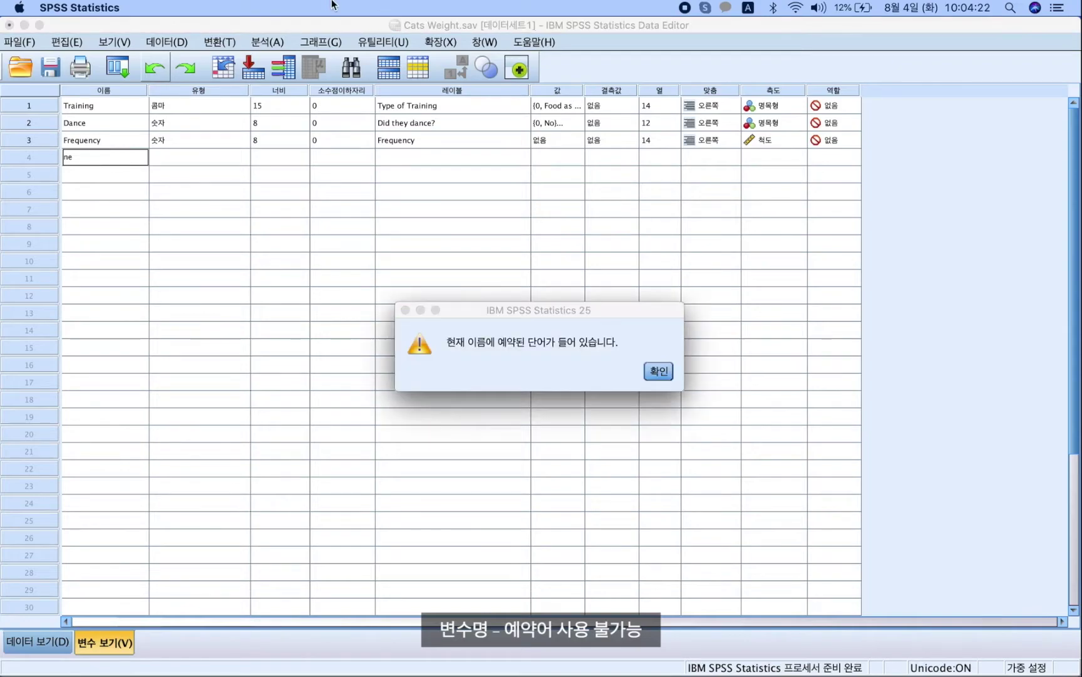
left_click(665, 374)
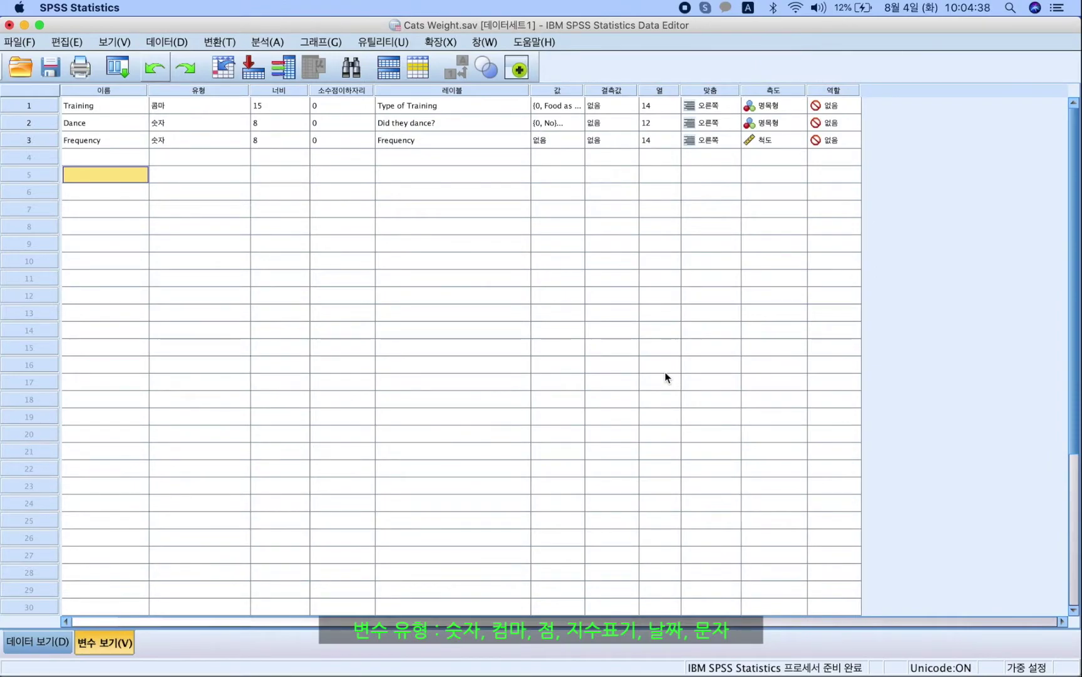
Step: Open the variable type settings of Training and compare the options for the numeric and string types
left_click(221, 106)
left_click(242, 105)
left_click(389, 249)
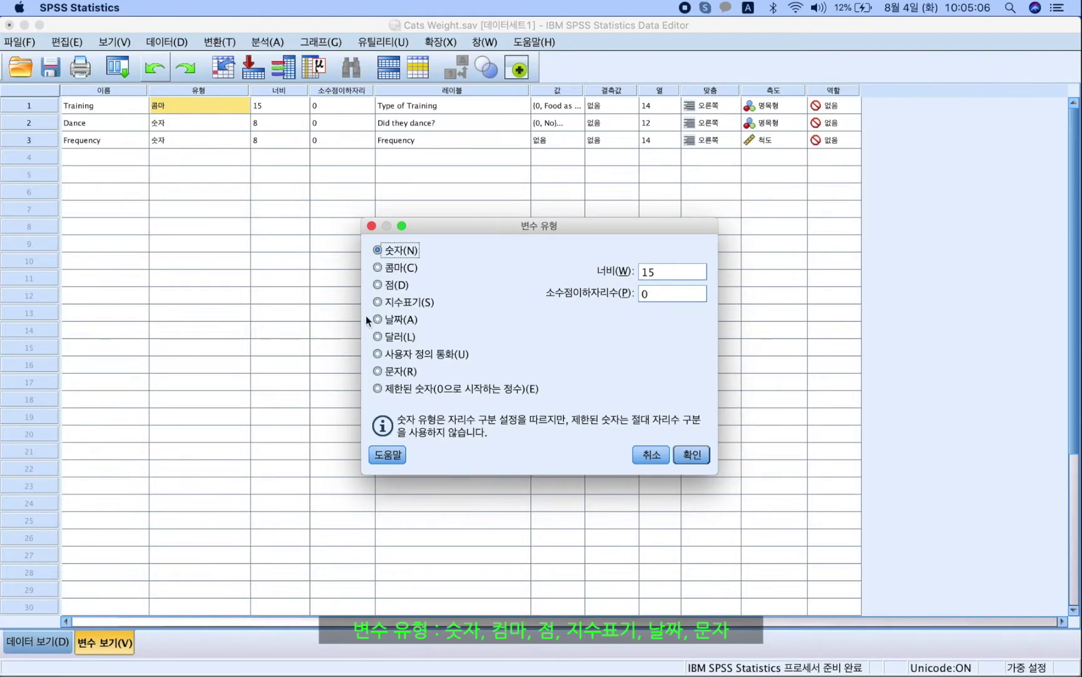
left_click(401, 371)
left_click(414, 251)
left_click(388, 372)
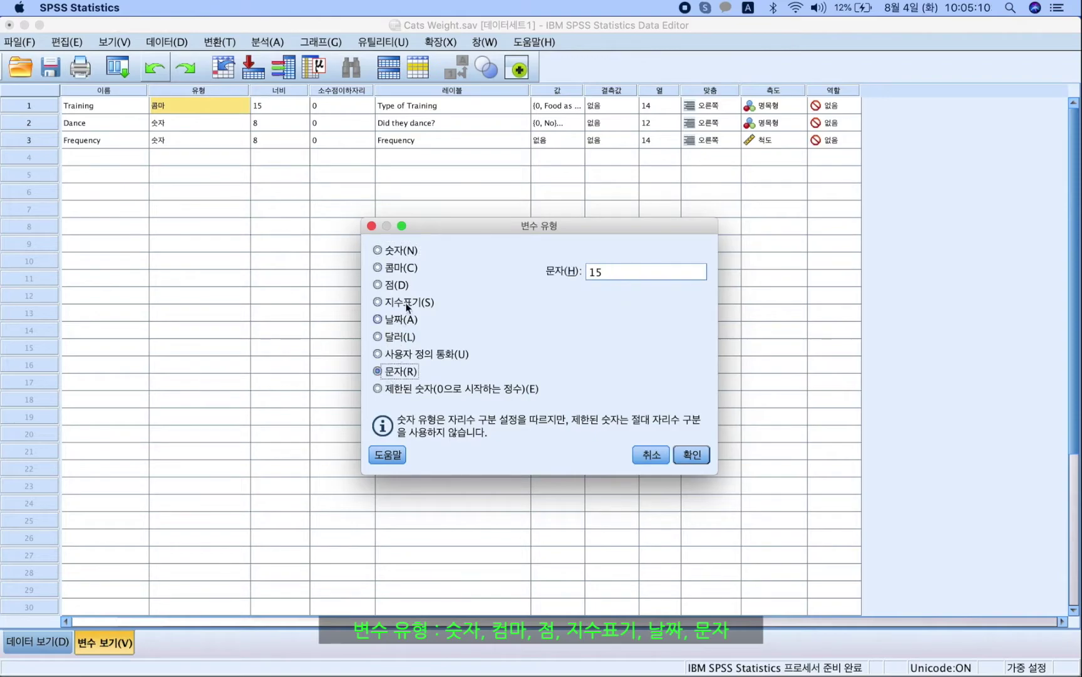
Step: Examine the date formats offered for the Training variable, and recheck the numeric and string options
left_click(406, 319)
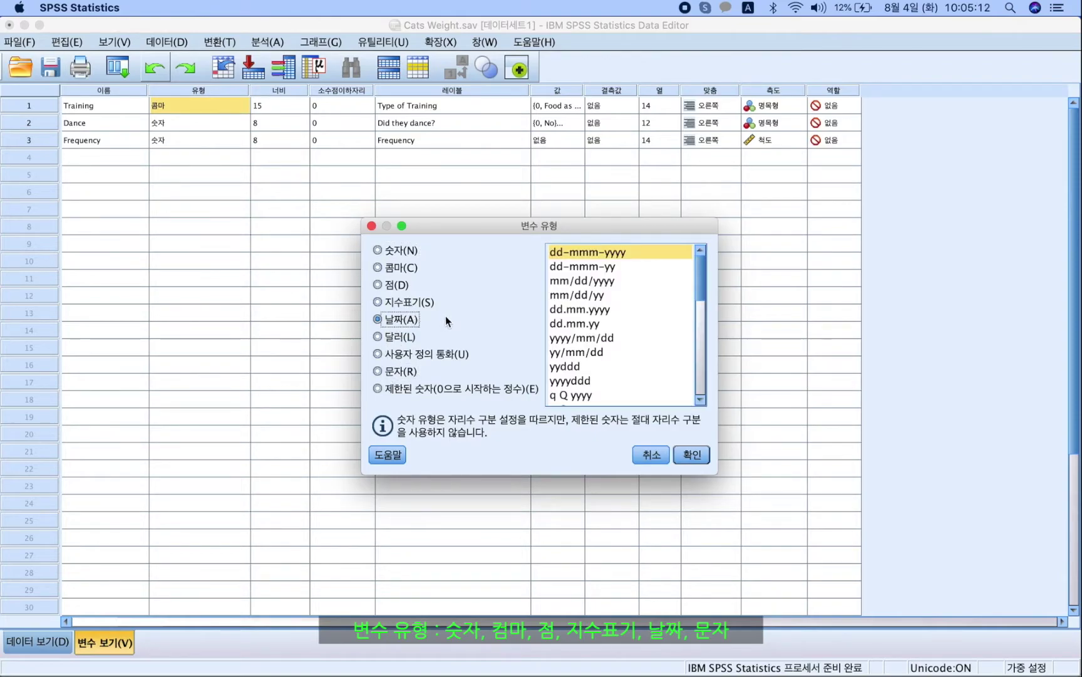
scroll(654, 339, "down", 5)
scroll(654, 339, "up", 5)
scroll(658, 318, "down", 5)
scroll(655, 325, "up", 5)
left_click(411, 253)
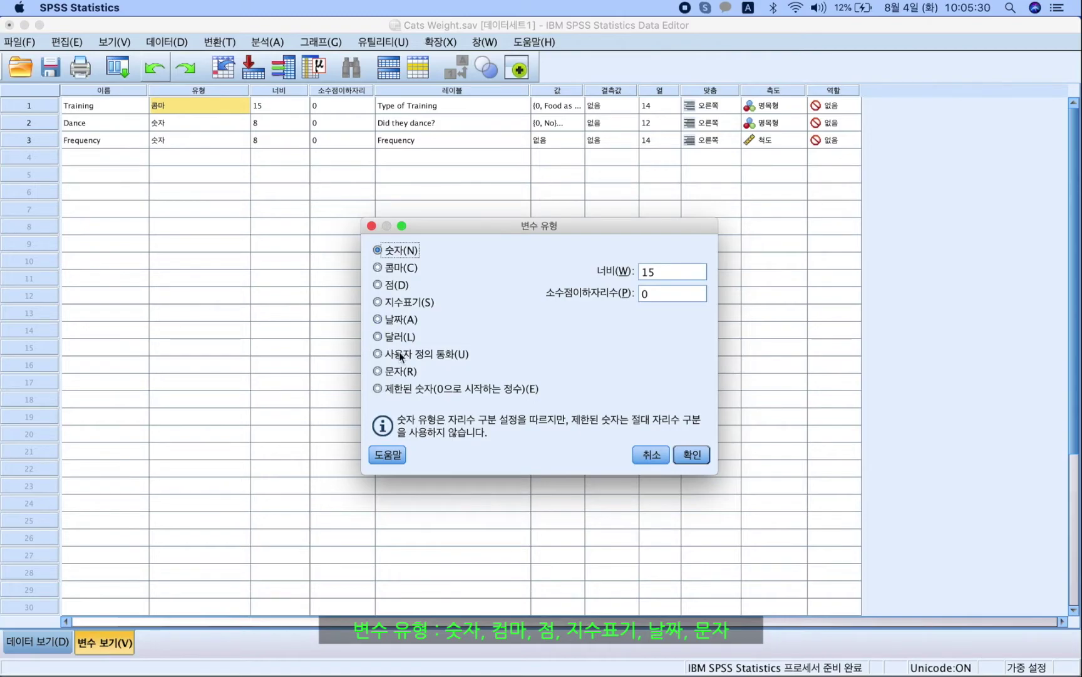
left_click(388, 370)
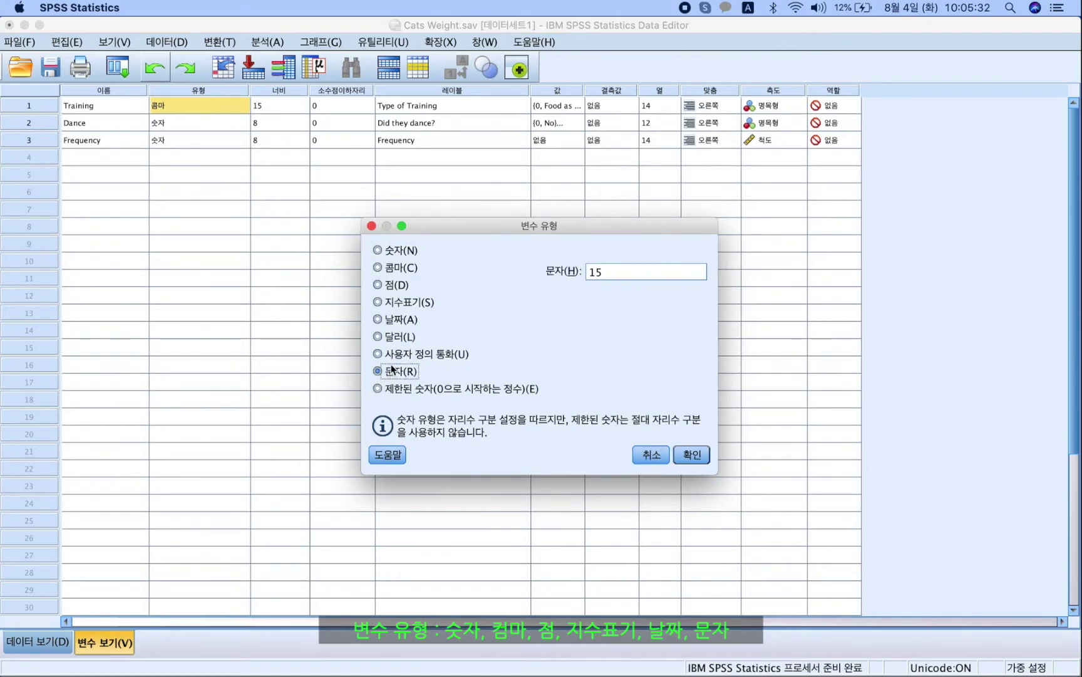
Step: Change the Training variable to the numeric type with a width of 30
left_click(403, 252)
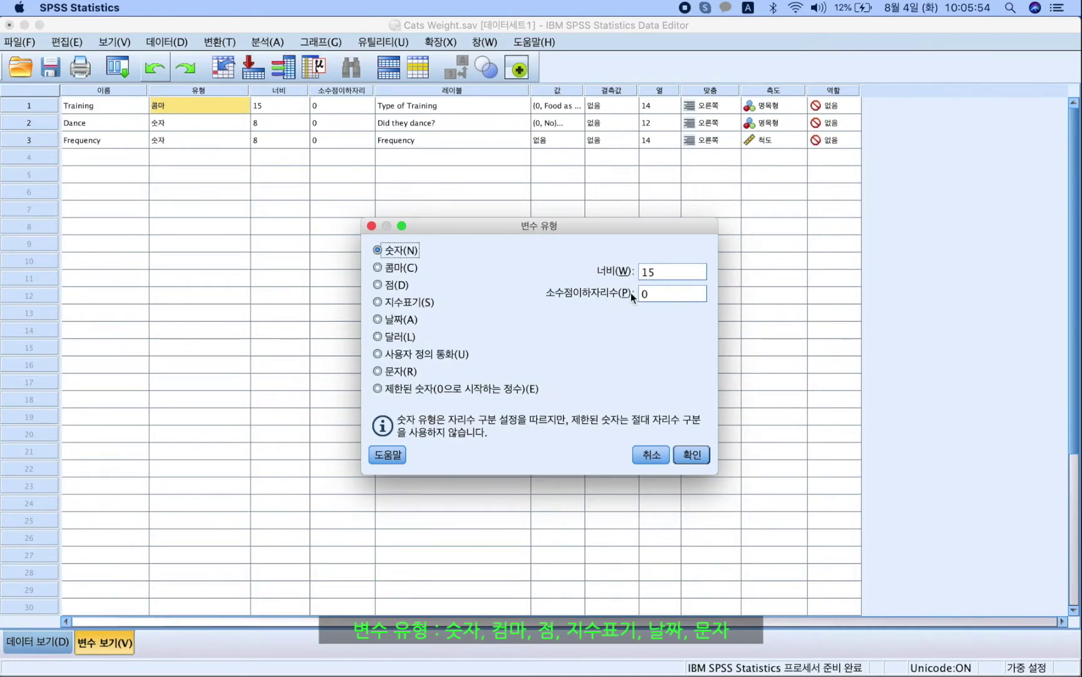
double_click(648, 272)
type("30")
left_click(697, 454)
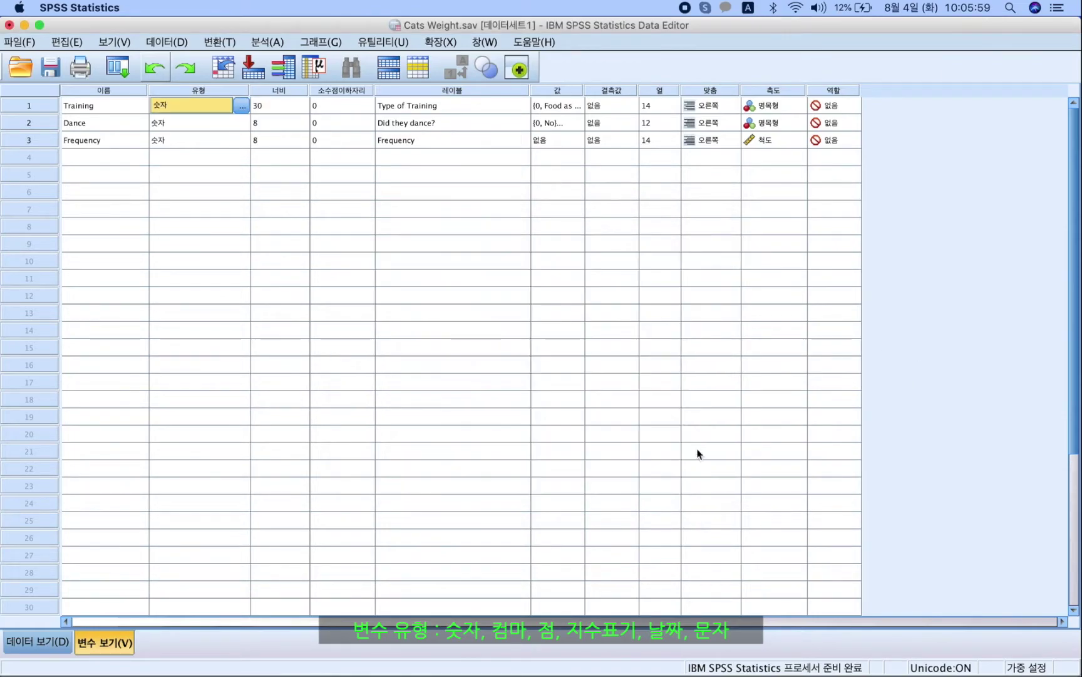
left_click(280, 107)
left_click(25, 106)
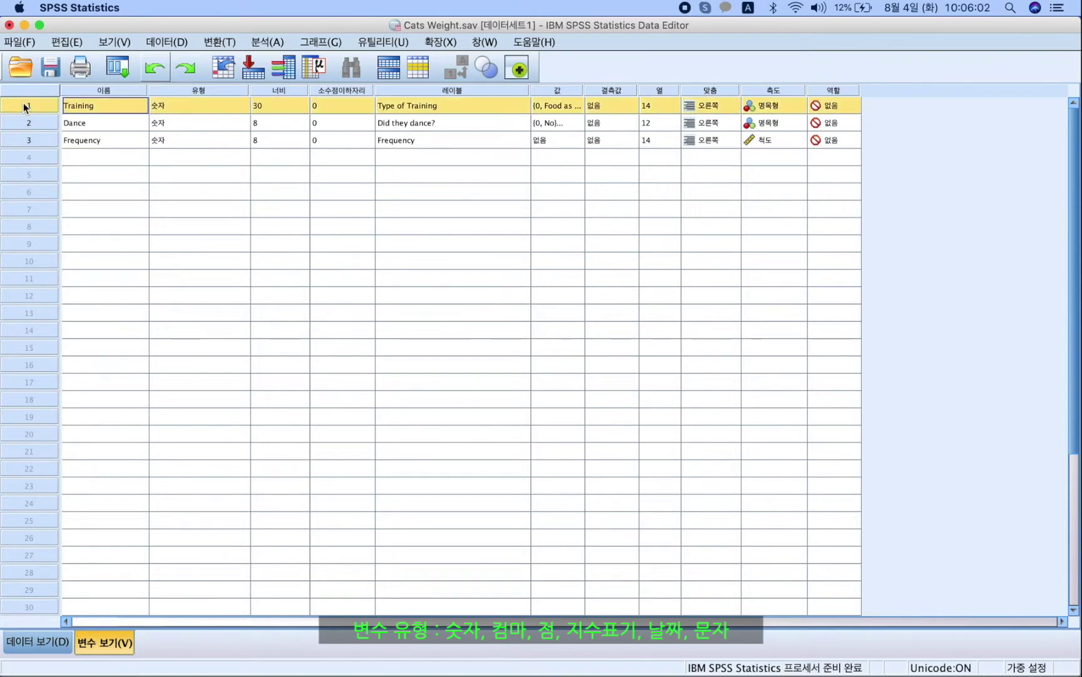
double_click(24, 105)
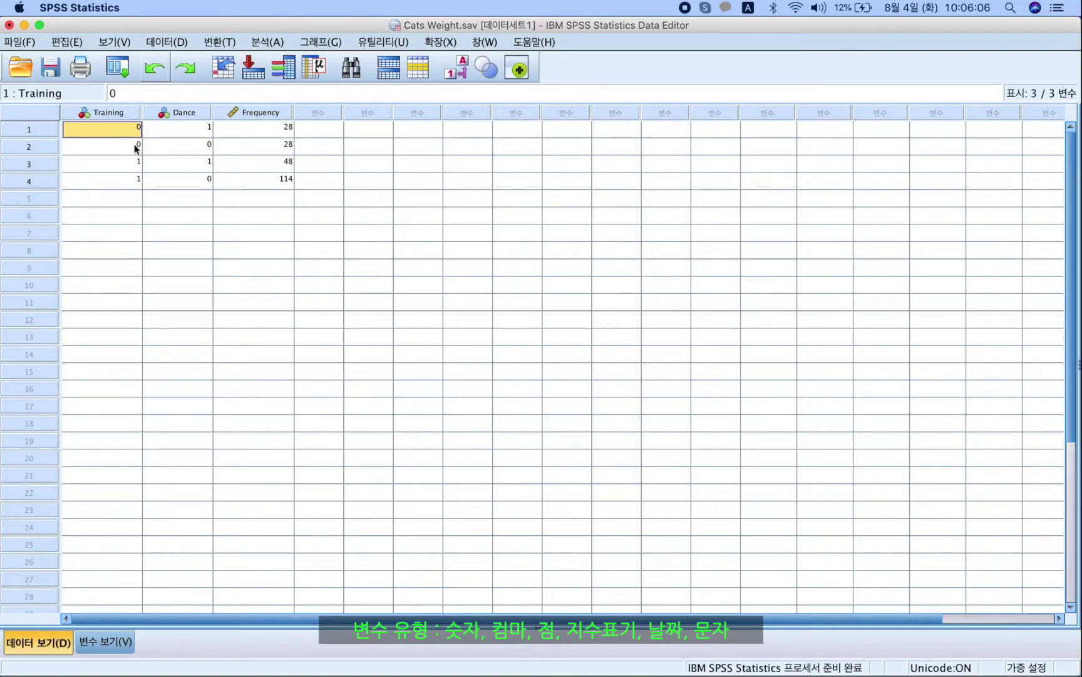
type("3")
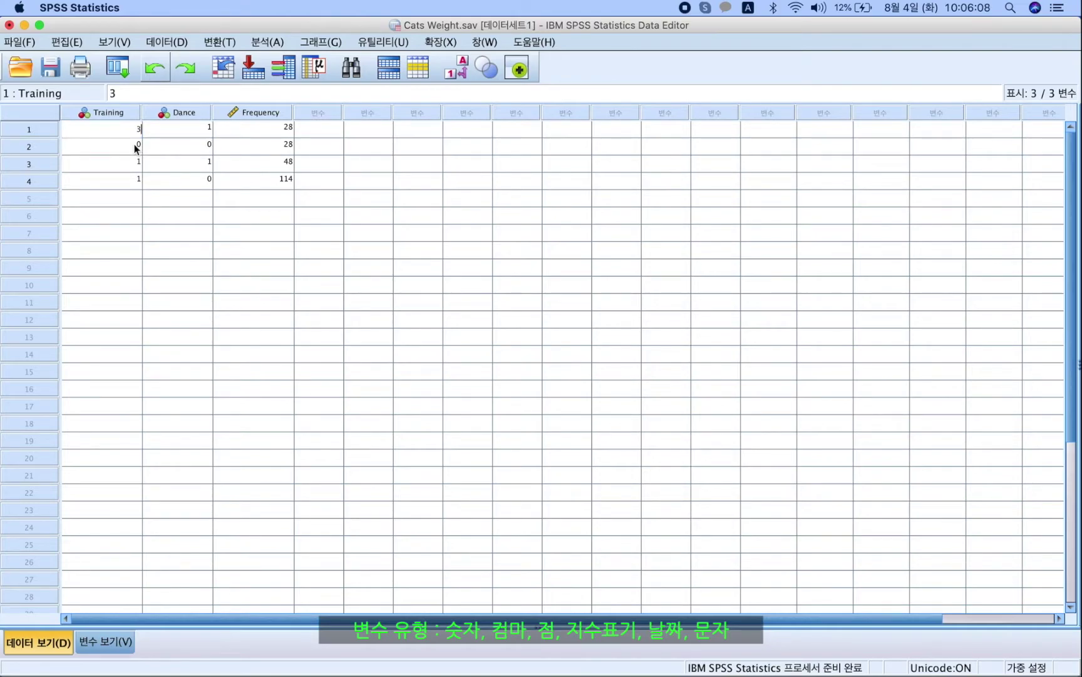
type("333333333")
left_click(135, 144)
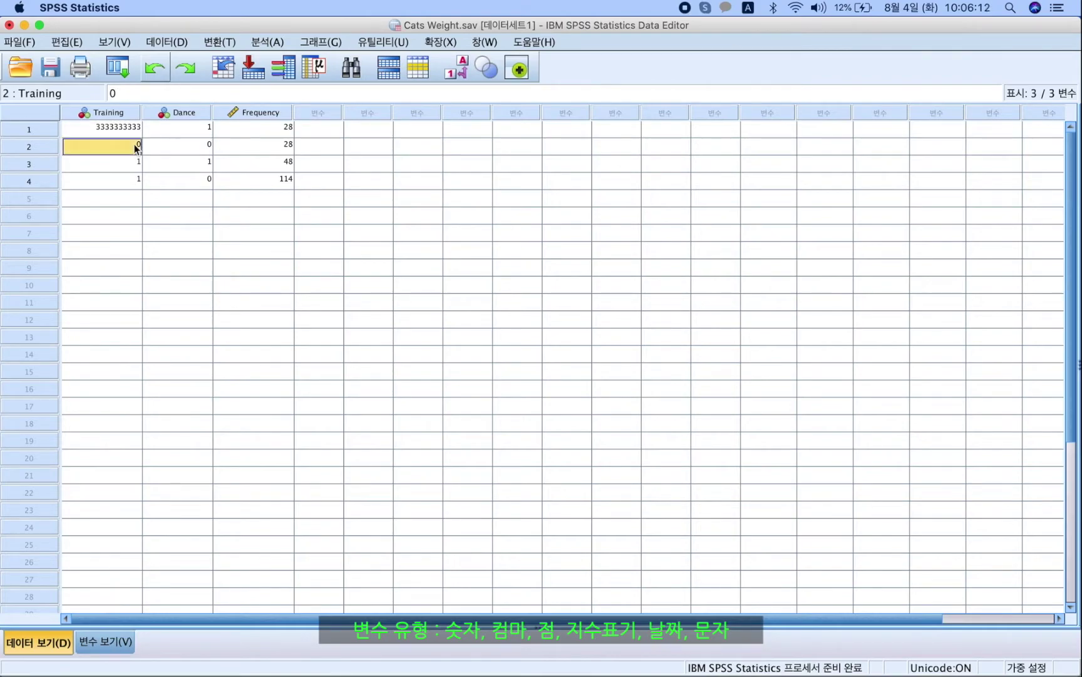
Step: Return to the variable definitions and set the width of Training to 1
left_click(115, 133)
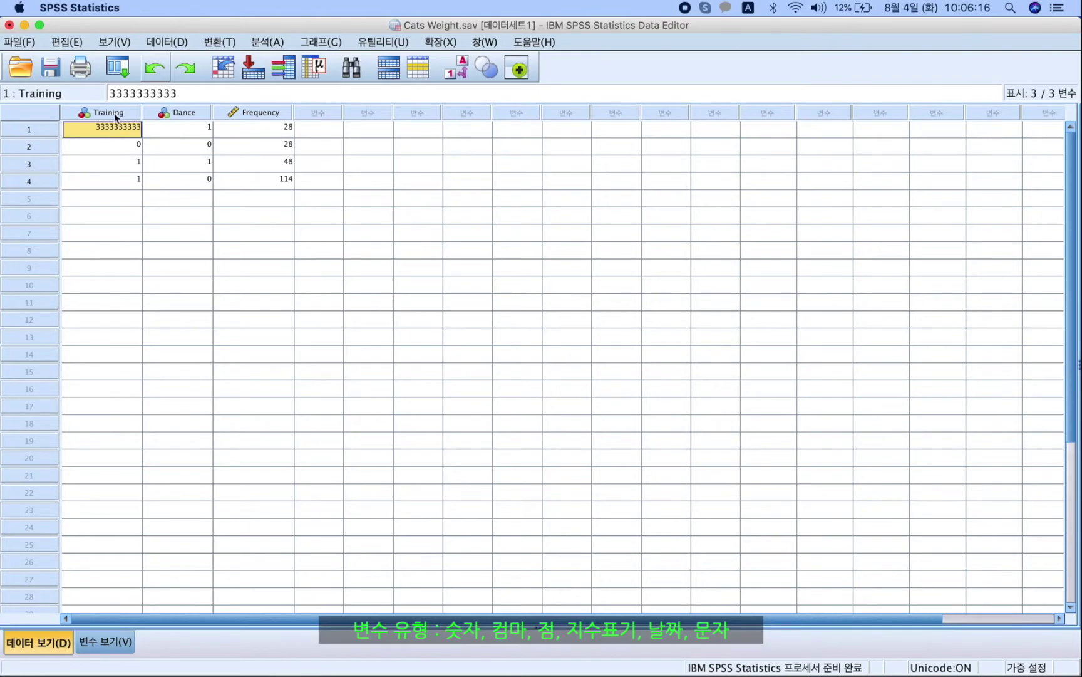
double_click(114, 113)
left_click(294, 107)
left_click(304, 110)
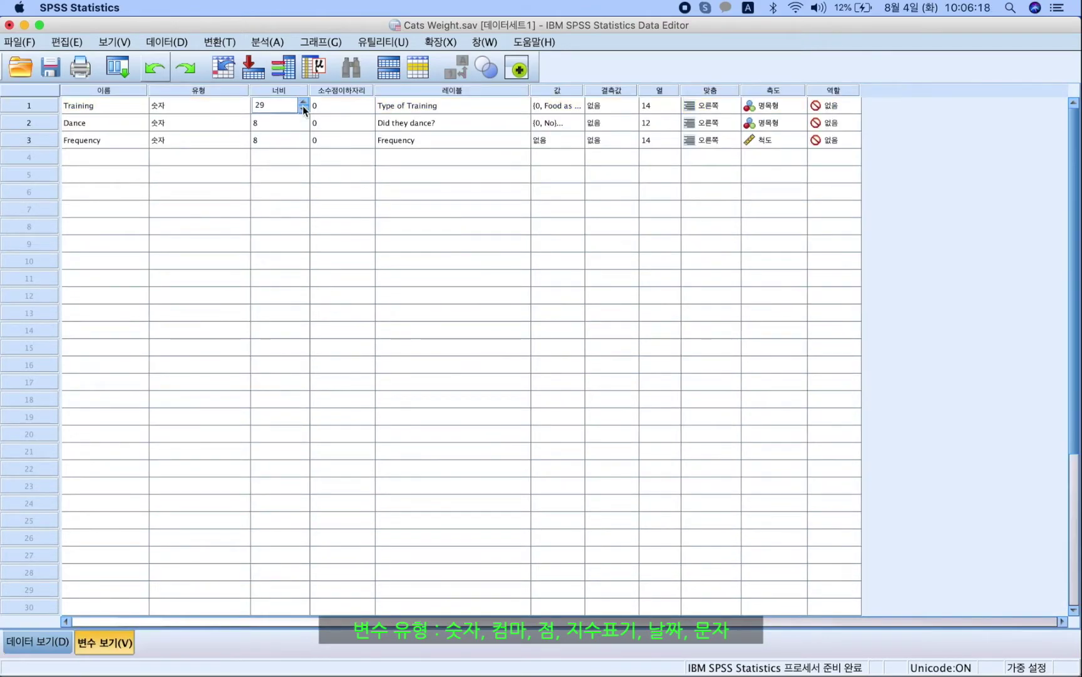
left_click_drag(287, 107, 230, 107)
type("1")
key("Tab")
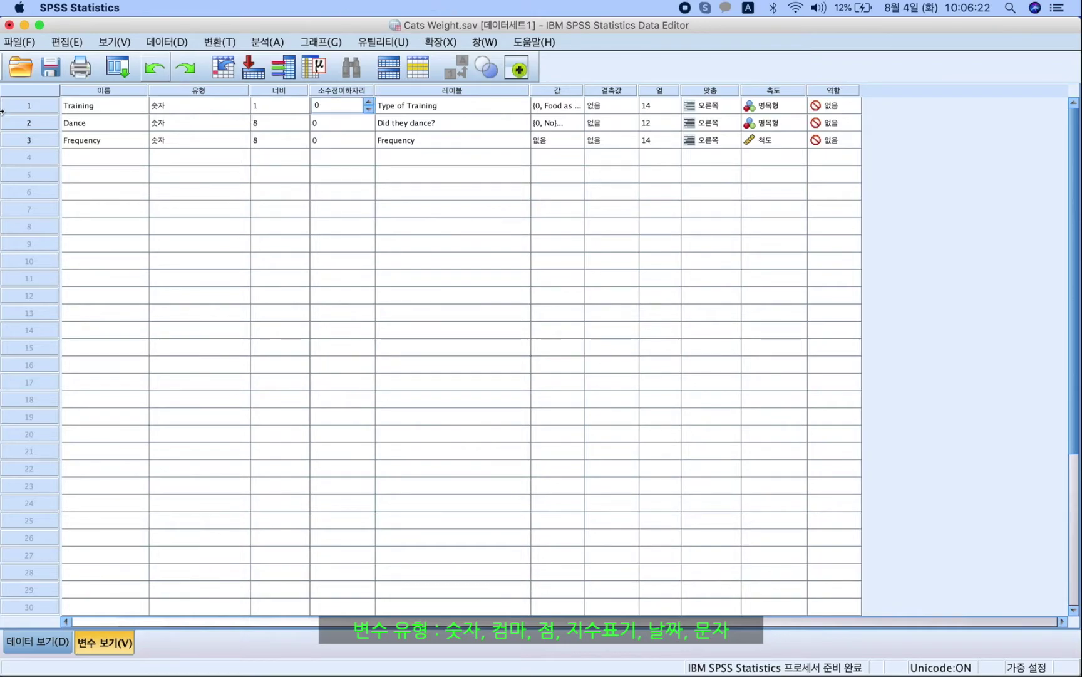
Step: Check how the Training values appear in the data view, and return to the variable definitions
double_click(29, 107)
left_click(100, 142)
left_click(117, 127)
double_click(124, 112)
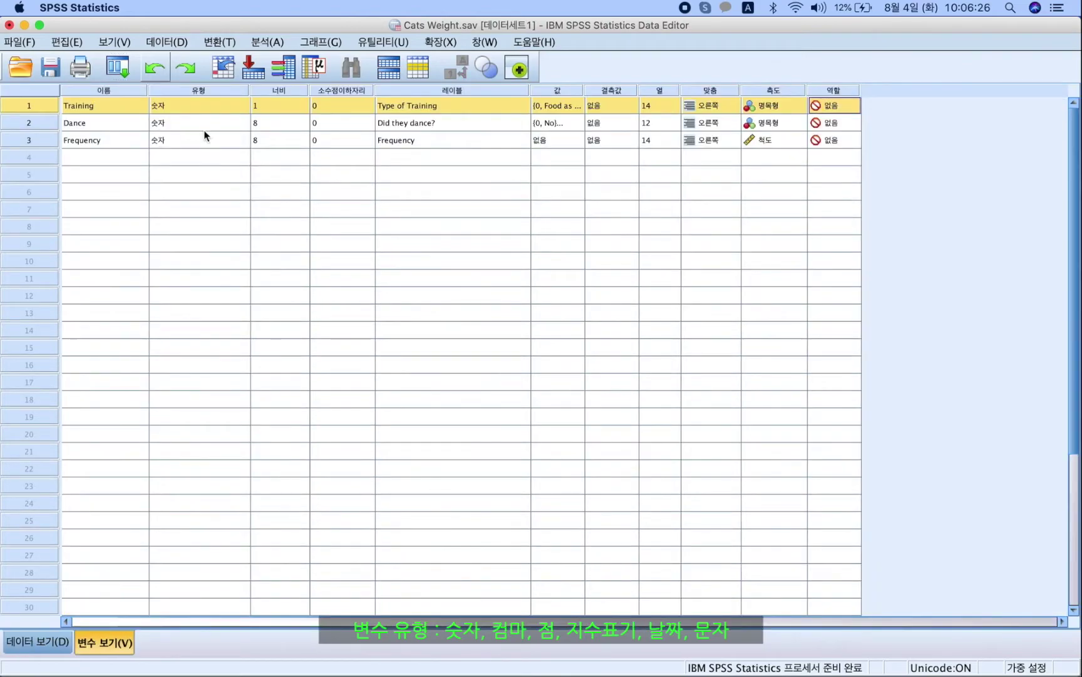
Step: Set the width of the Training variable to 6
left_click(258, 109)
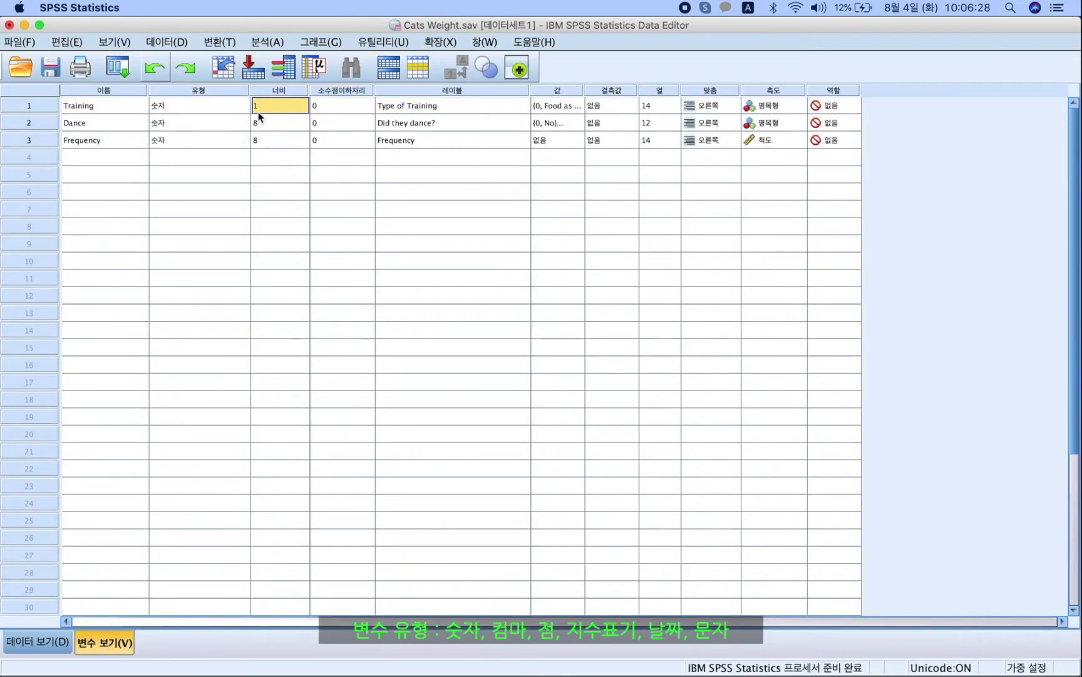
double_click(6, 107)
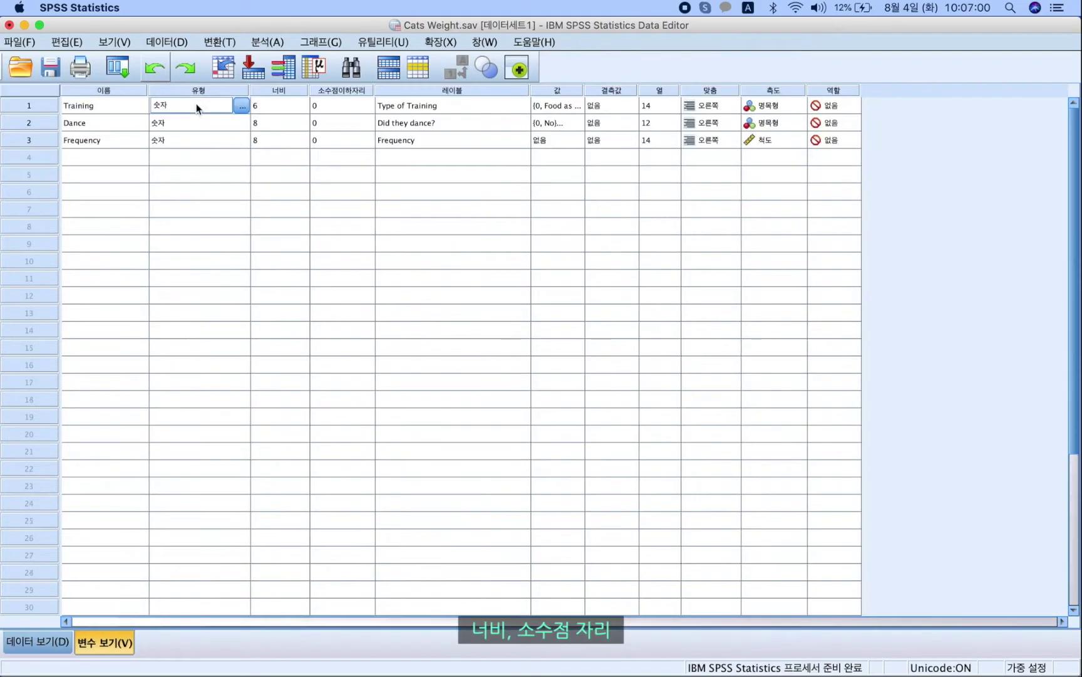
left_click(279, 105)
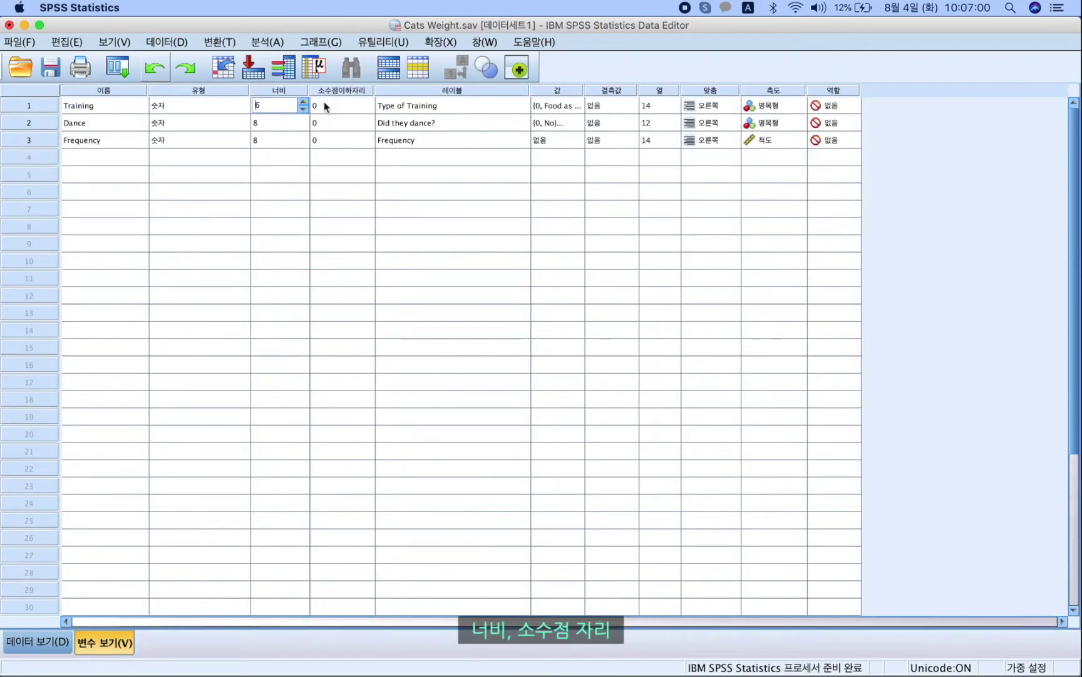
key("Return")
left_click(281, 112)
Step: In the data view, replace the first case's Training value with 30
double_click(51, 104)
left_click(95, 132)
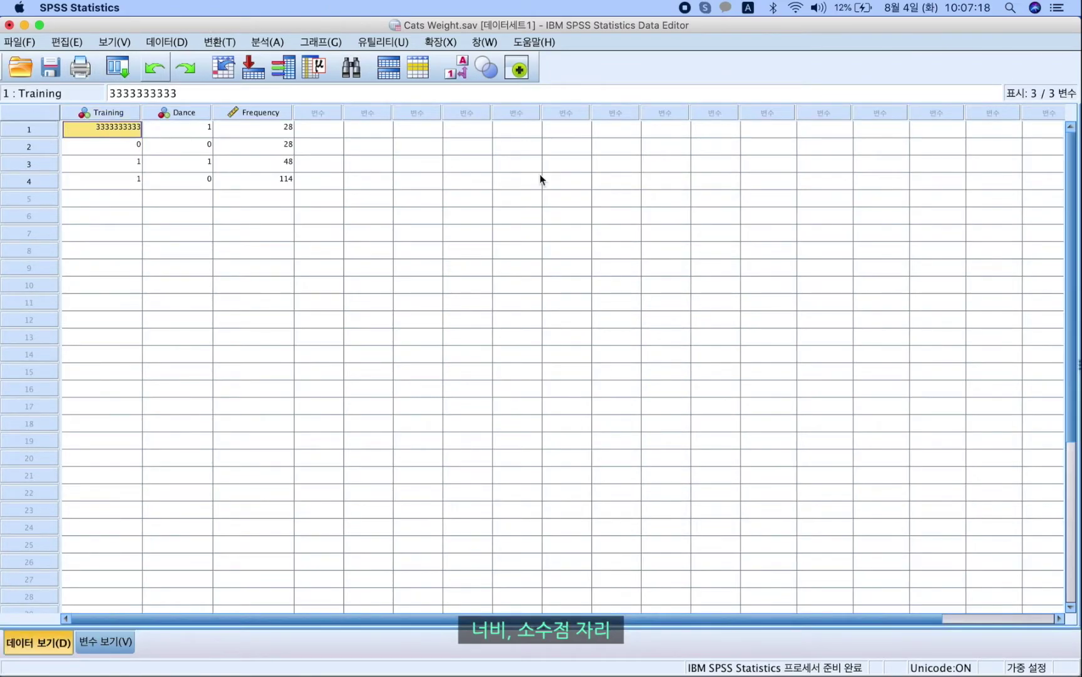
type("30")
key("Return")
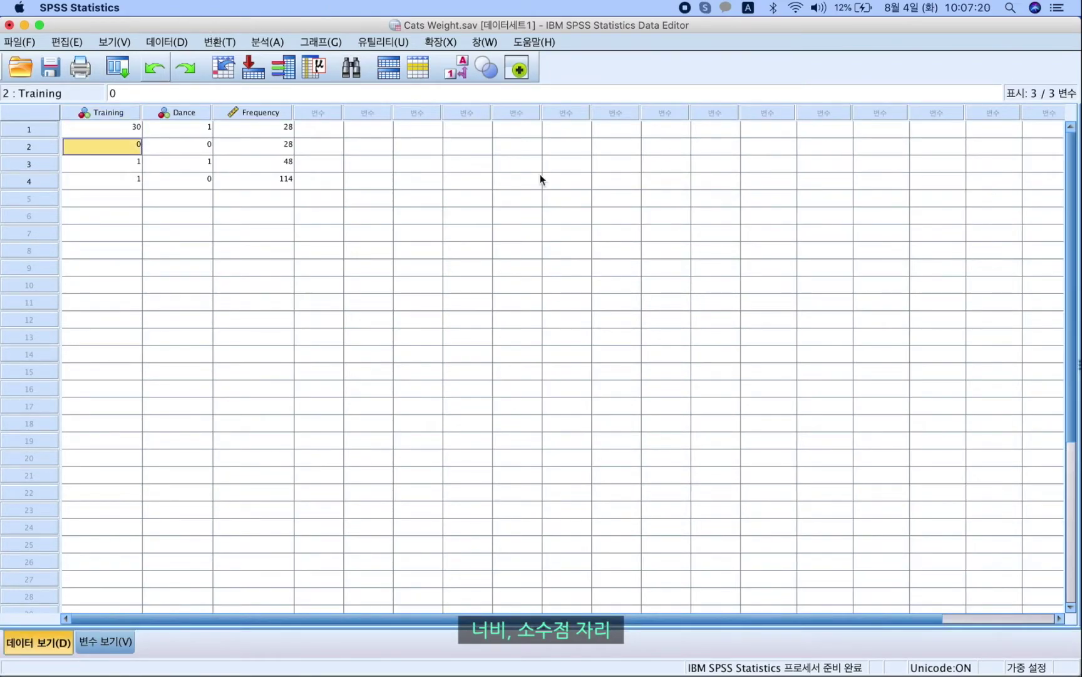
Step: Go back to the definition of Training and reduce its width to 2
left_click(99, 114)
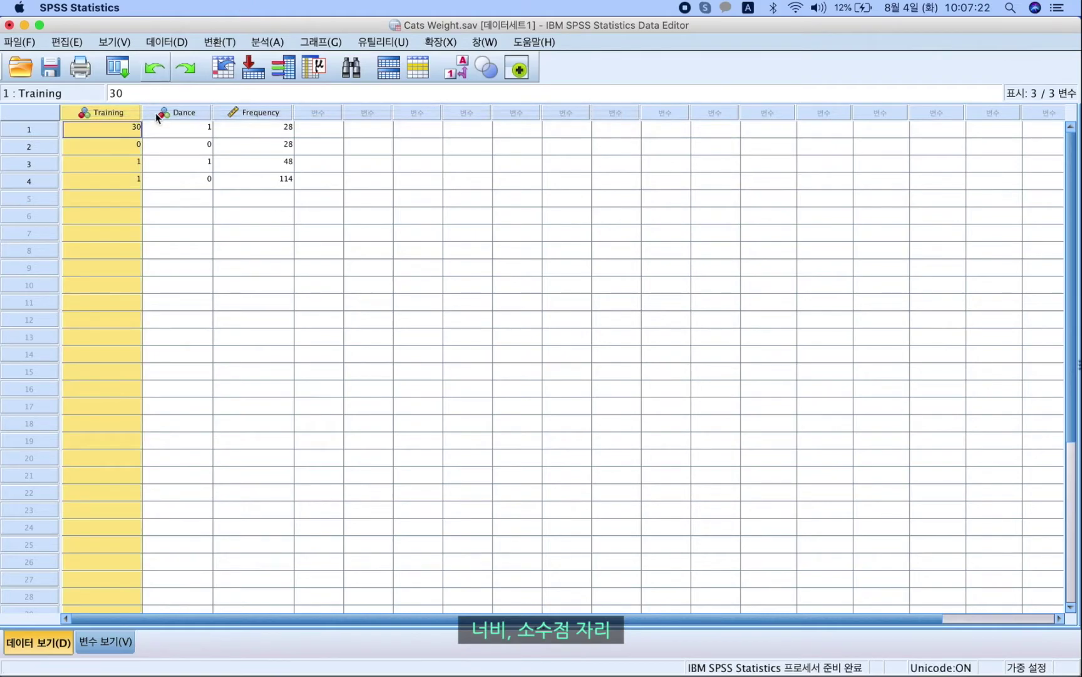
double_click(102, 112)
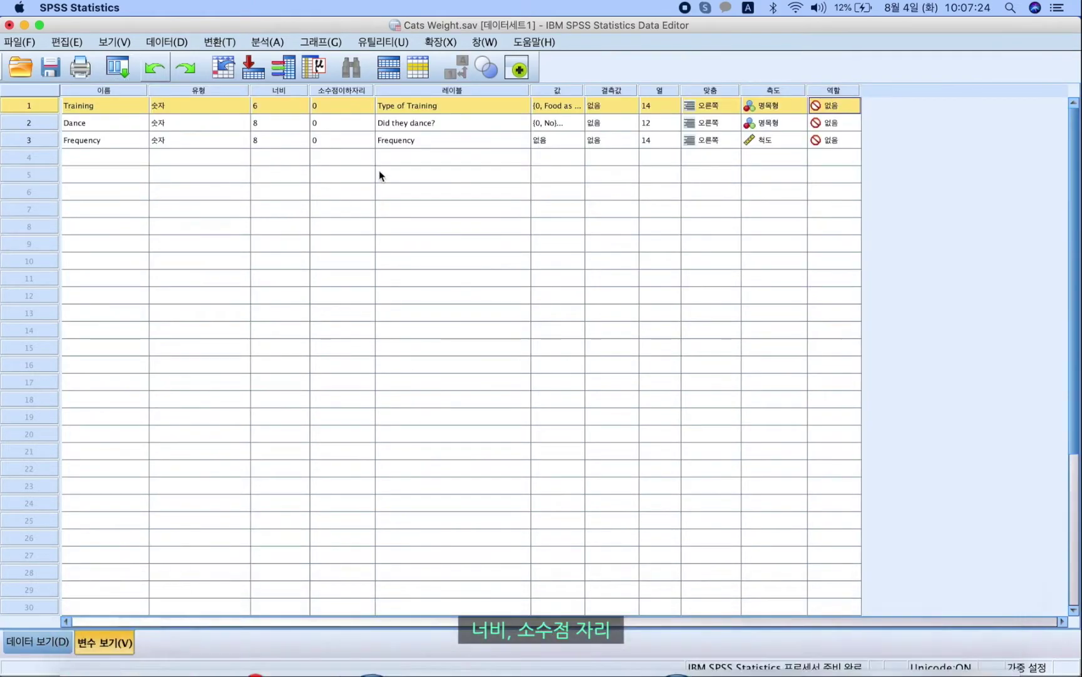
left_click(306, 106)
left_click(304, 102)
left_click(303, 109)
left_click(304, 110)
left_click(303, 110)
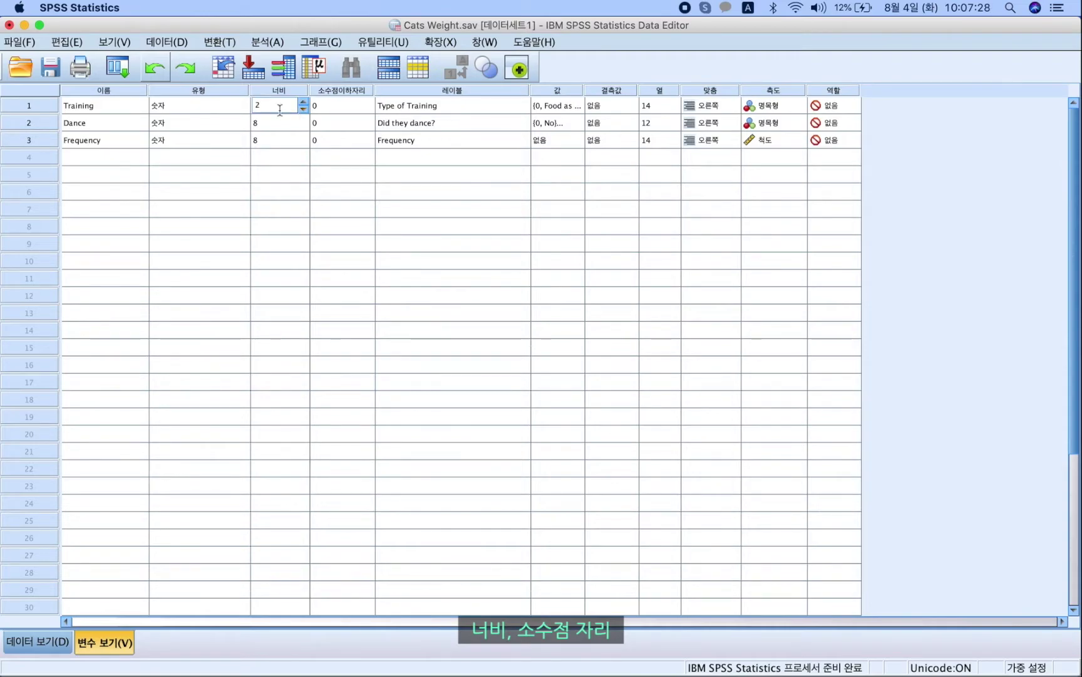
left_click(271, 124)
Step: Try to set the number of decimals of the Training variable to 1
left_click(341, 105)
left_click(368, 102)
left_click(368, 102)
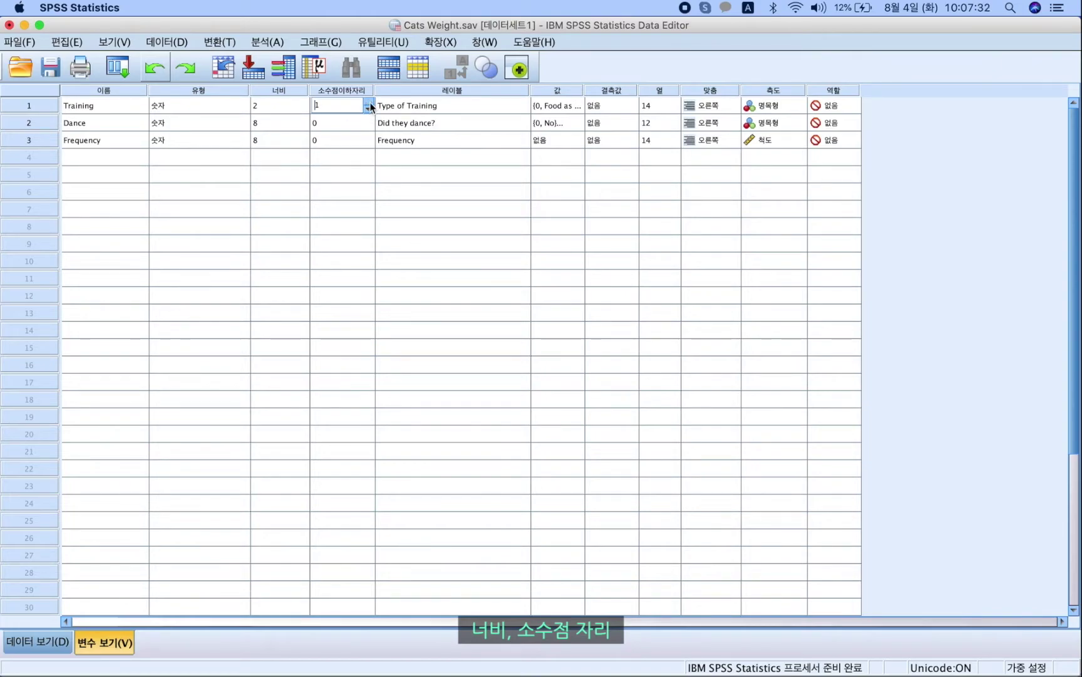
left_click(29, 112)
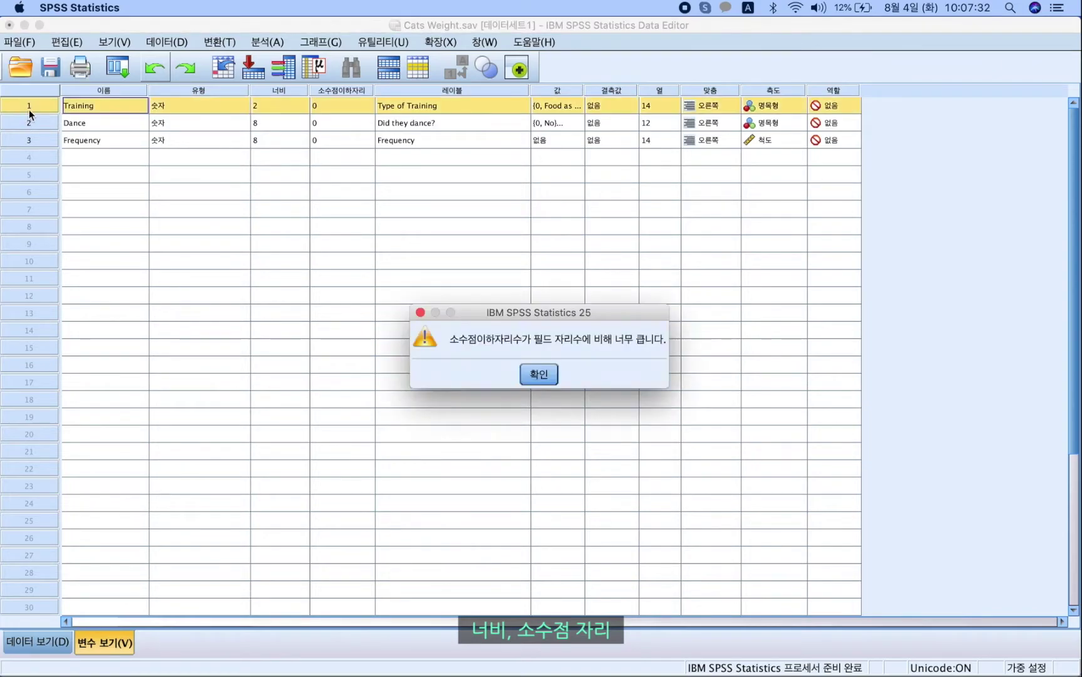
left_click(524, 370)
Step: Try to leave the width of Training blank, and try to set it to 50
left_click(276, 106)
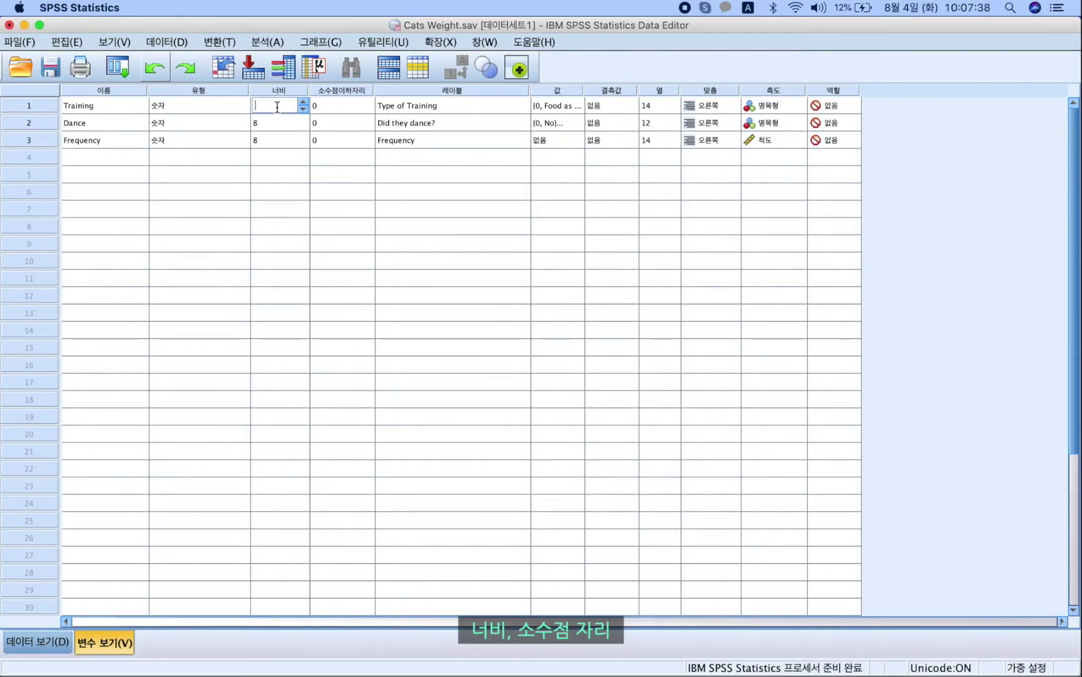
key("Tab")
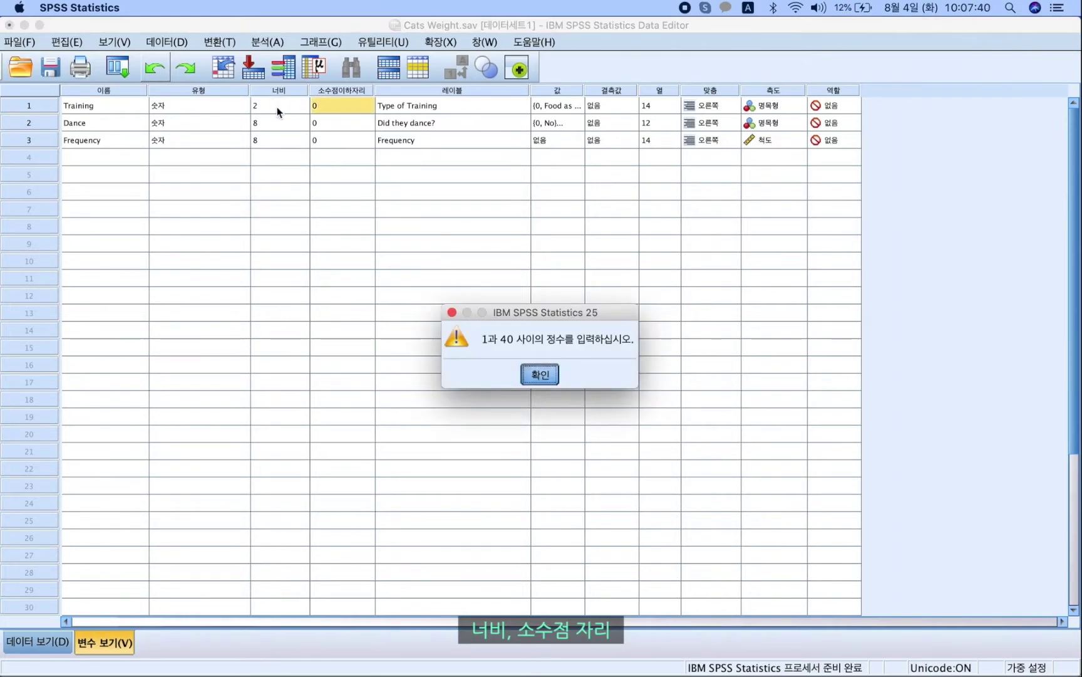
key("Return")
left_click(277, 106)
type("50")
key("Tab")
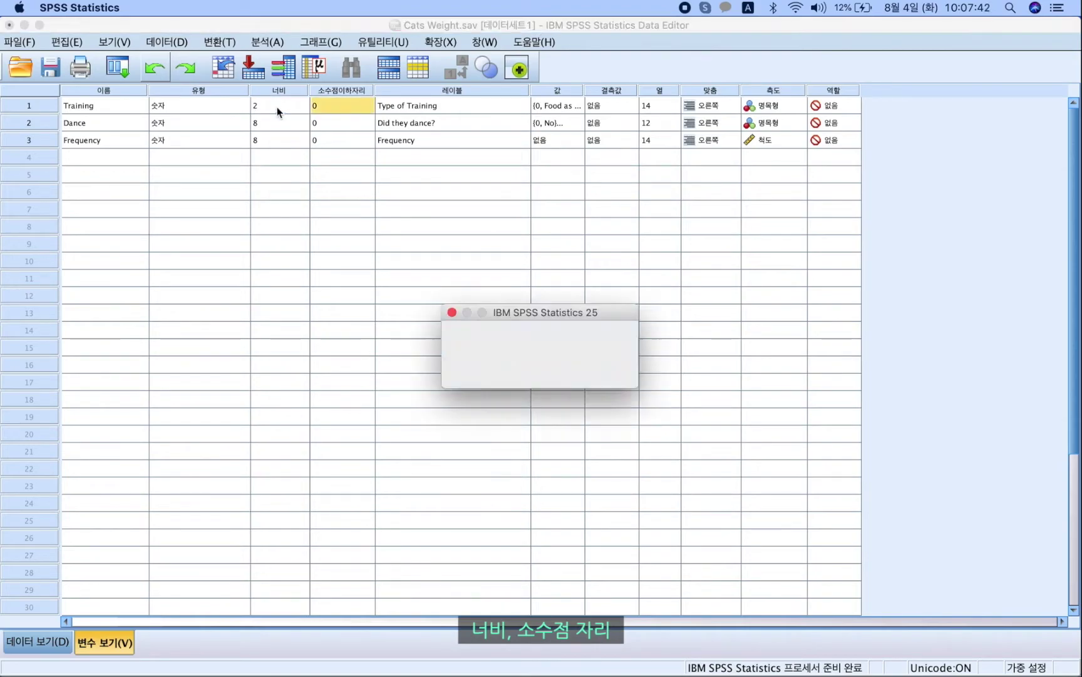
key("Return")
Step: Set the width of Training to 8 and its number of decimals to 4
left_click(276, 107)
type("8")
key("Tab")
left_click(365, 102)
left_click(368, 101)
left_click(368, 101)
left_click(369, 102)
Step: Set the width of the Training variable to 9 and go to its column in the data view
left_click(295, 106)
left_click(296, 106)
type("7")
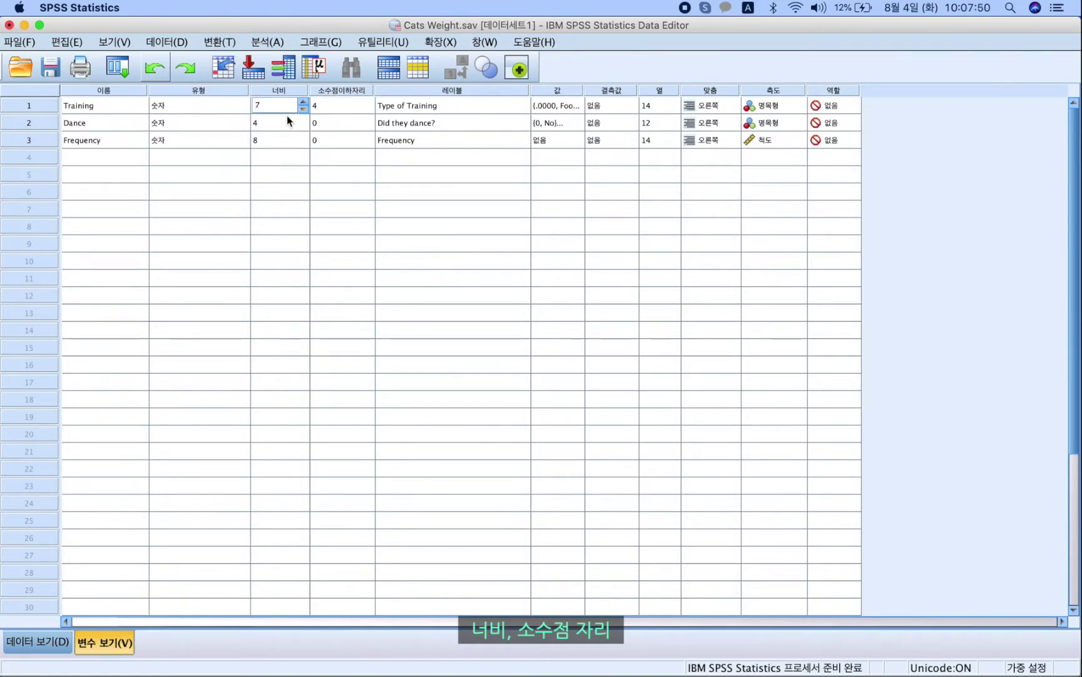
left_click(303, 103)
left_click(303, 102)
left_click(265, 140)
left_click(20, 119)
double_click(32, 109)
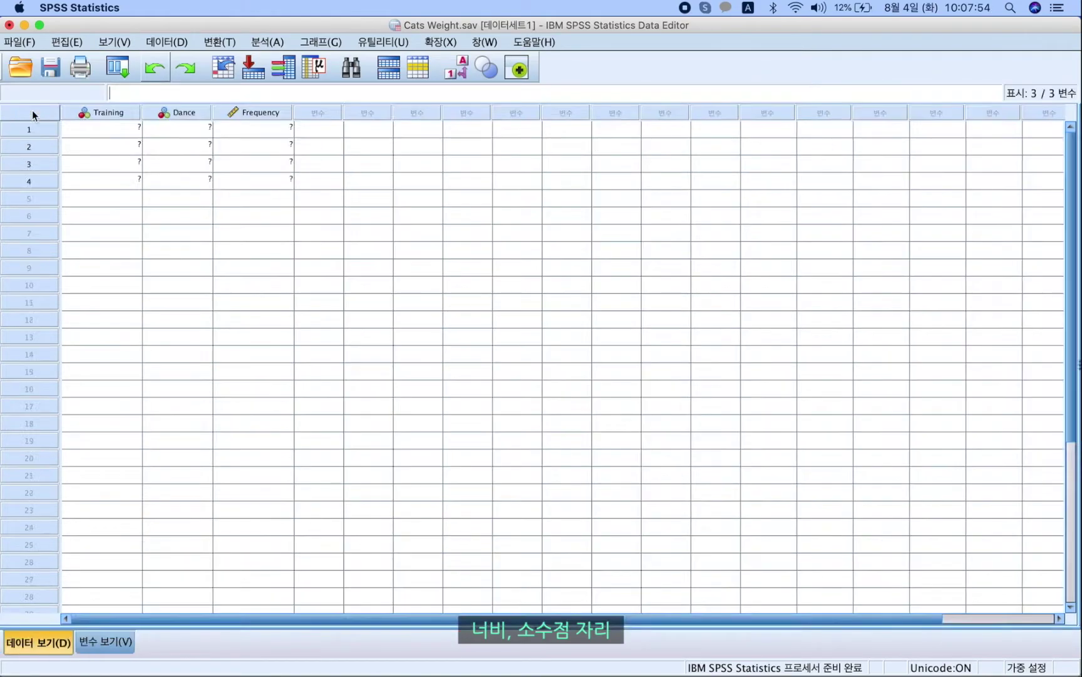
Step: Return to the definition of Training and set its numeric type to width 16 with 5 decimal places
double_click(84, 113)
left_click(281, 107)
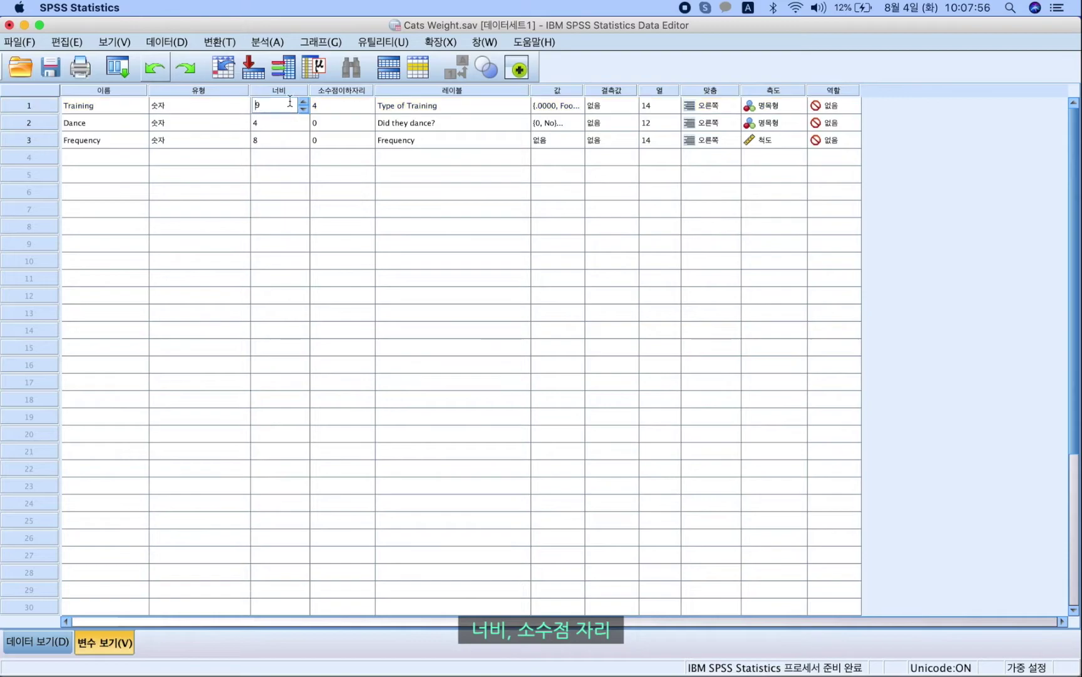
left_click(240, 104)
left_click(242, 105)
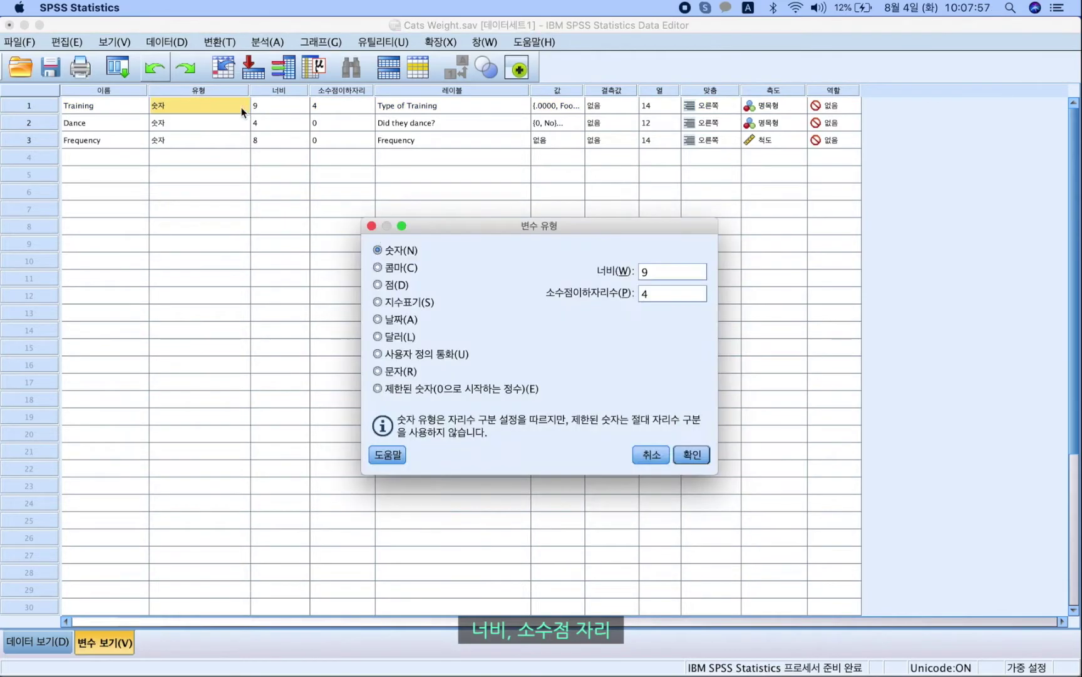
double_click(646, 273)
type("16")
key("Tab")
left_click(692, 455)
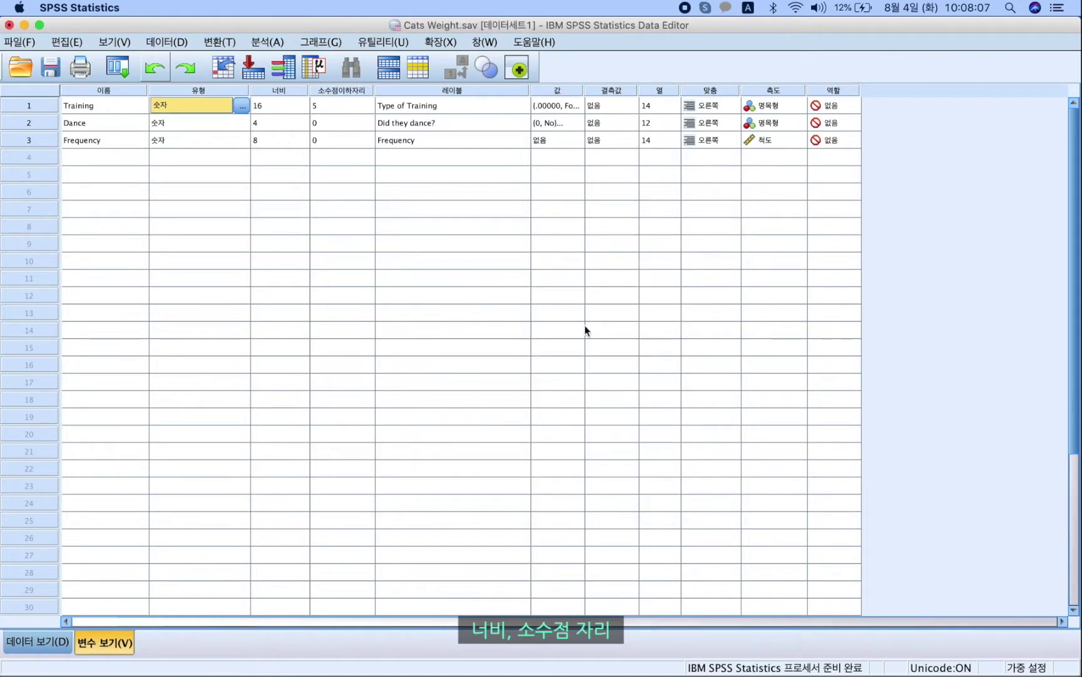
Step: Review the values of Training case by case in the data view
left_click(46, 105)
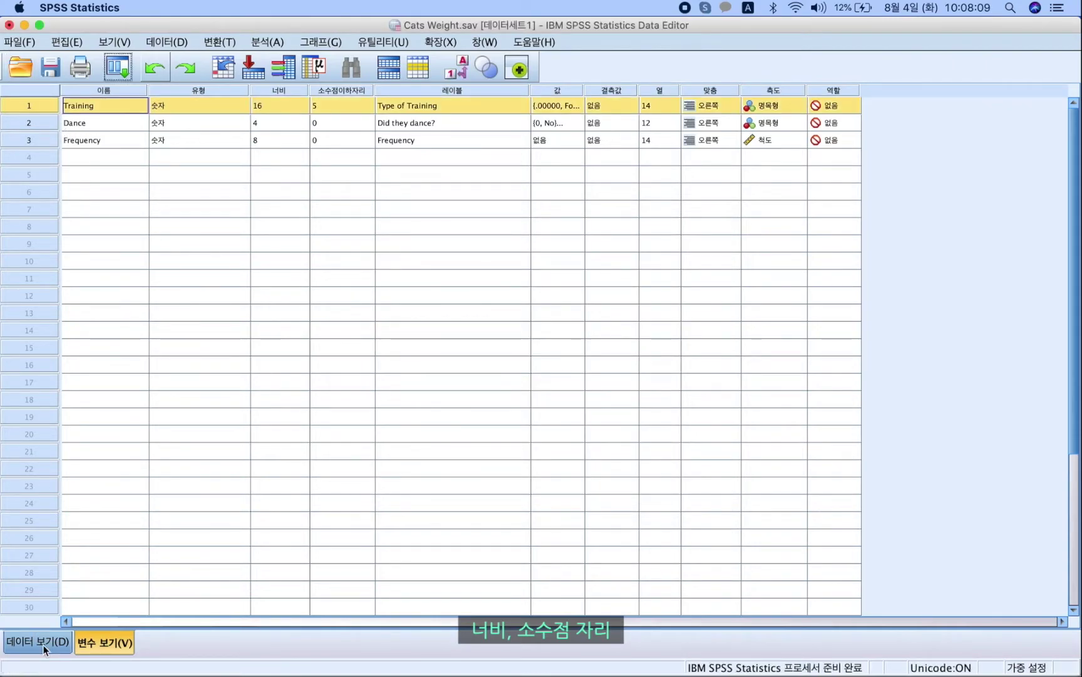
left_click(39, 642)
left_click(119, 181)
left_click(124, 162)
left_click(126, 145)
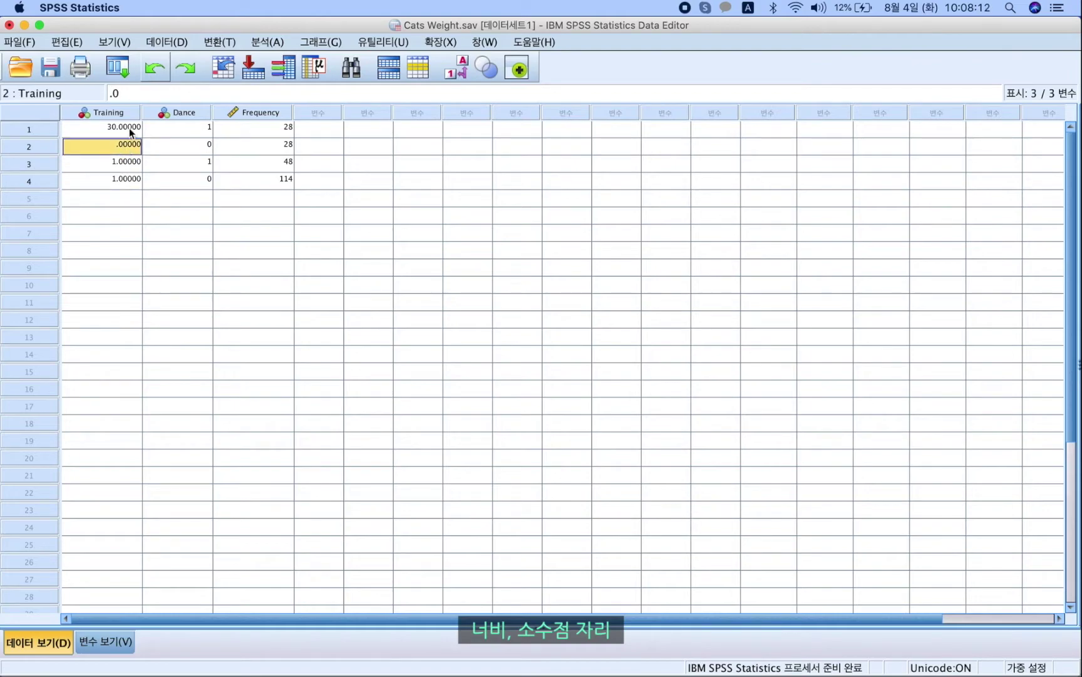
left_click(129, 128)
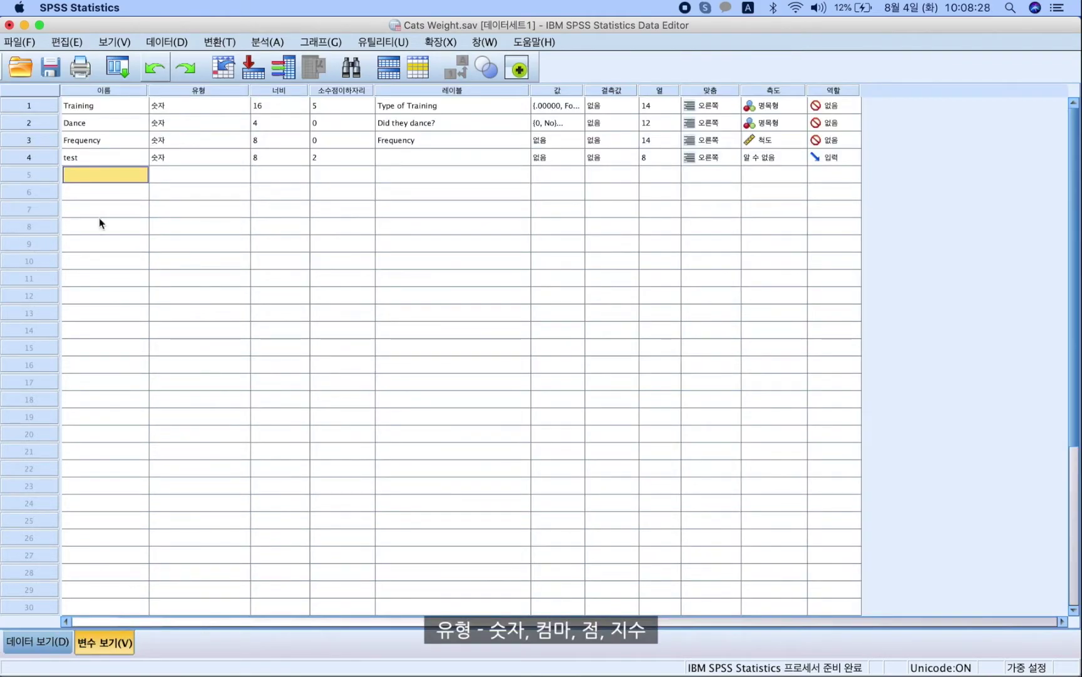
Step: Examine the data column of the test variable and its width, decimals and variable type settings
left_click(76, 159)
left_click(30, 159)
double_click(30, 159)
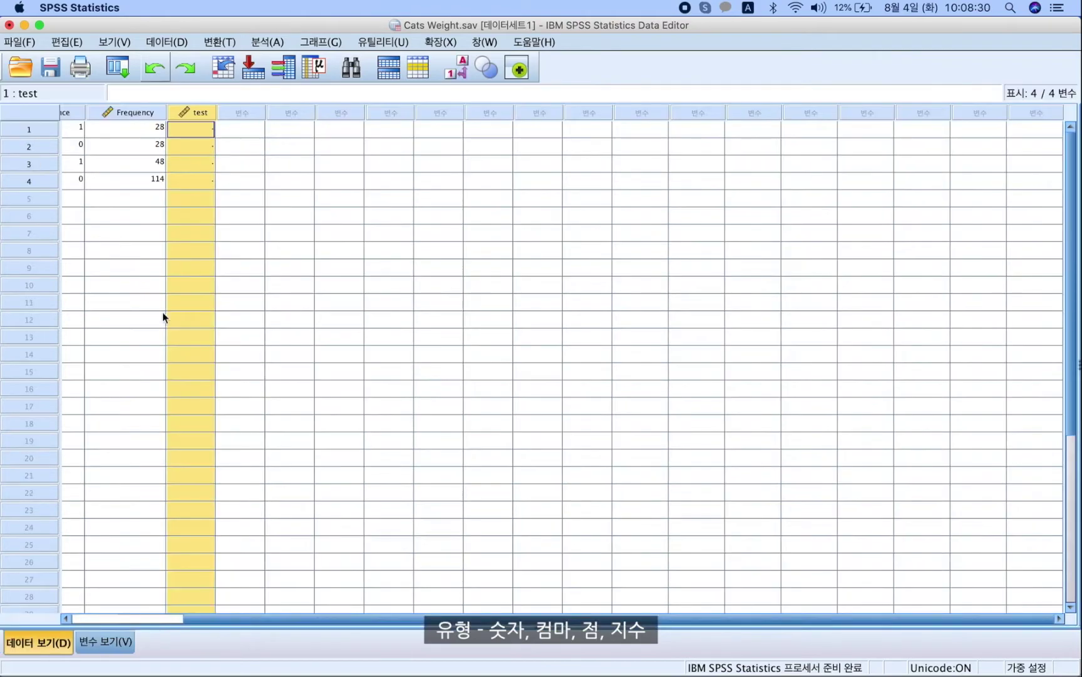
double_click(174, 111)
scroll(174, 111, "up", 3)
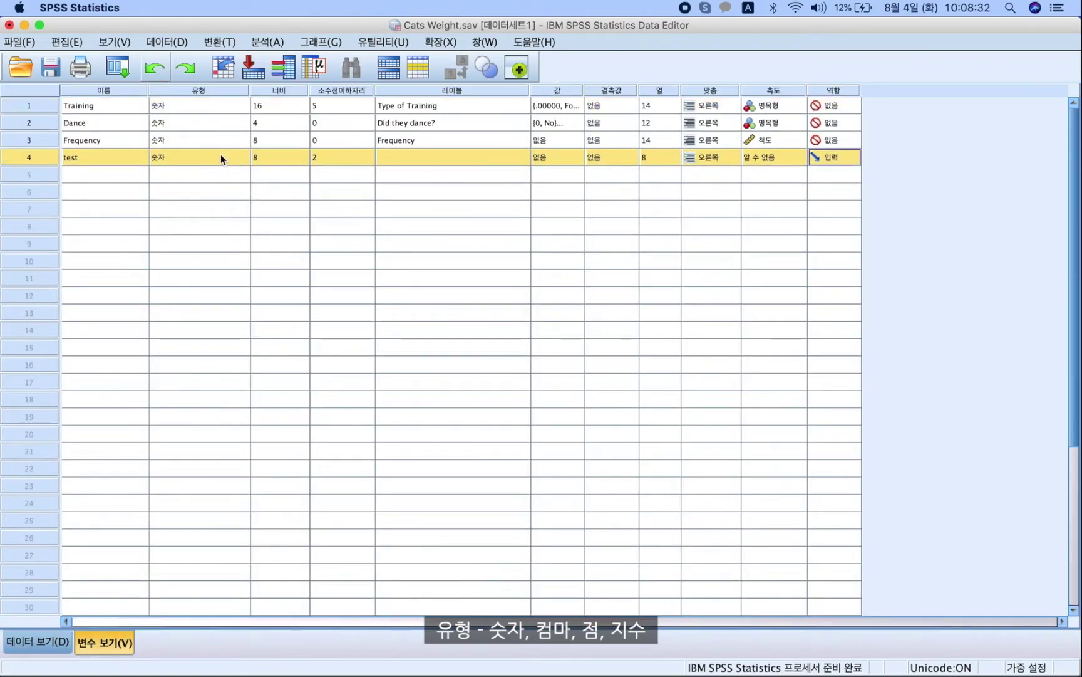
left_click(304, 160)
left_click(315, 160)
left_click(302, 164)
left_click(232, 161)
left_click(242, 157)
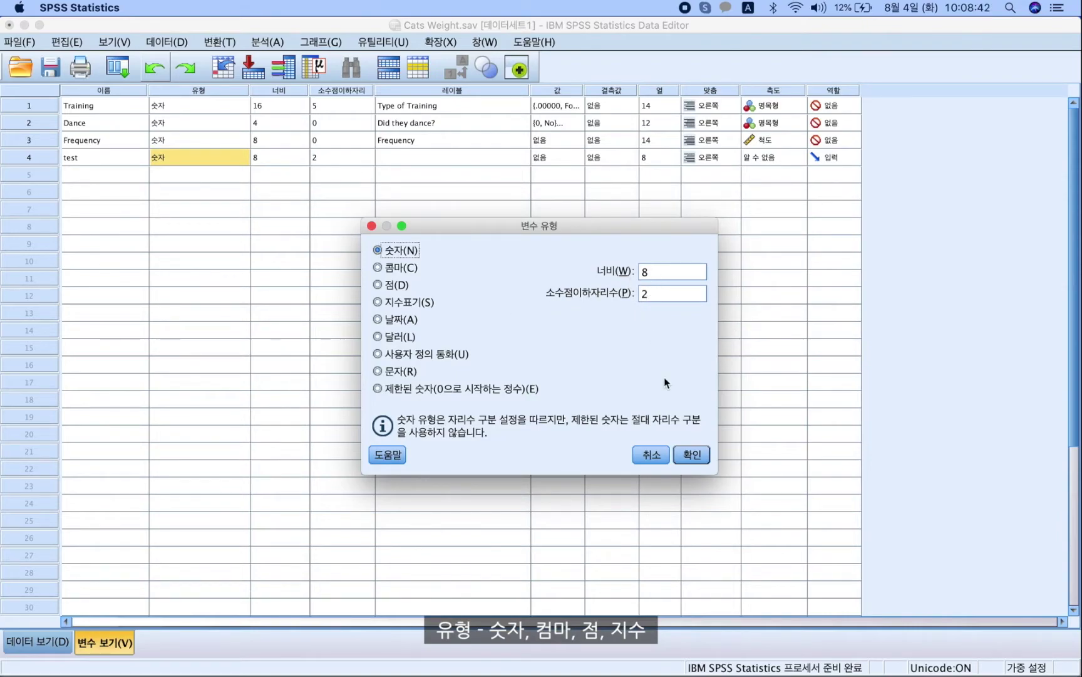
left_click(690, 454)
Step: Enter 88888888 as the first case of the test variable in the data view
double_click(25, 153)
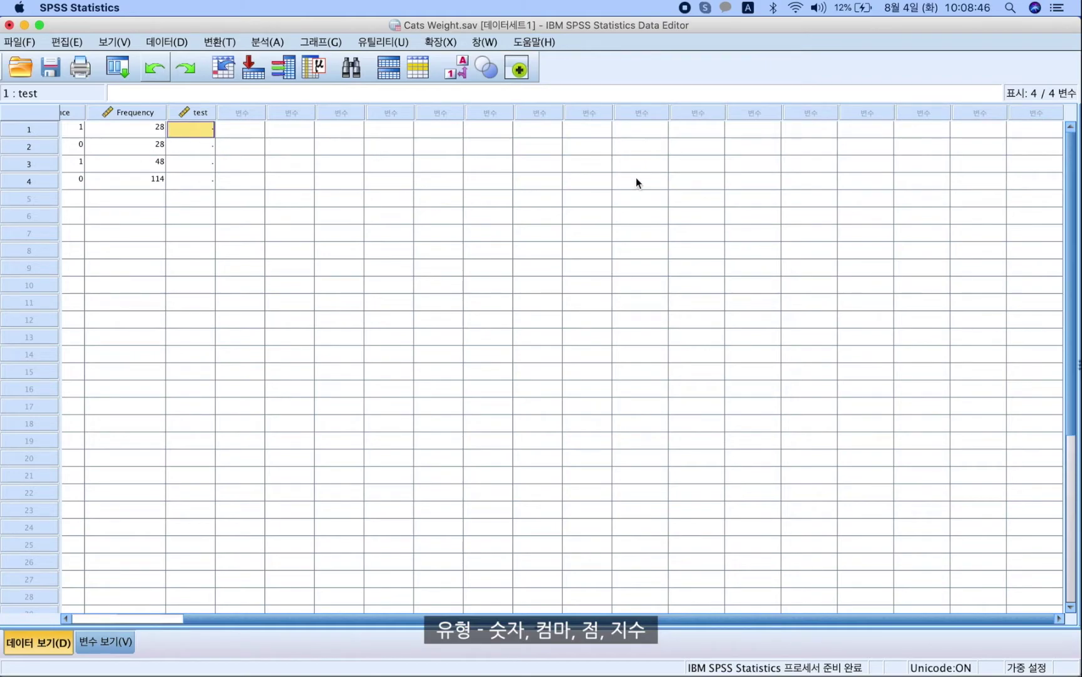
type("88888")
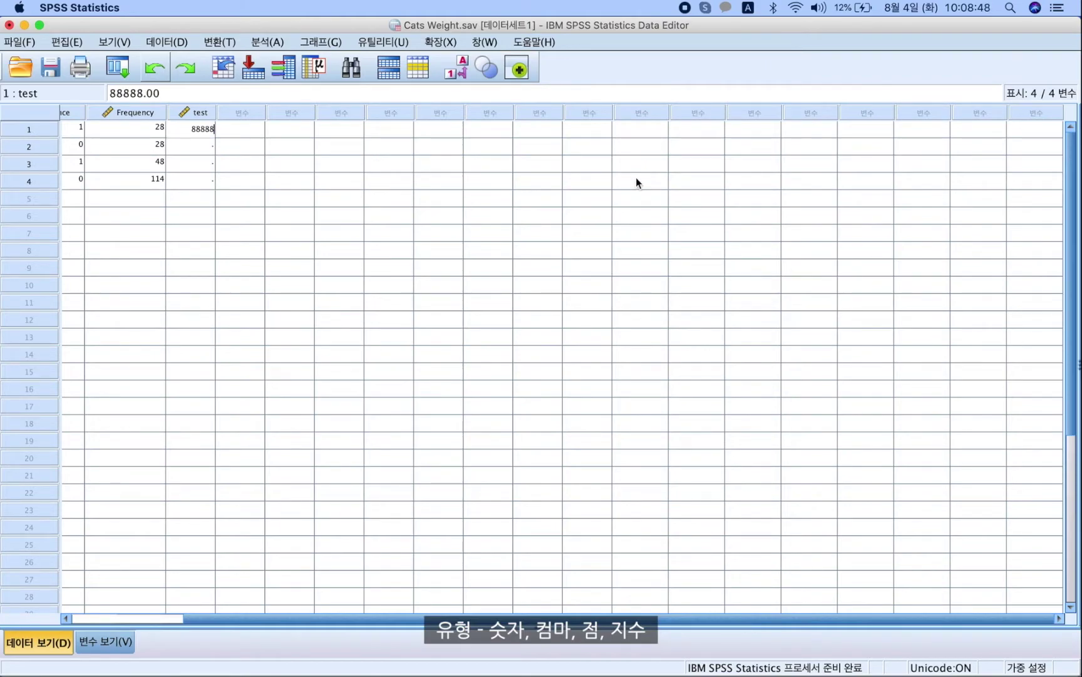
type("888")
key("Return")
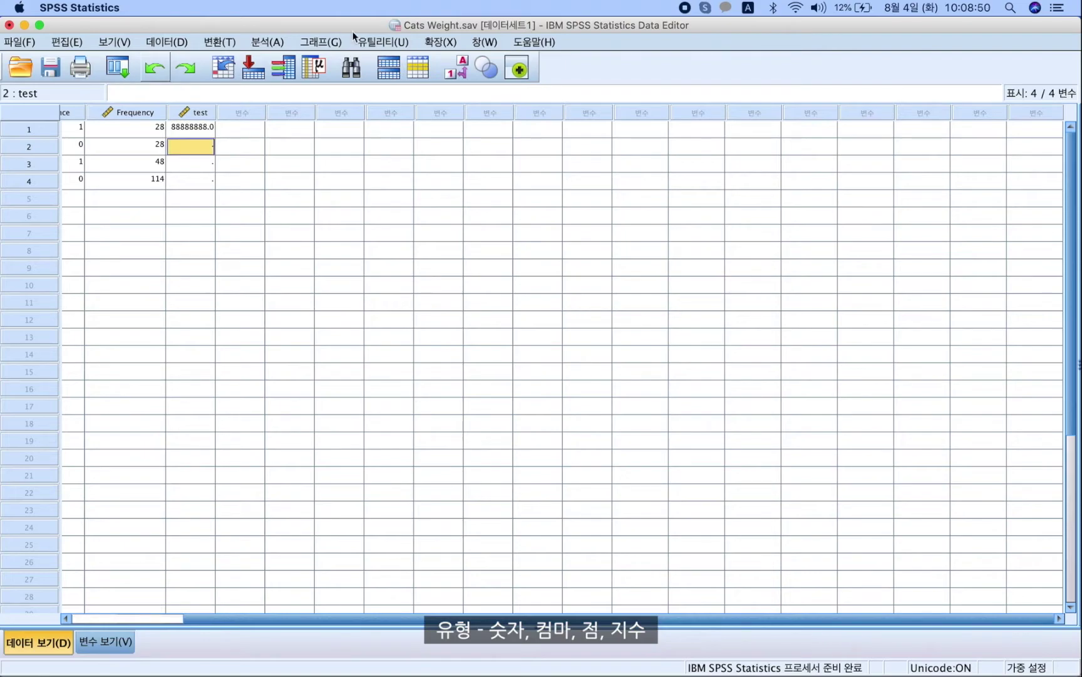
Step: Check the definition of test, and widen its data view column to about 19 characters
double_click(193, 113)
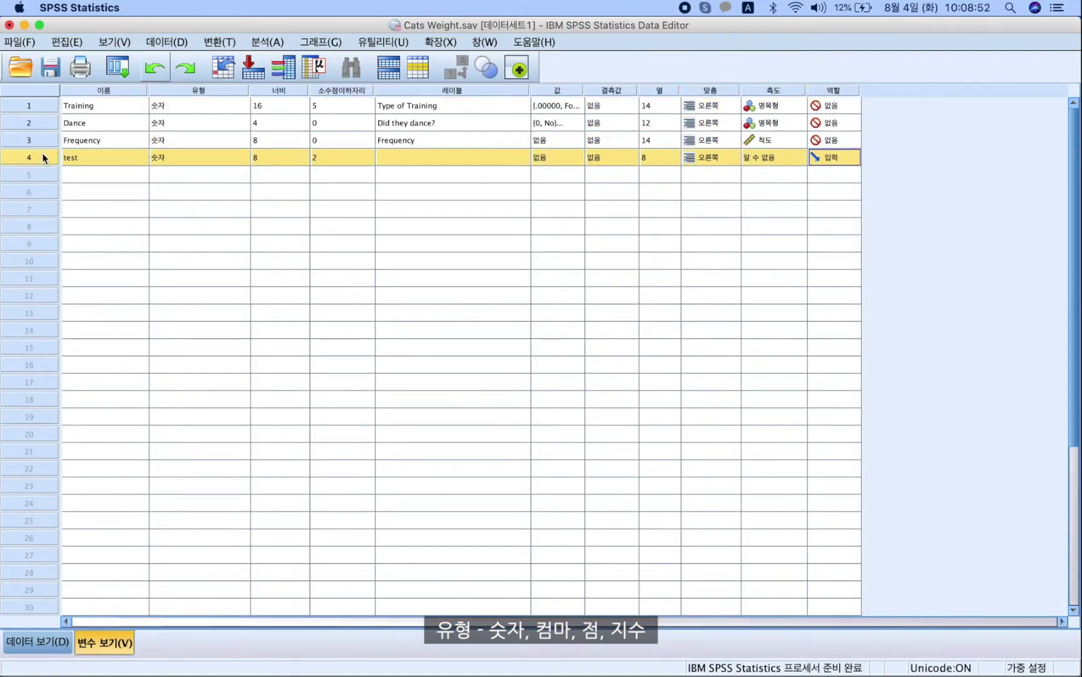
double_click(43, 153)
left_click(192, 127)
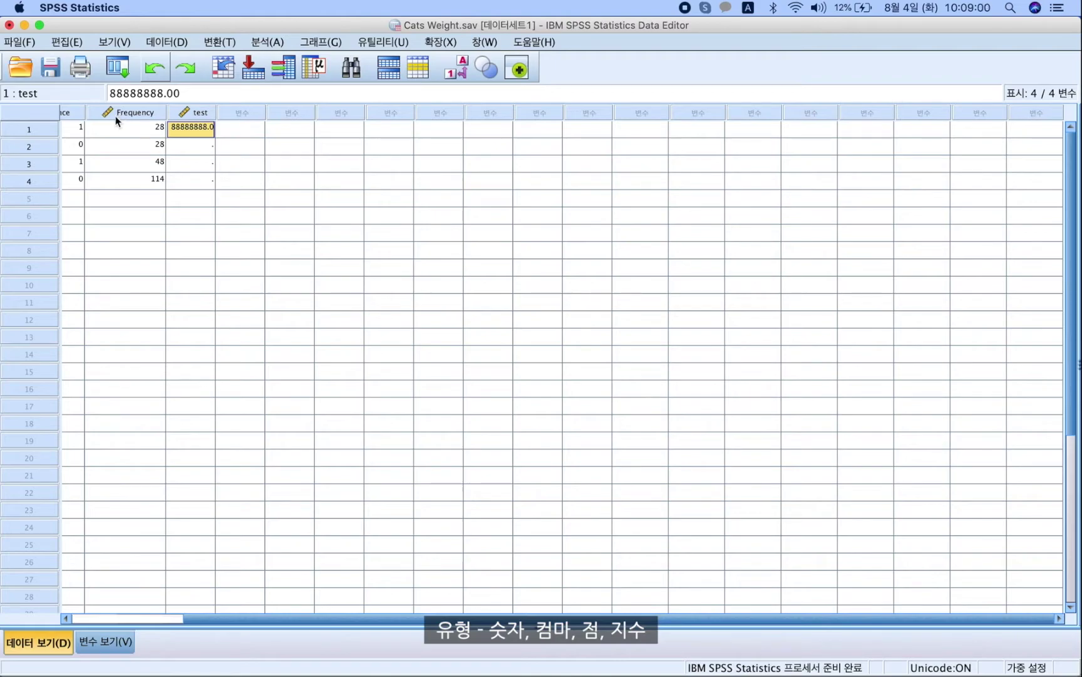
left_click_drag(215, 111, 273, 111)
Step: Change the type of test to Comma (콤마) and check how its first value is displayed in the data view
double_click(203, 107)
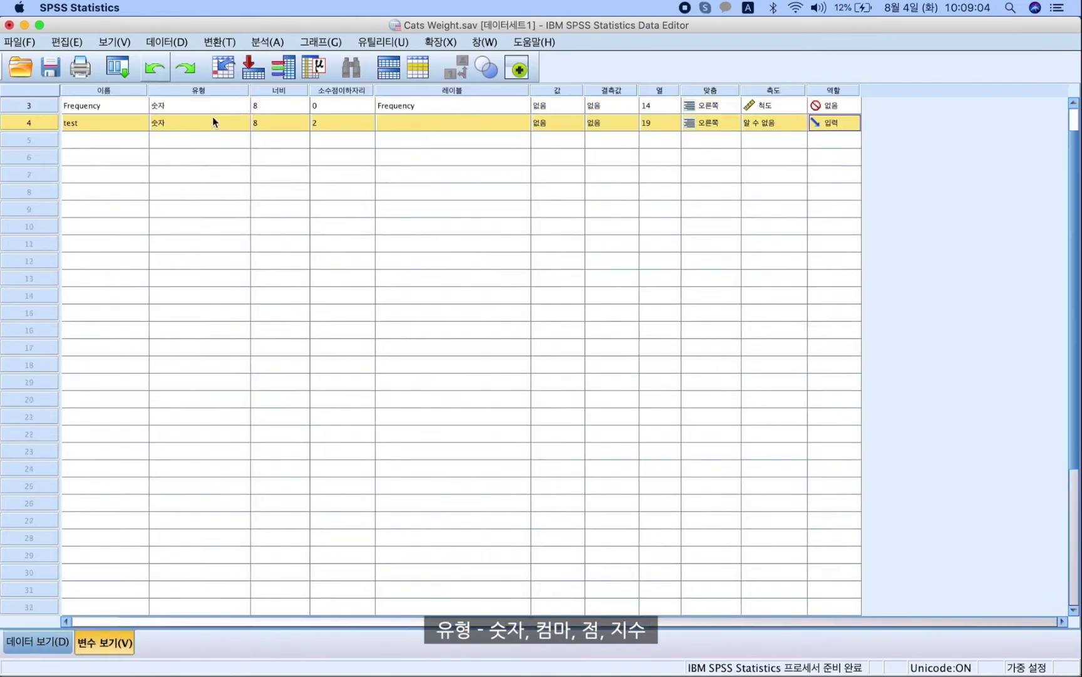
left_click(305, 163)
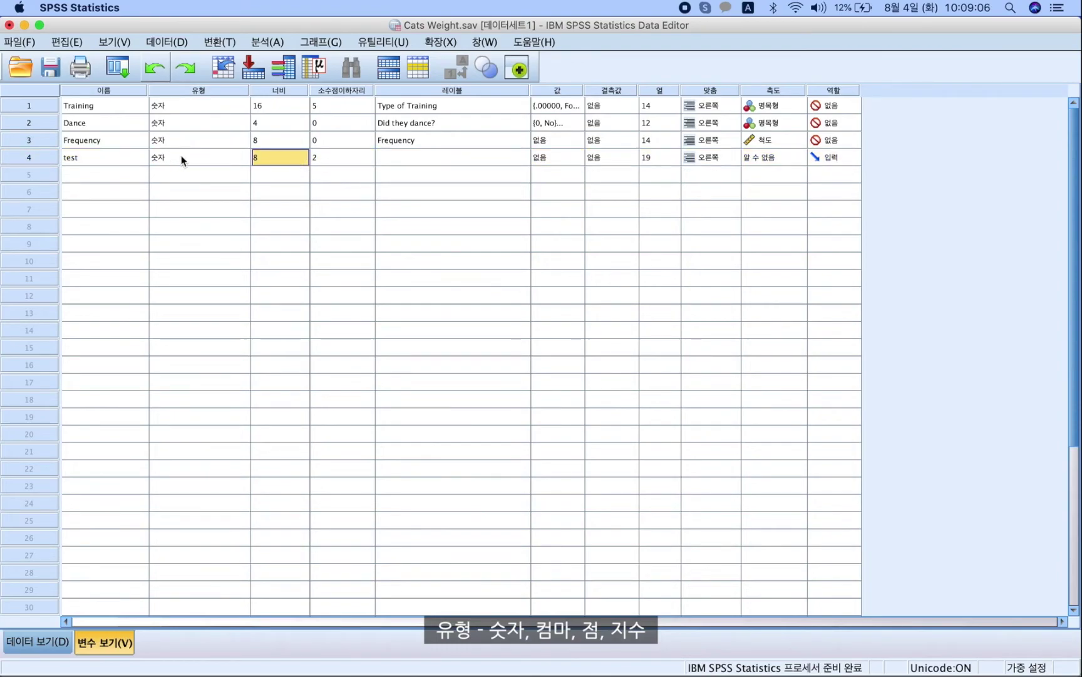
left_click(237, 157)
left_click(241, 157)
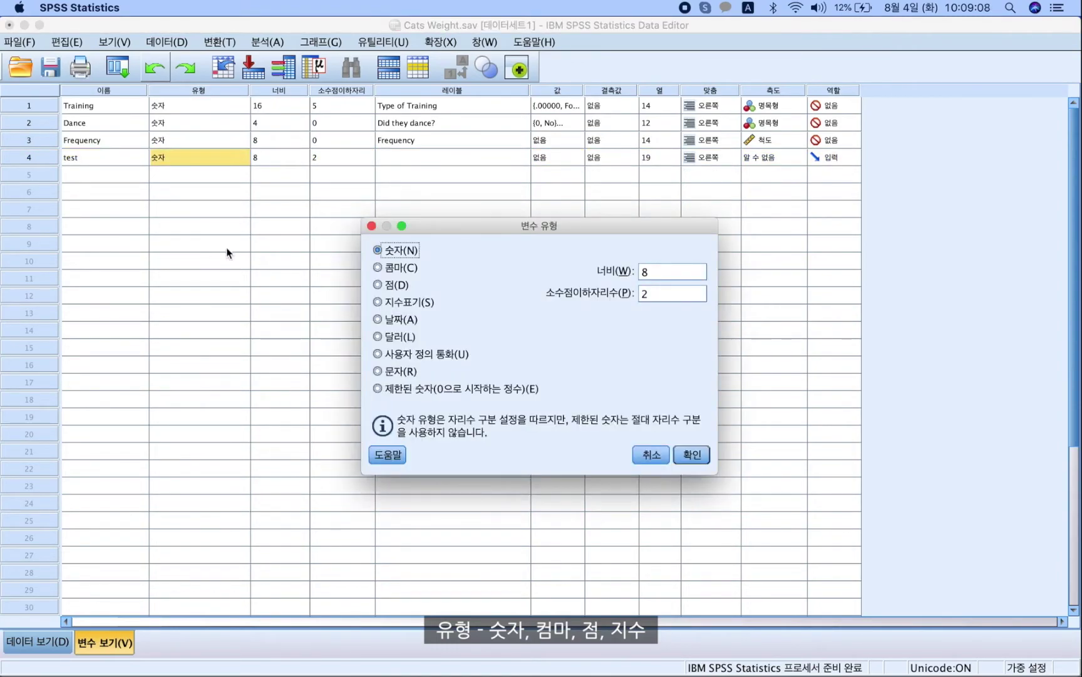
left_click(386, 270)
left_click(699, 455)
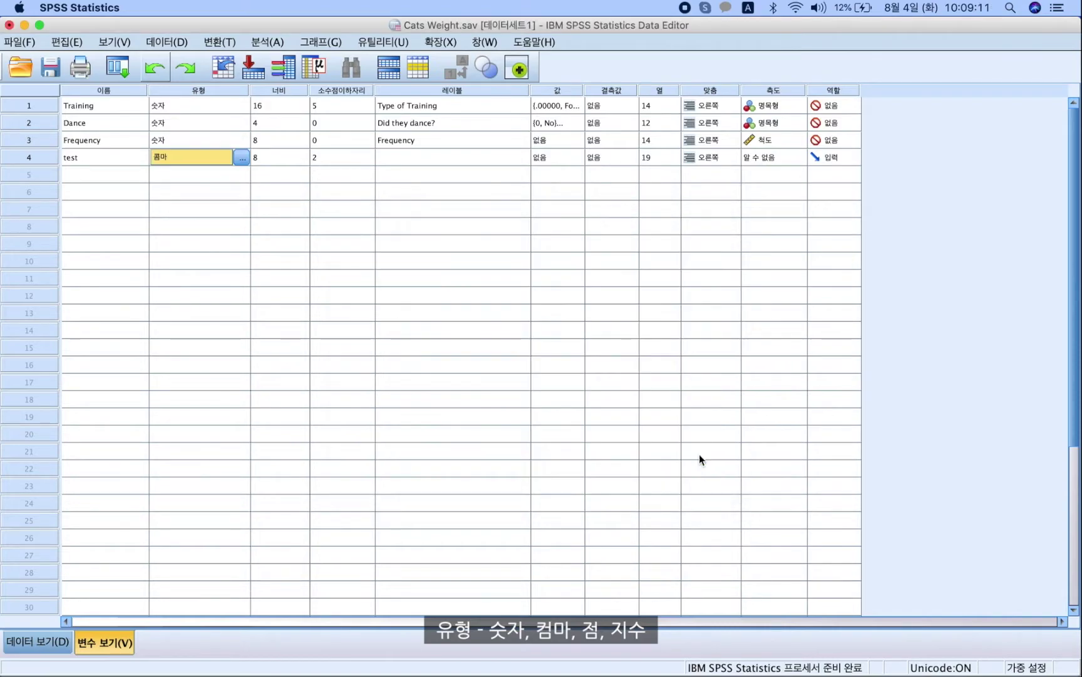
double_click(34, 152)
left_click(139, 145)
left_click(145, 130)
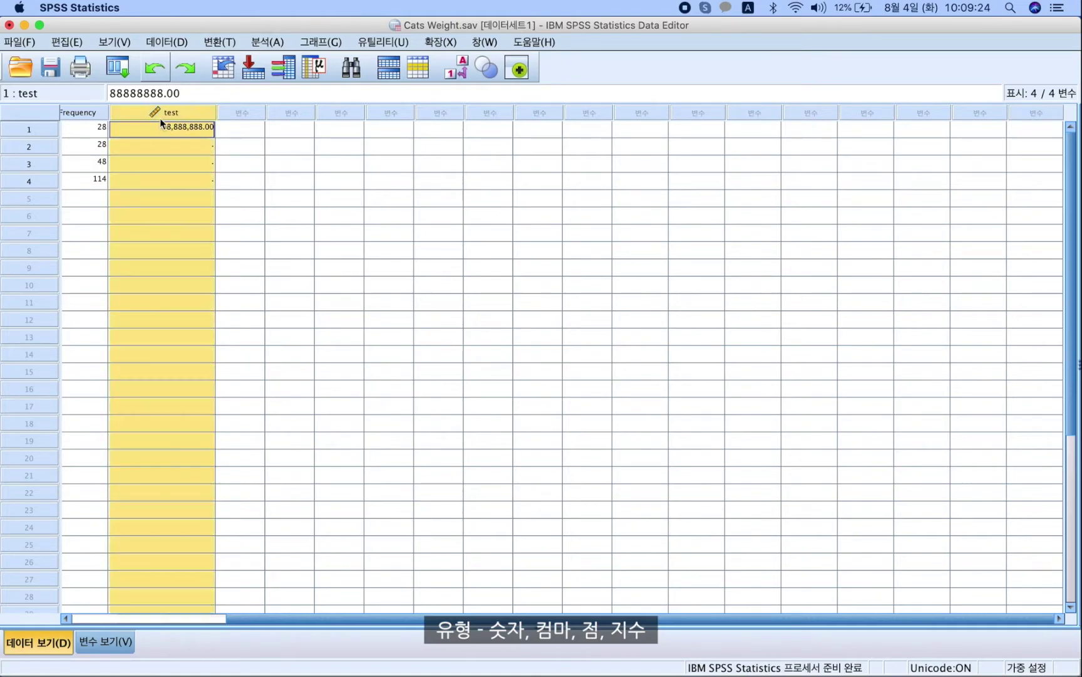
Step: Change the type of test to Dot (점) and check how its first value is displayed in the data view
double_click(159, 116)
left_click(246, 160)
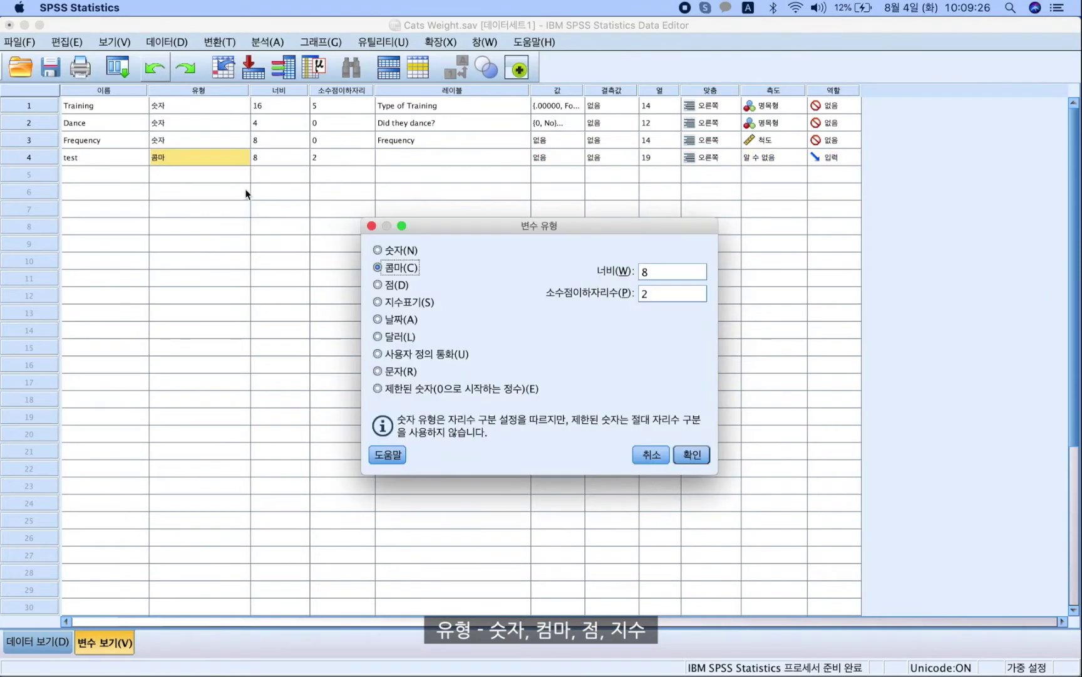
left_click(408, 287)
left_click(687, 453)
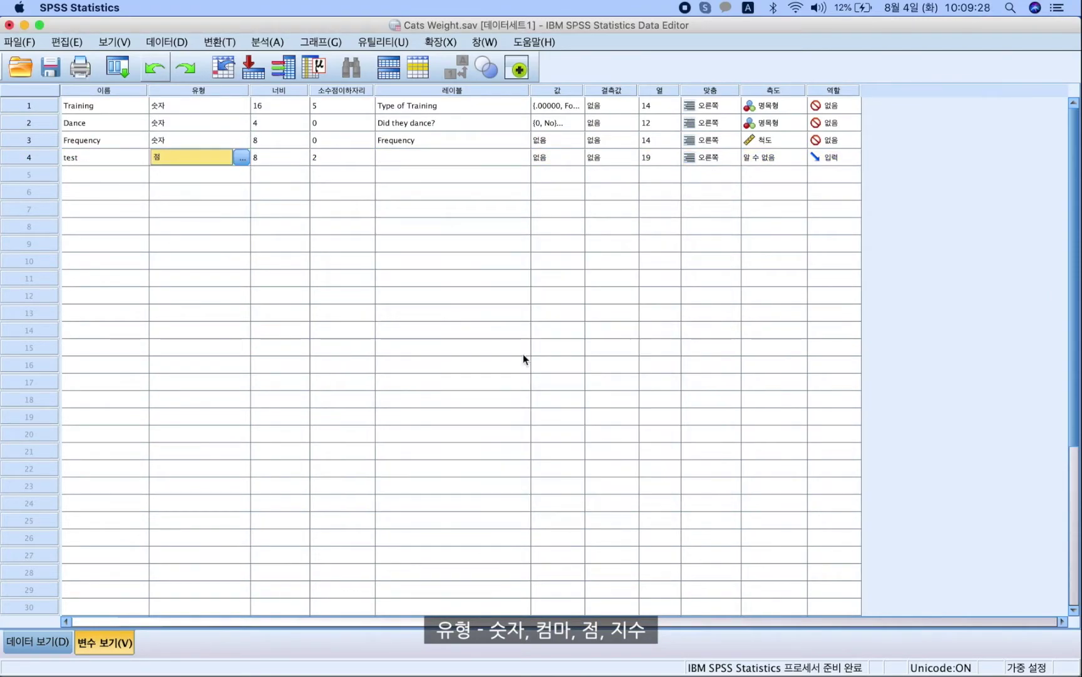
double_click(45, 157)
left_click(139, 153)
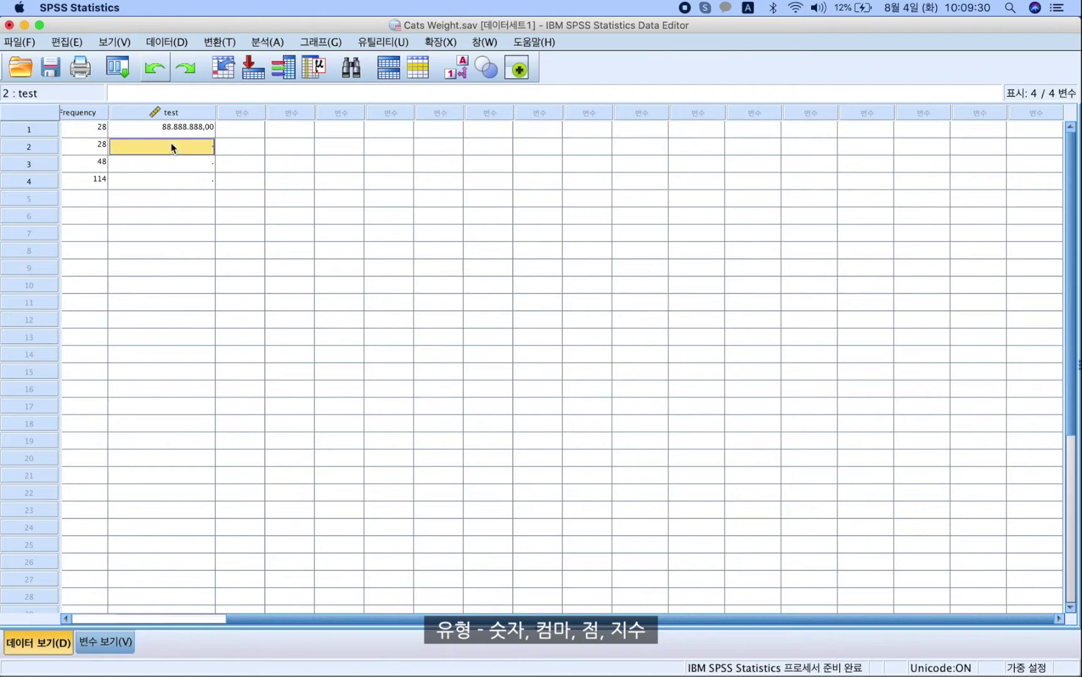
key("Up")
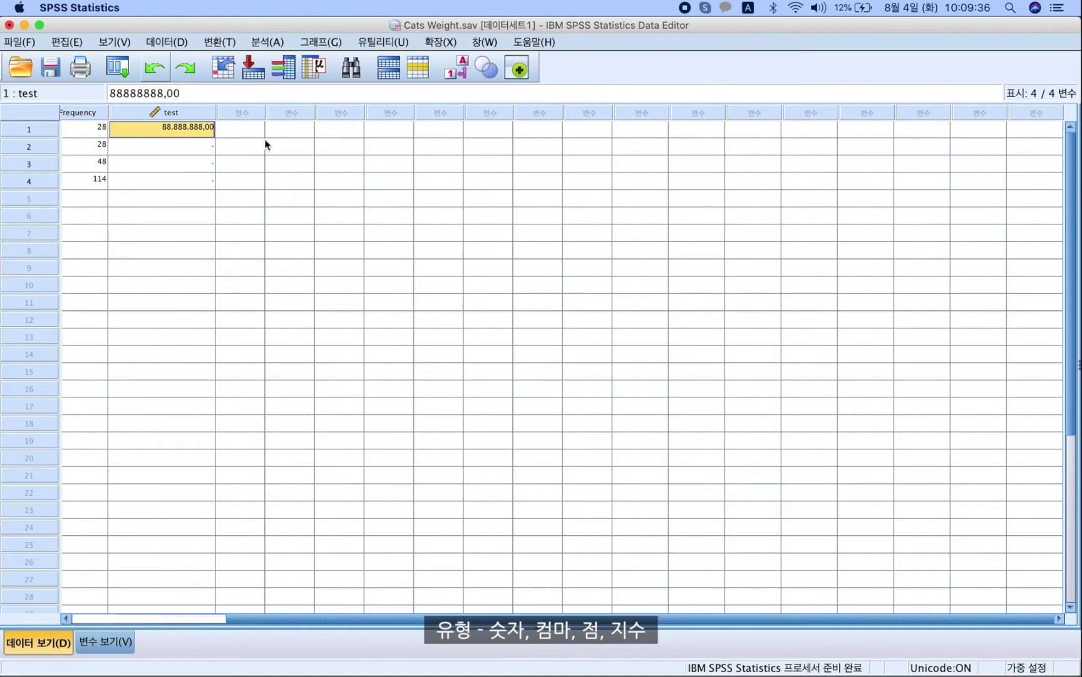
Step: Change the type of test to Scientific notation (지수표기) and check its first value in the data view
double_click(198, 112)
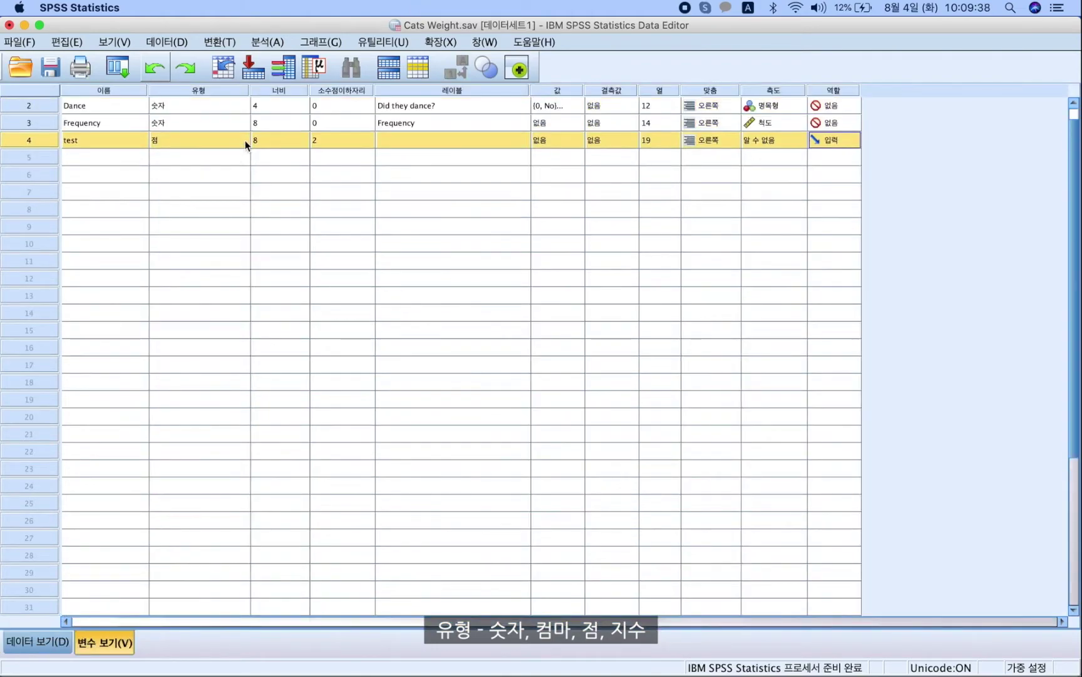
left_click(242, 139)
left_click(426, 302)
left_click(690, 456)
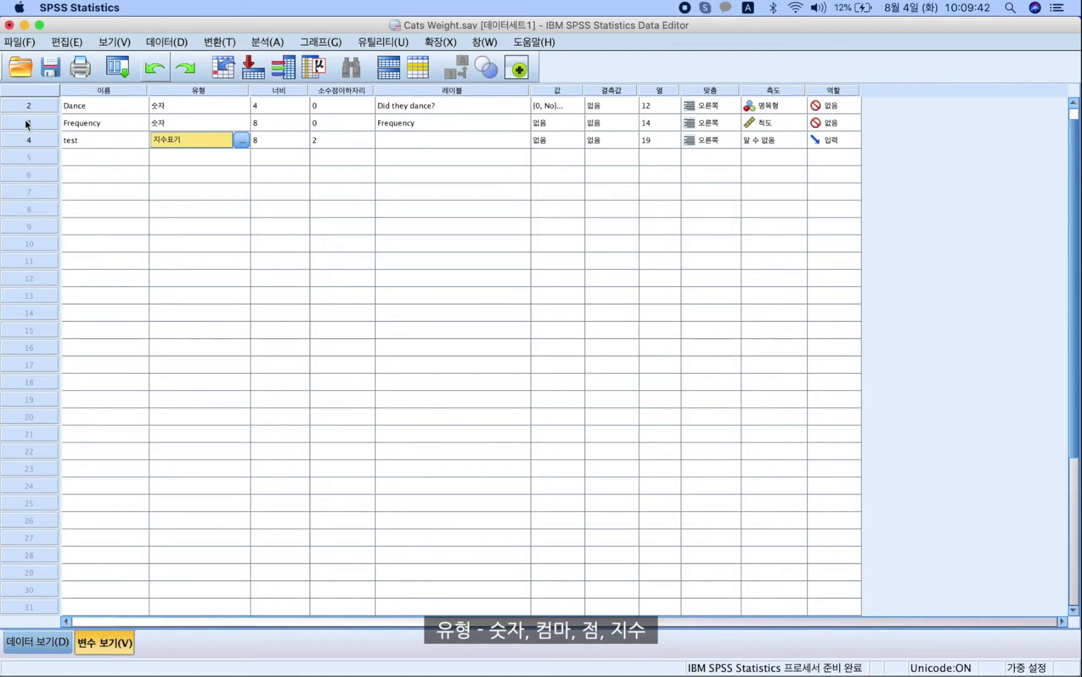
double_click(39, 141)
left_click(193, 130)
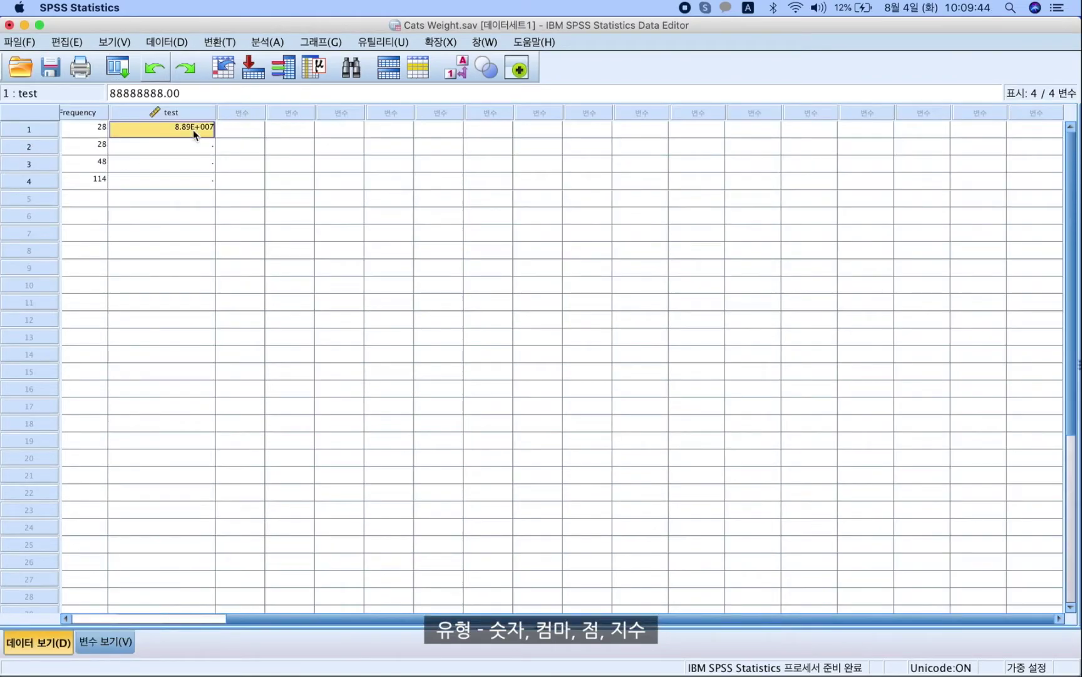
Step: Enter 3456789 and 4567890 as the second and third cases of test
left_click(187, 147)
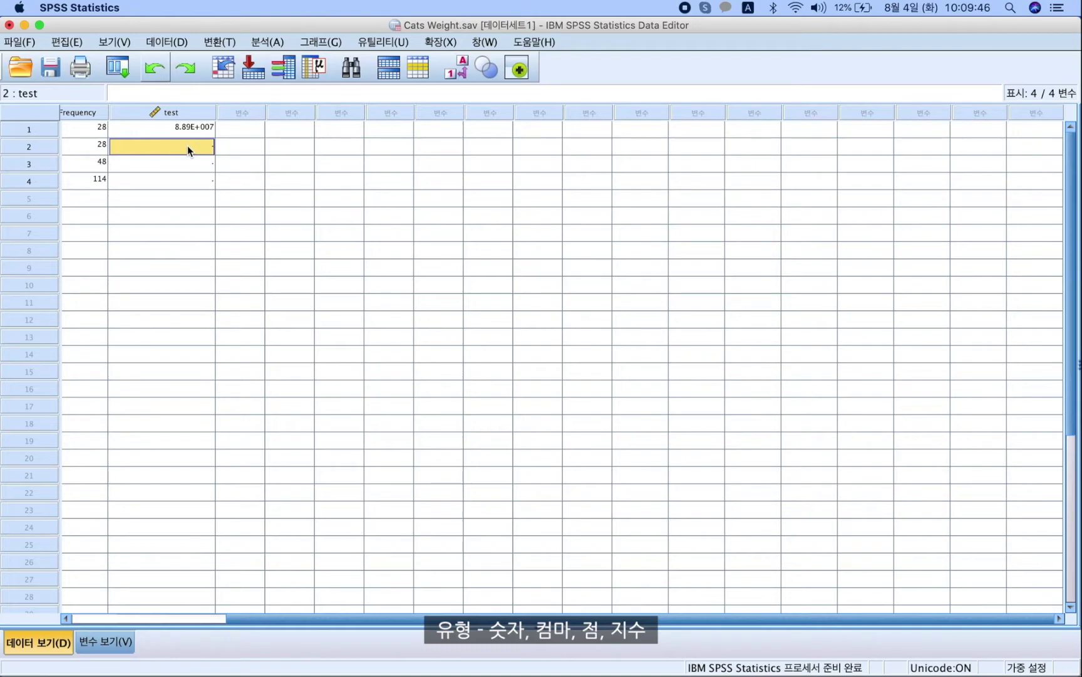
type("3456789")
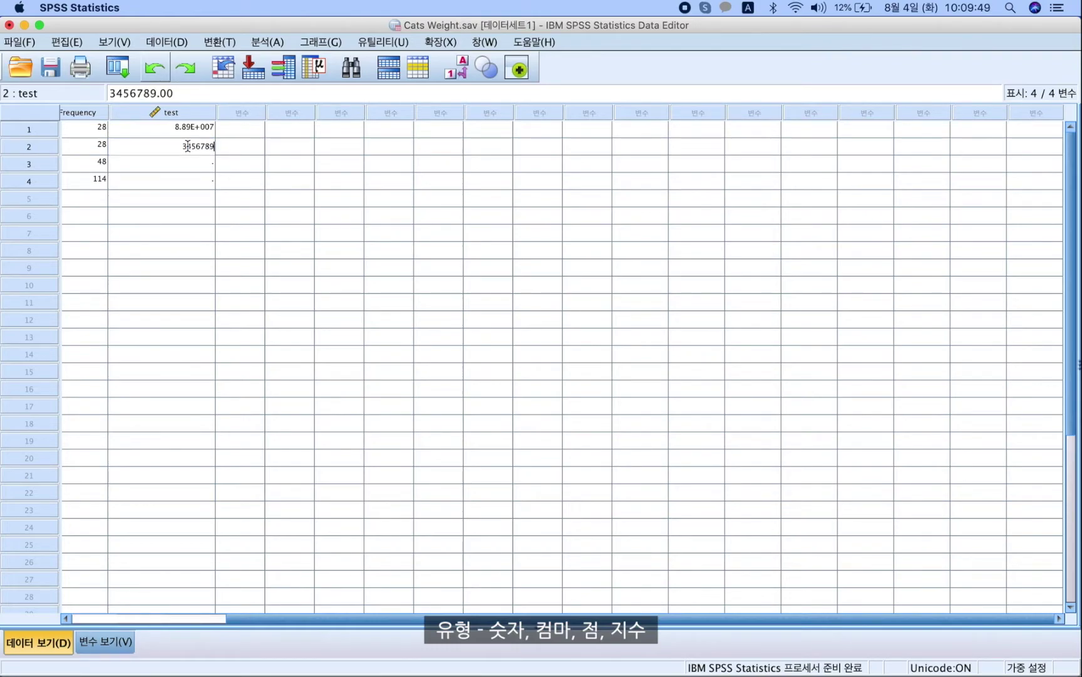
key("Return")
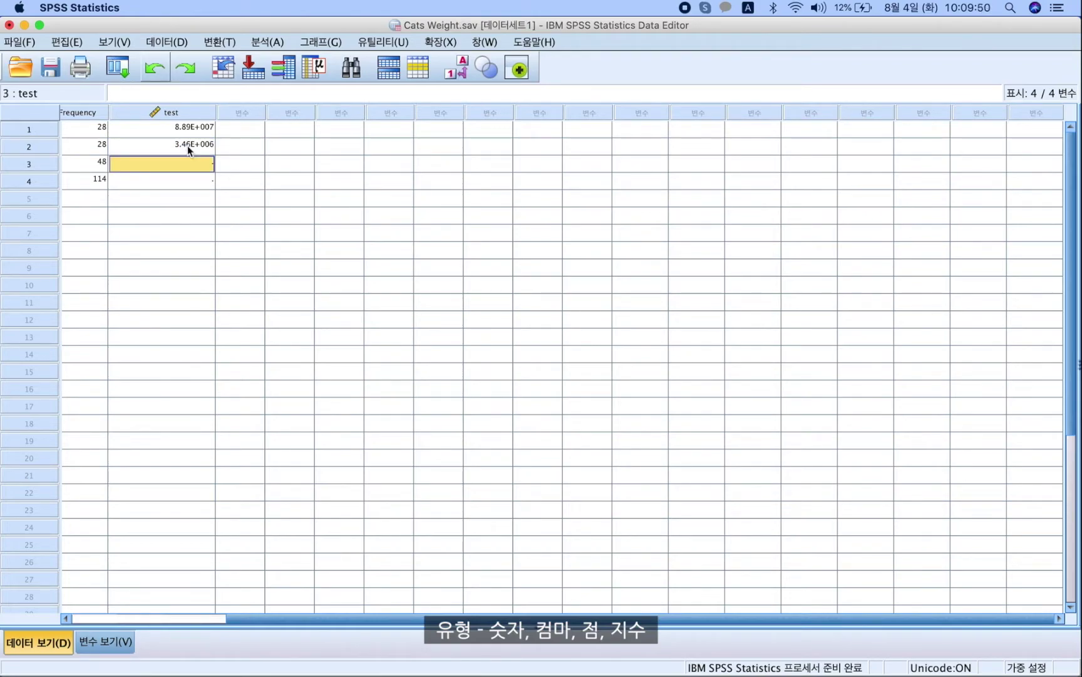
type("4567890")
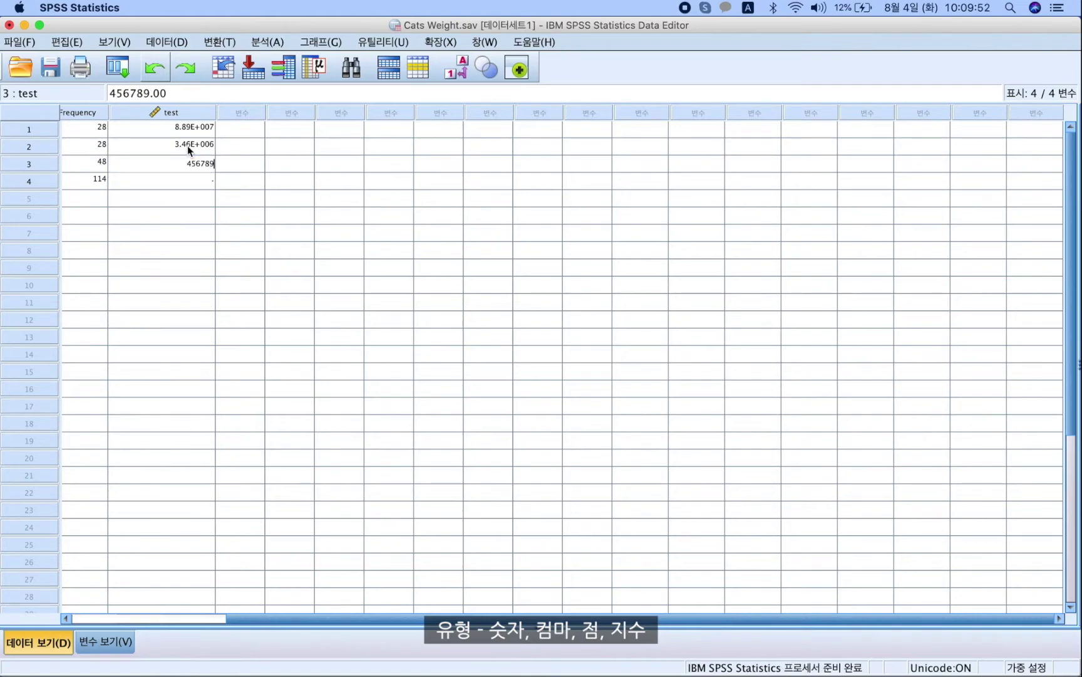
key("Return")
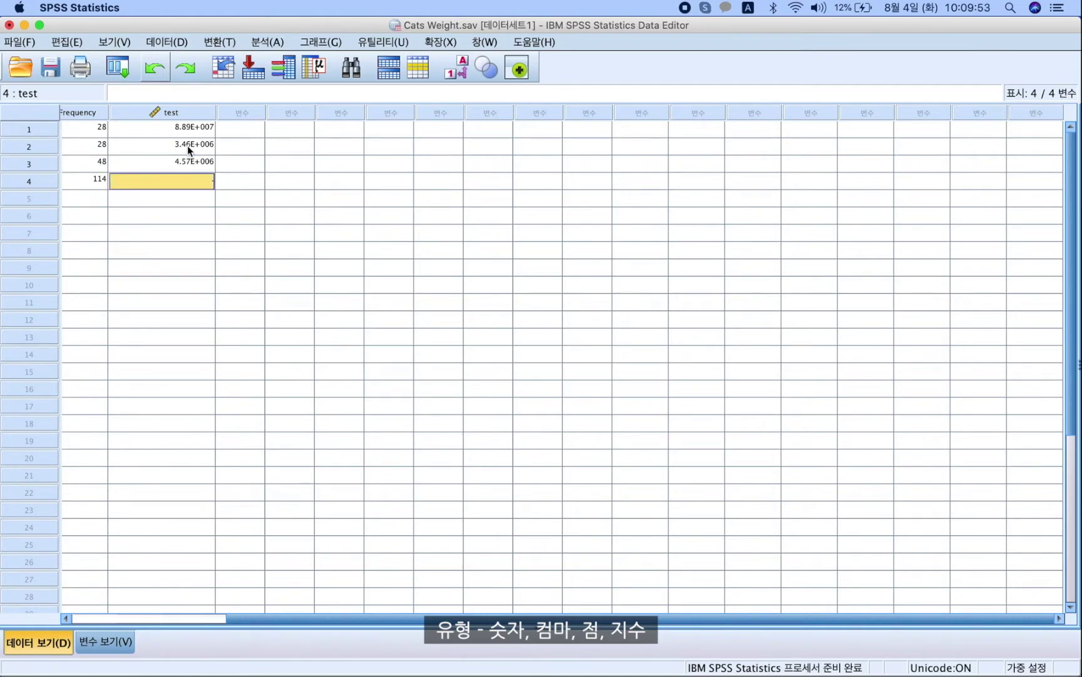
Step: Review the date formats offered for the Date (날짜) type in the variable type settings of test, enlarging the dialog
double_click(185, 113)
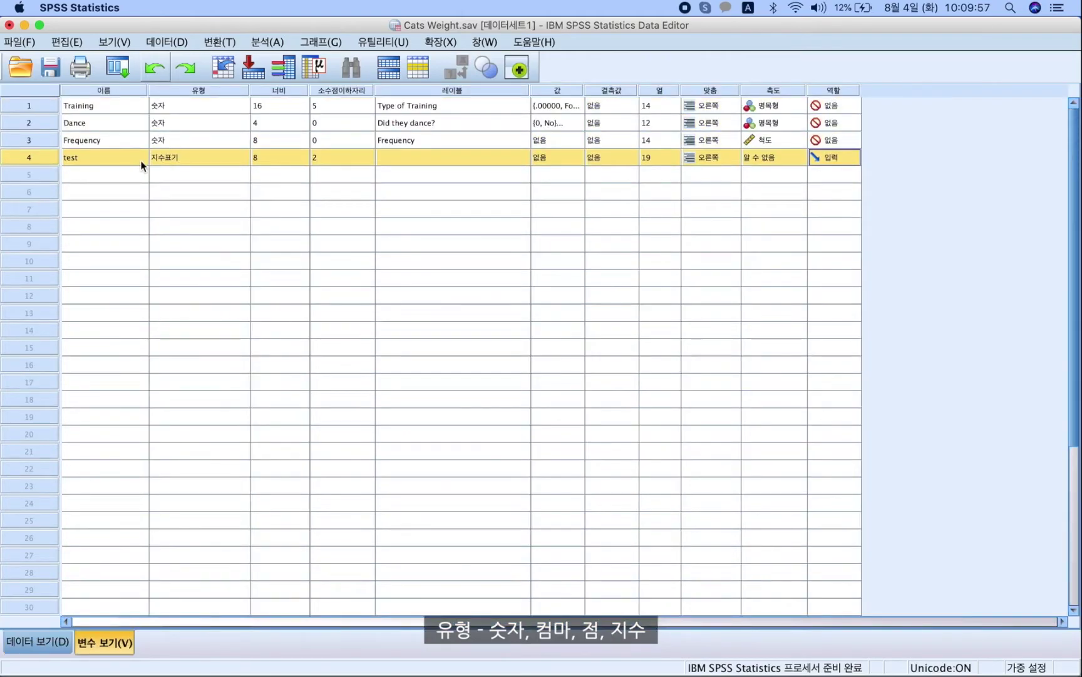
double_click(246, 155)
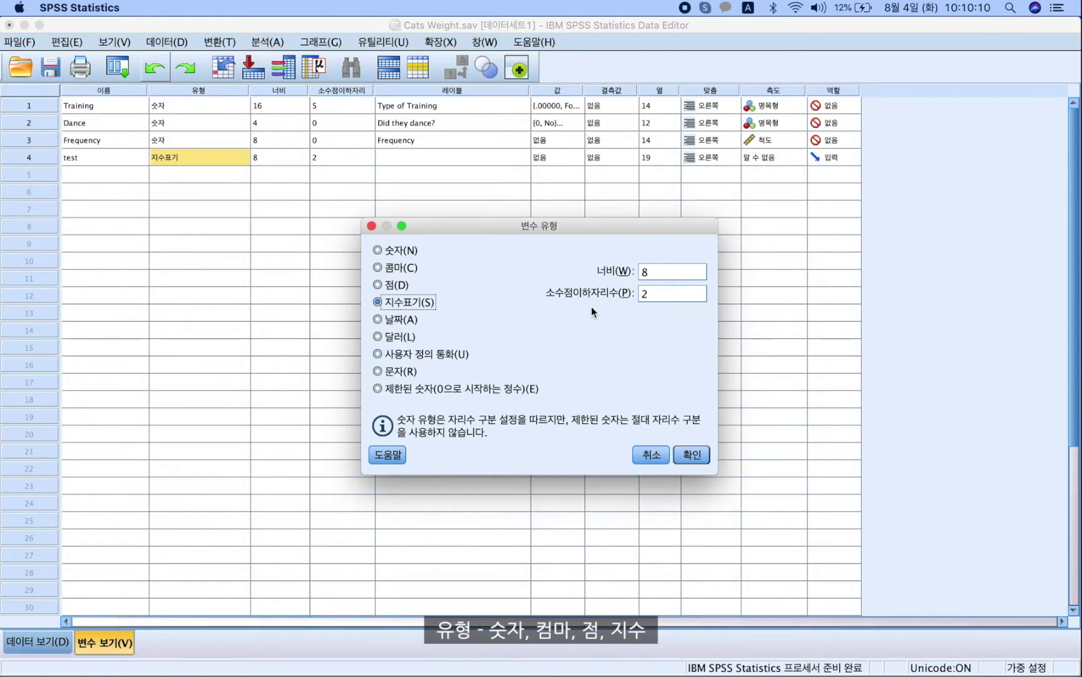
left_click(421, 251)
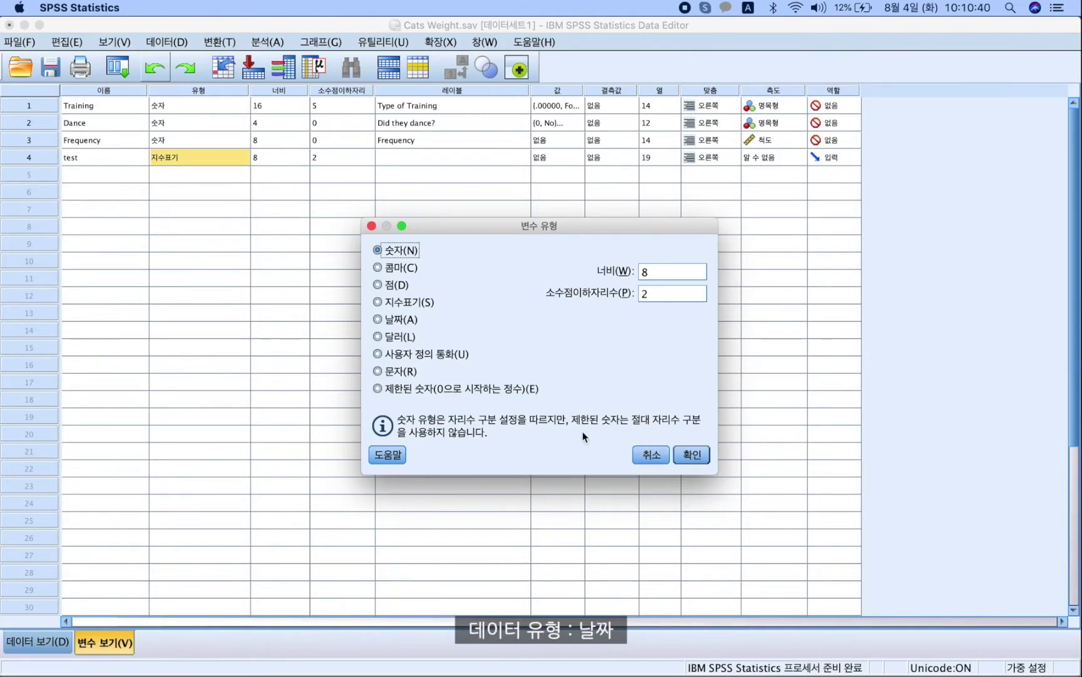
left_click(404, 320)
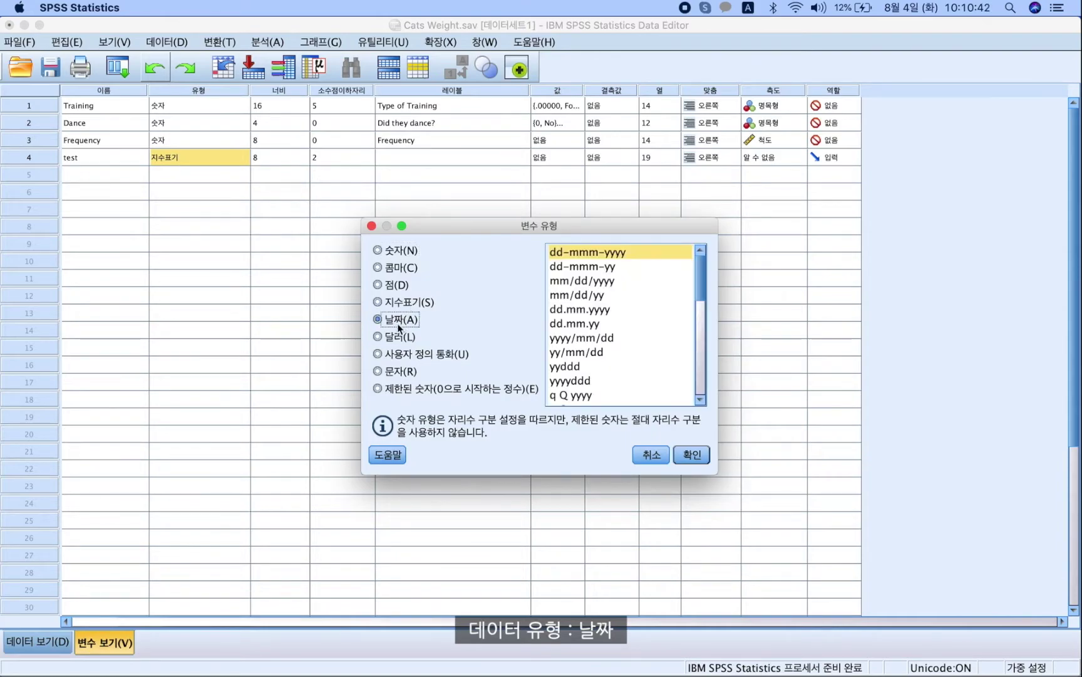
left_click_drag(726, 481, 865, 528)
left_click(563, 267)
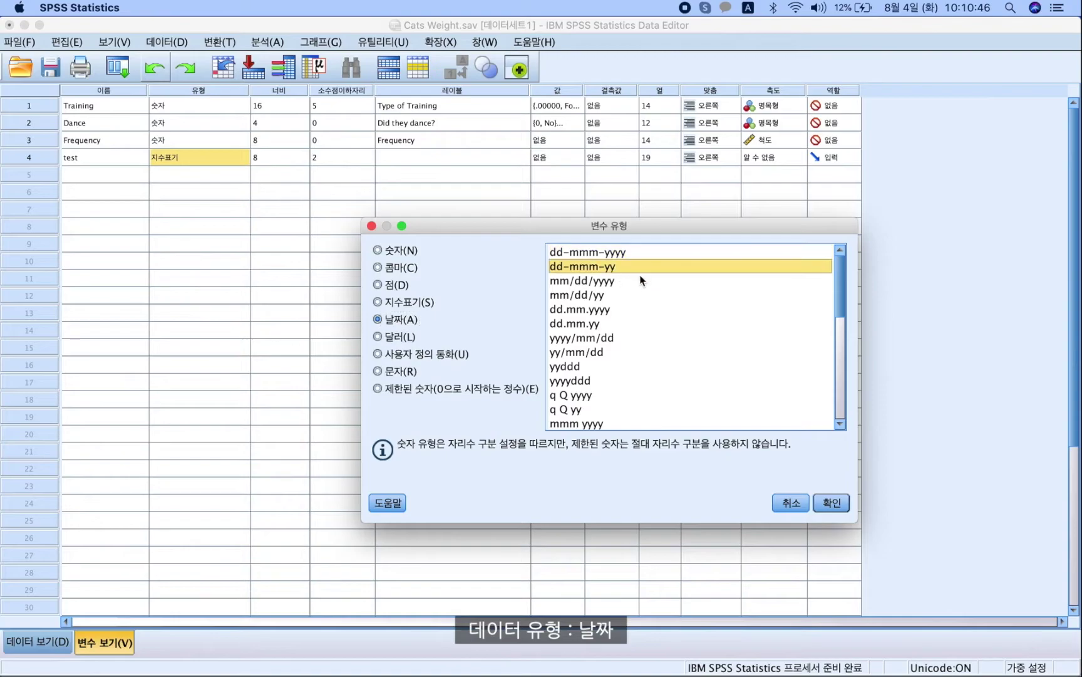
scroll(653, 343, "down", 3)
scroll(653, 341, "down", 5)
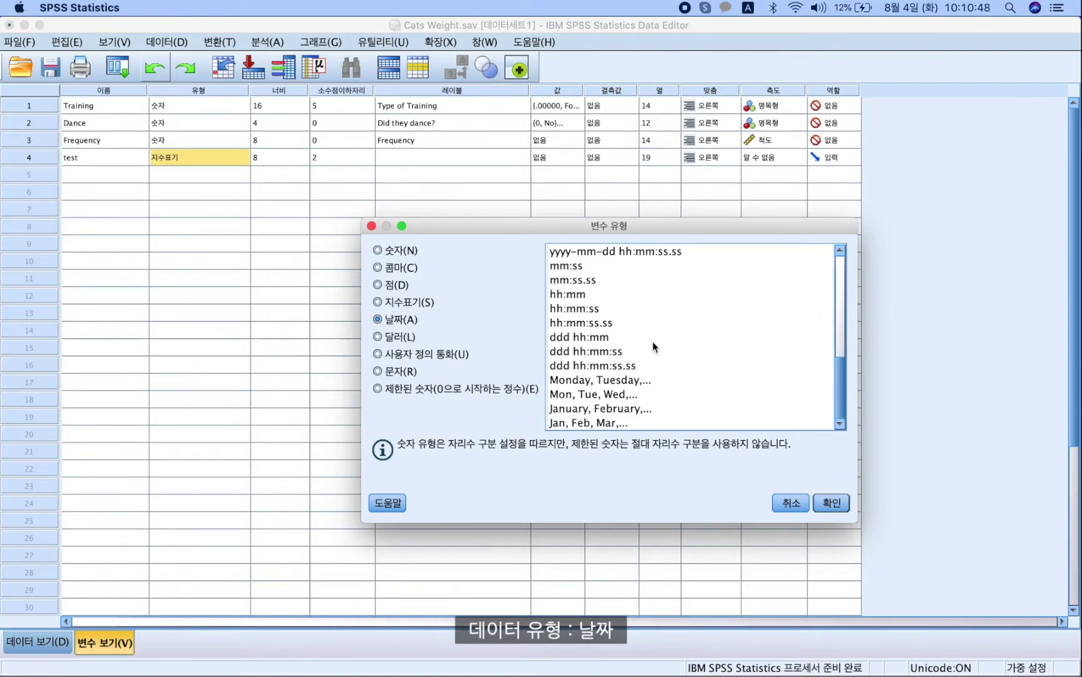
scroll(652, 341, "up", 8)
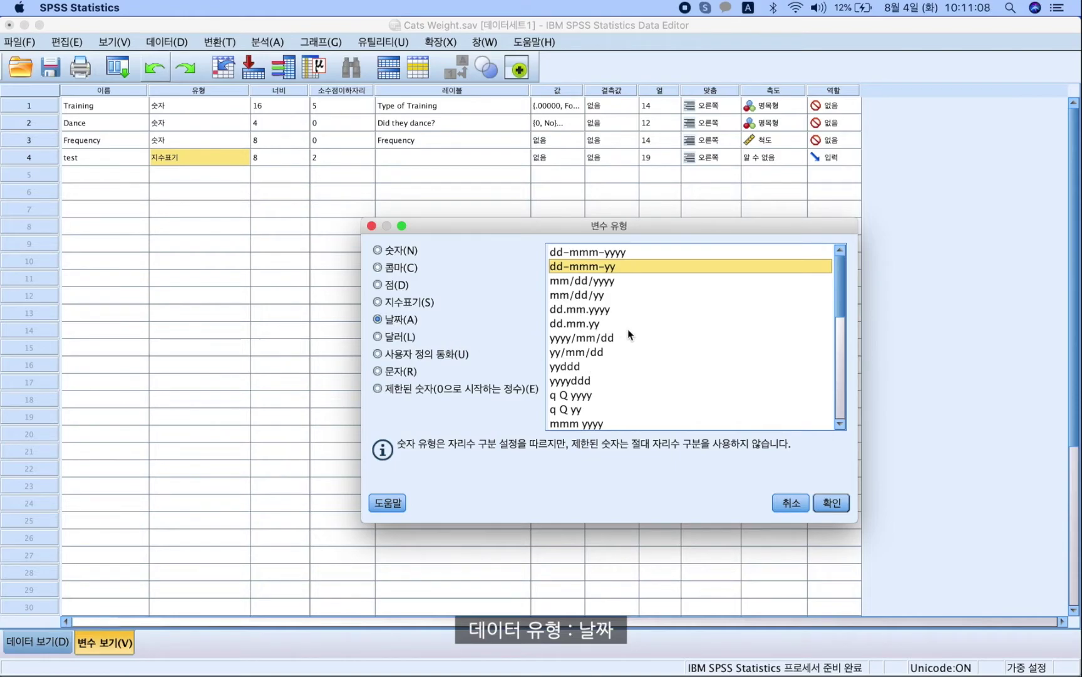
Step: Change the type of test to String (문자) and check how its values are displayed in the data view
left_click(390, 372)
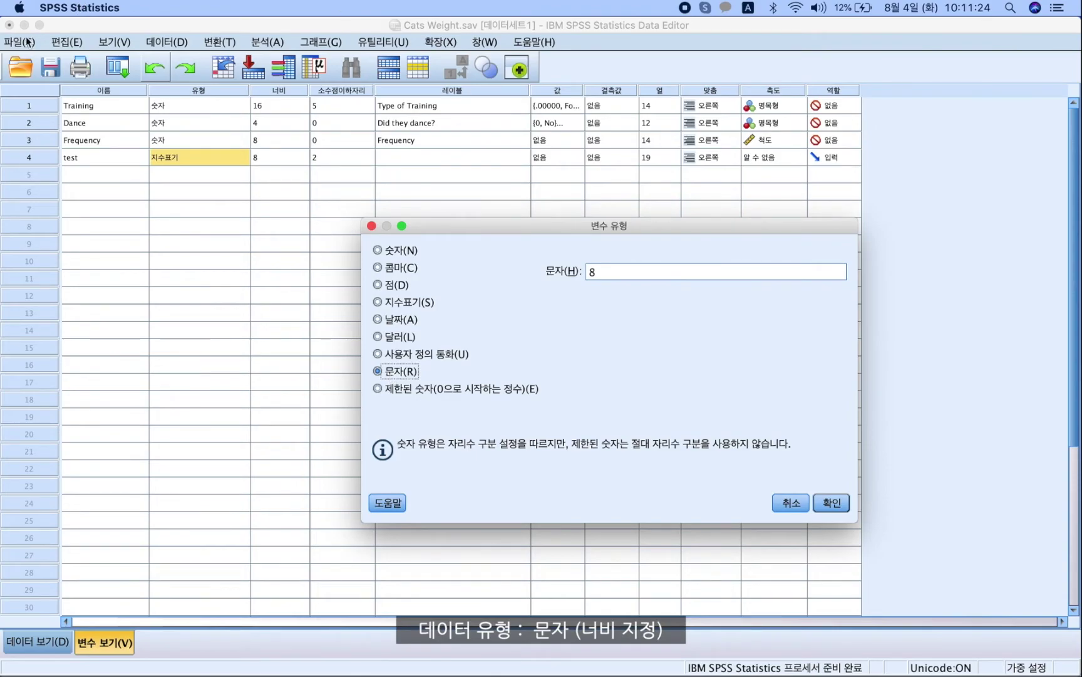
left_click(833, 503)
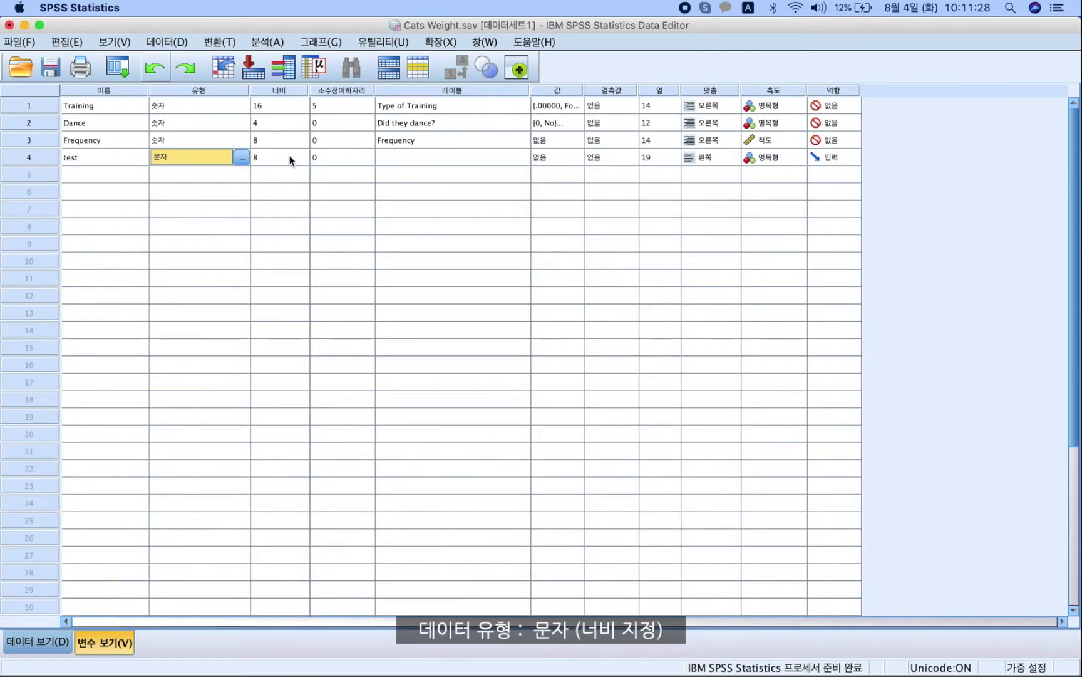
double_click(32, 156)
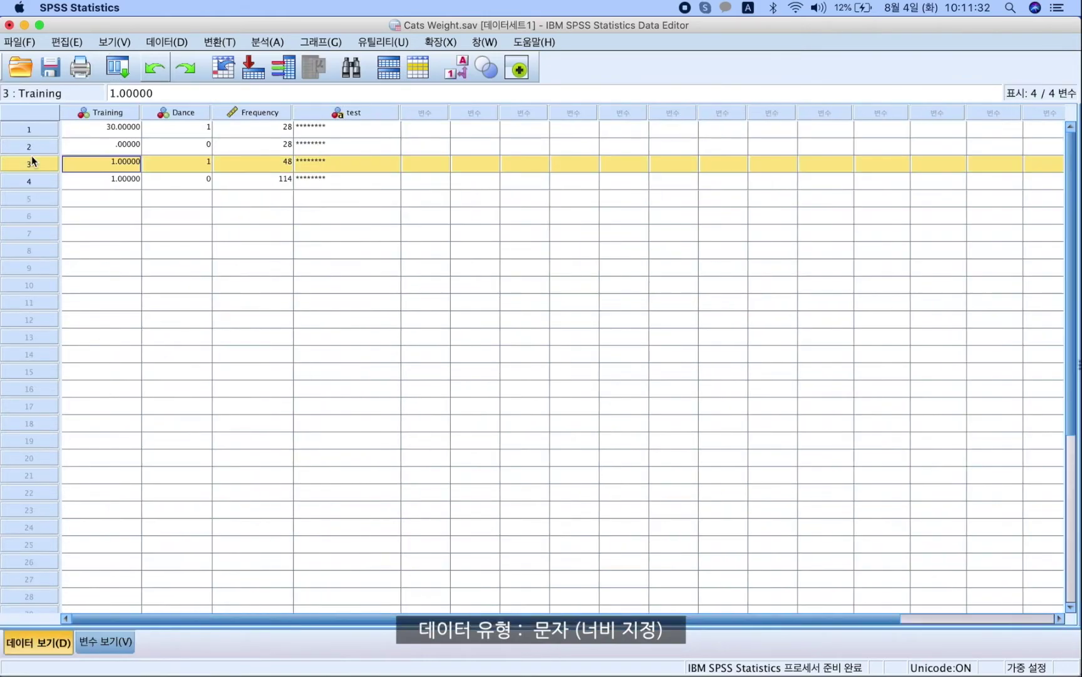
Step: Try to clear the existing values of test in all four cases
left_click(351, 133)
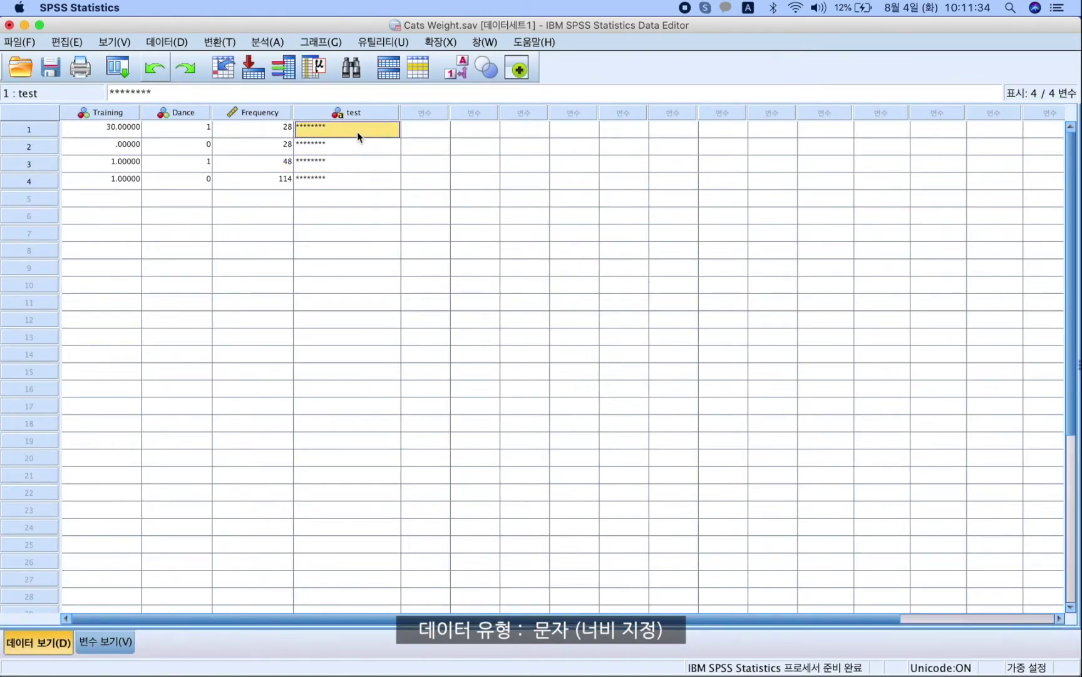
double_click(357, 132)
left_click_drag(358, 130, 265, 138)
left_click(338, 134)
left_click_drag(352, 133, 352, 176)
key("BackSpace")
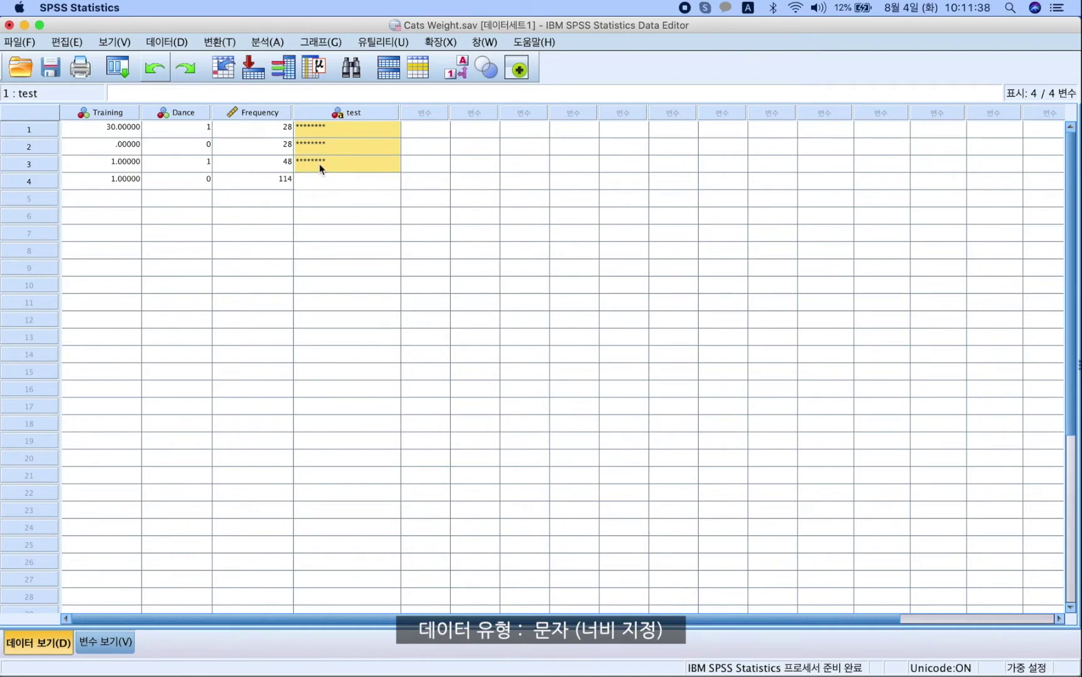
left_click(352, 135)
left_click(350, 177)
Step: Enter a, b, c and d as the first to fourth cases of test
left_click(391, 134)
type("a")
key("Return")
type("b")
key("Return")
type("c")
key("Return")
type("d")
key("Return")
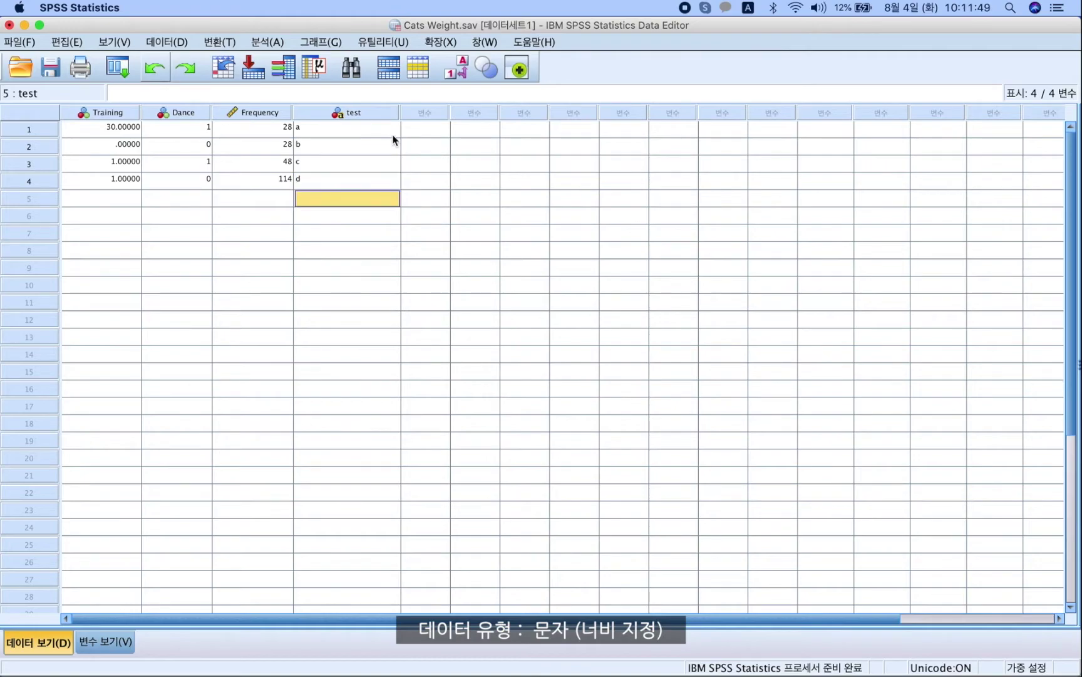
Step: Set the character length of the string variable test to 10 in its variable type settings
left_click(369, 113)
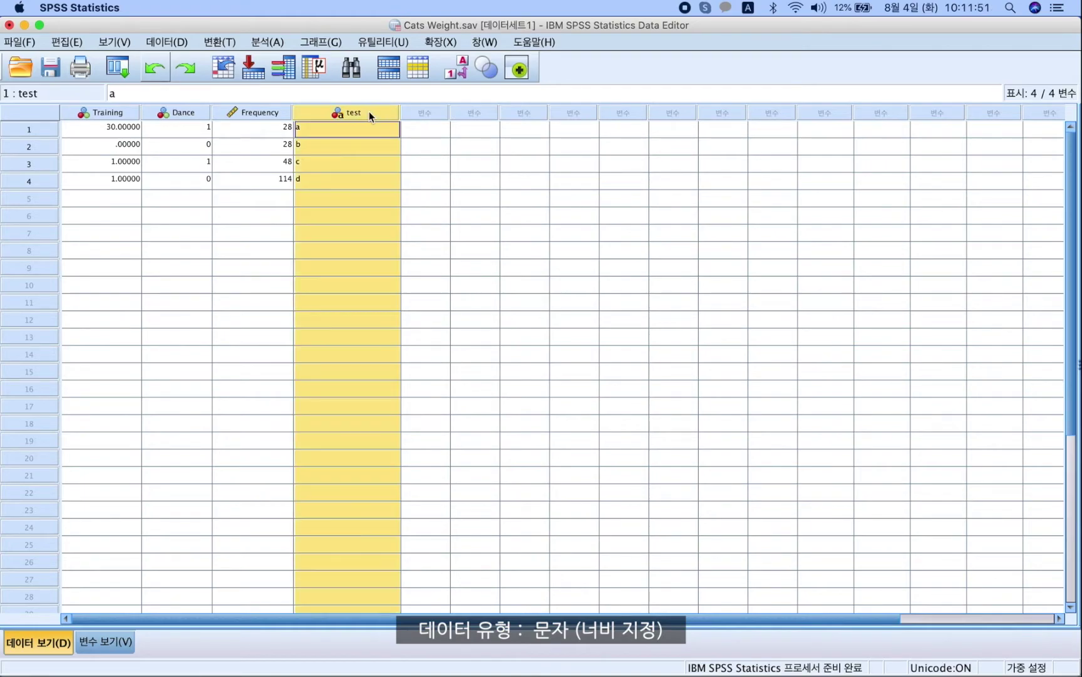
double_click(369, 113)
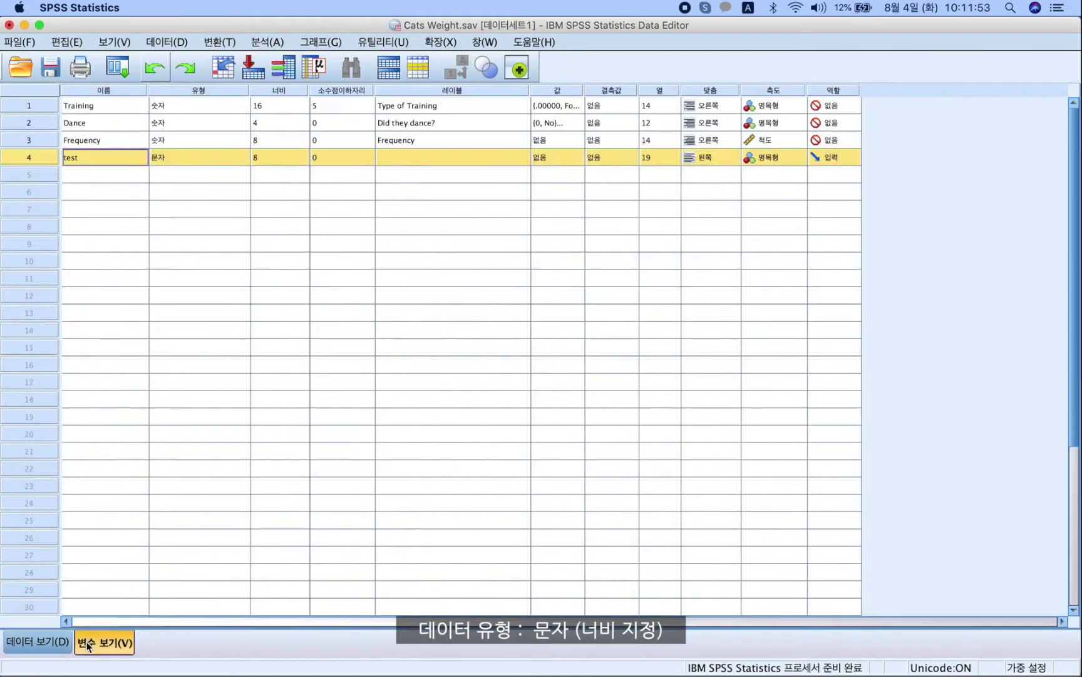
left_click(248, 155)
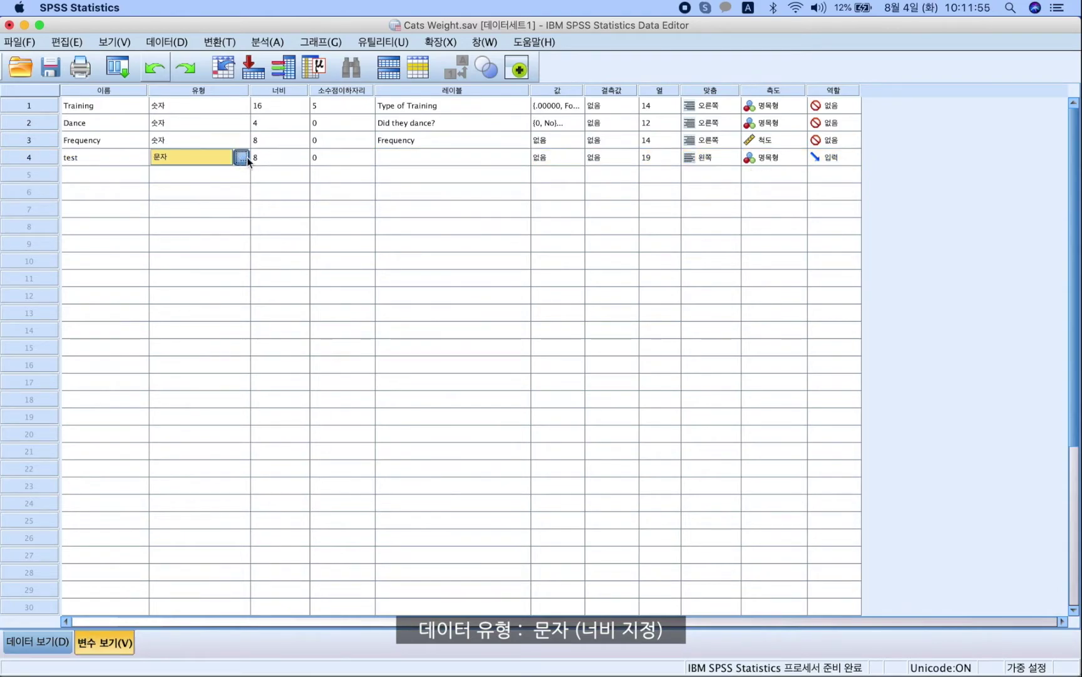
left_click(243, 158)
key("Tab")
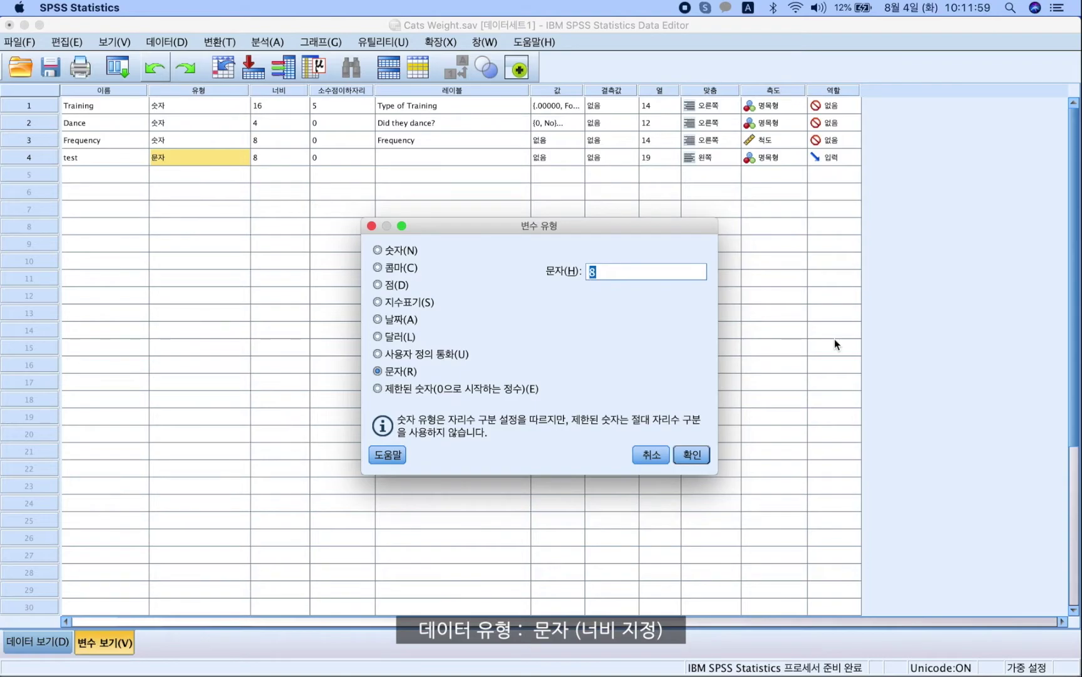
type("0")
type("10")
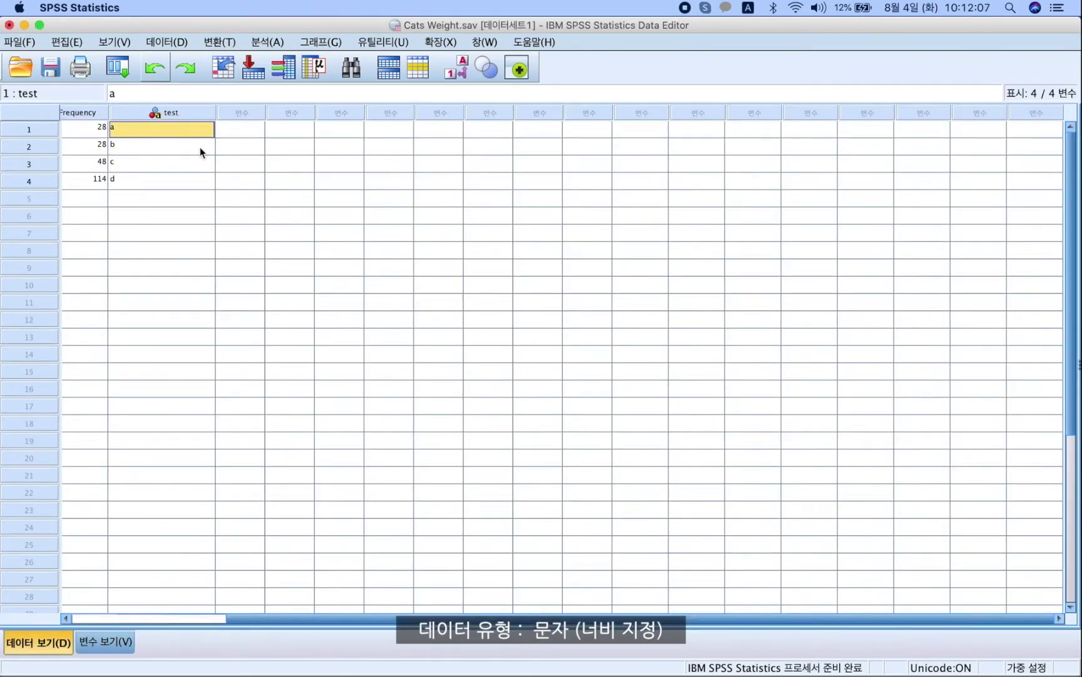
Step: Enter aaaaaaaaaa as the first case of test and a as the second
key("Down")
key("Down")
key("Up")
key("Up")
type("aaaaaaaaaa")
key("Return")
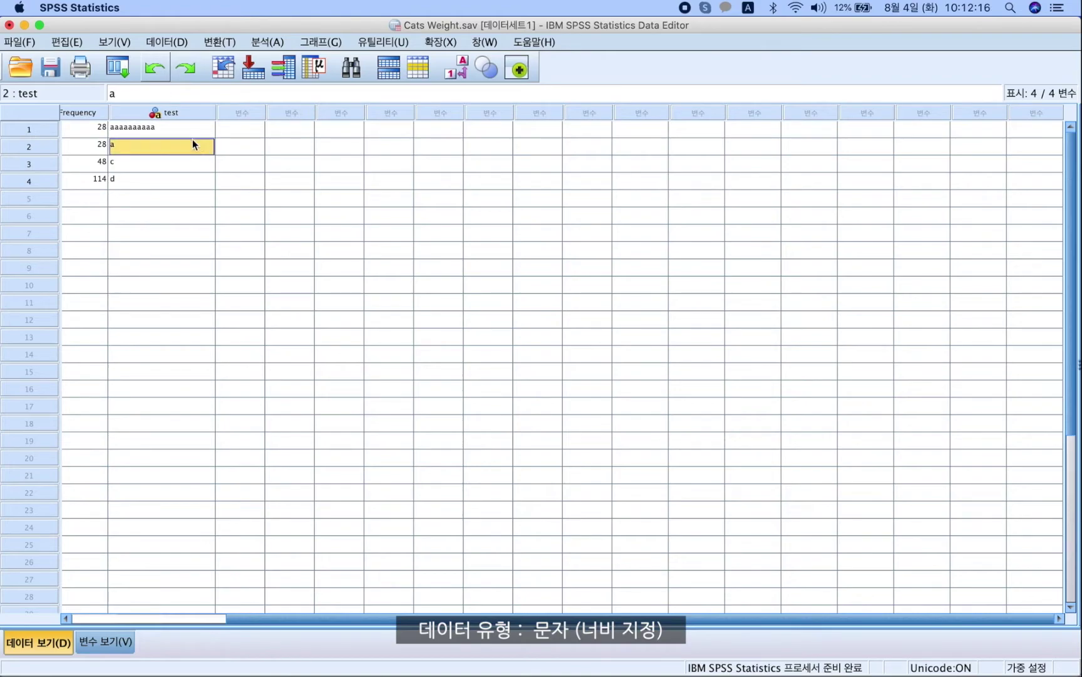
Step: Set the width of test to 14 and check its values in the data view
left_click(195, 133)
double_click(200, 115)
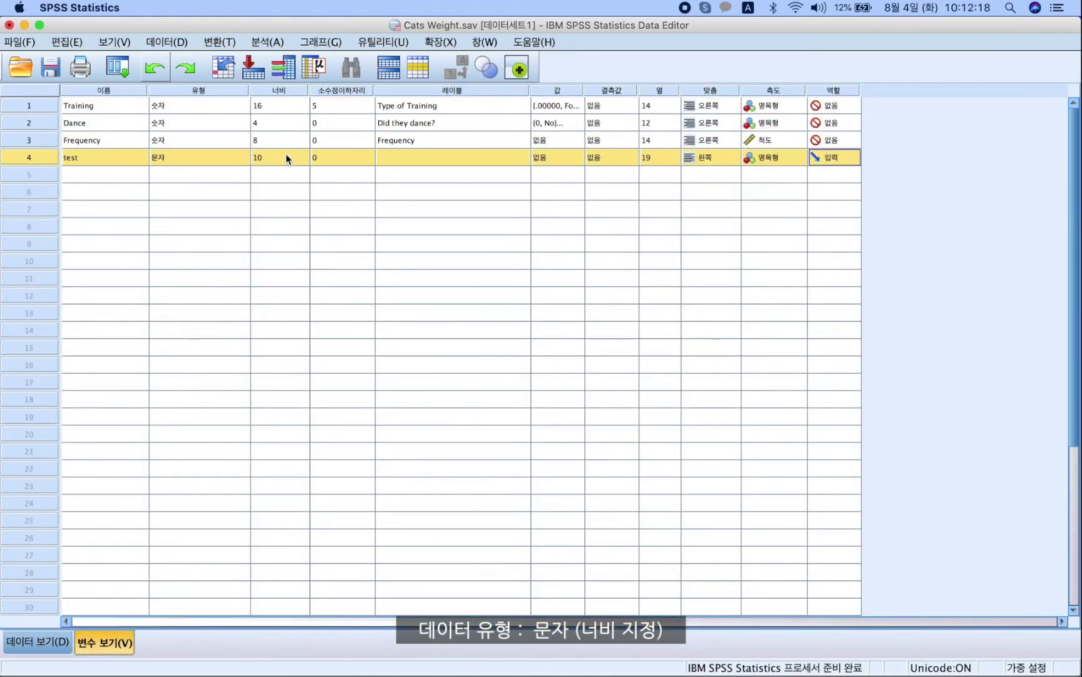
left_click(303, 156)
type("7")
left_click(304, 161)
left_click_drag(304, 153, 305, 153)
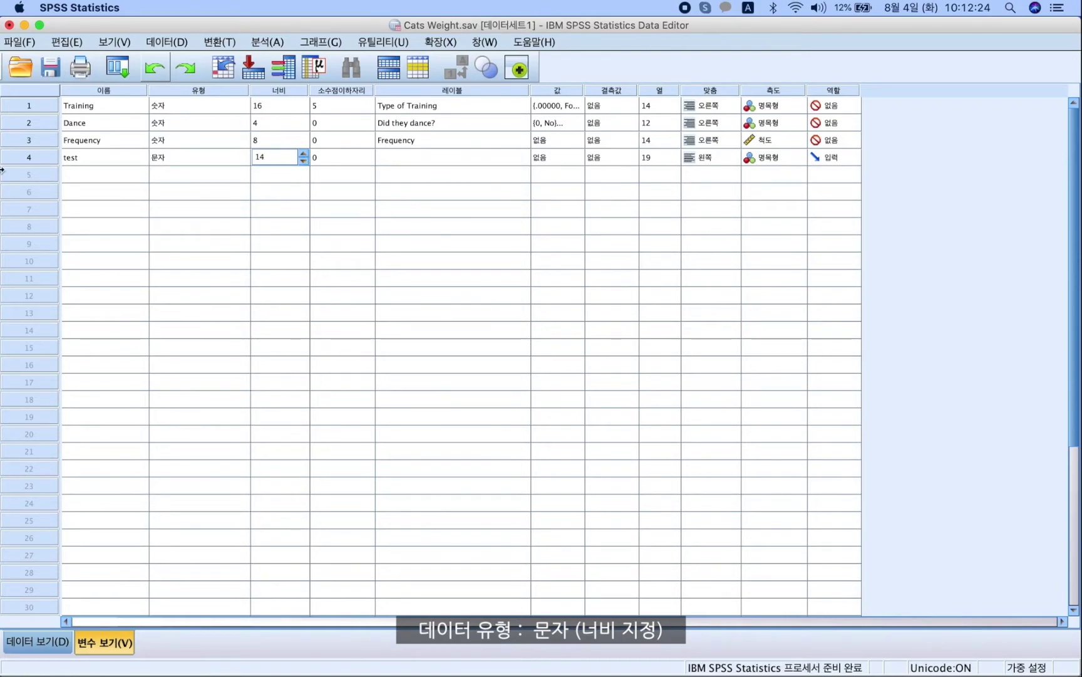
double_click(43, 160)
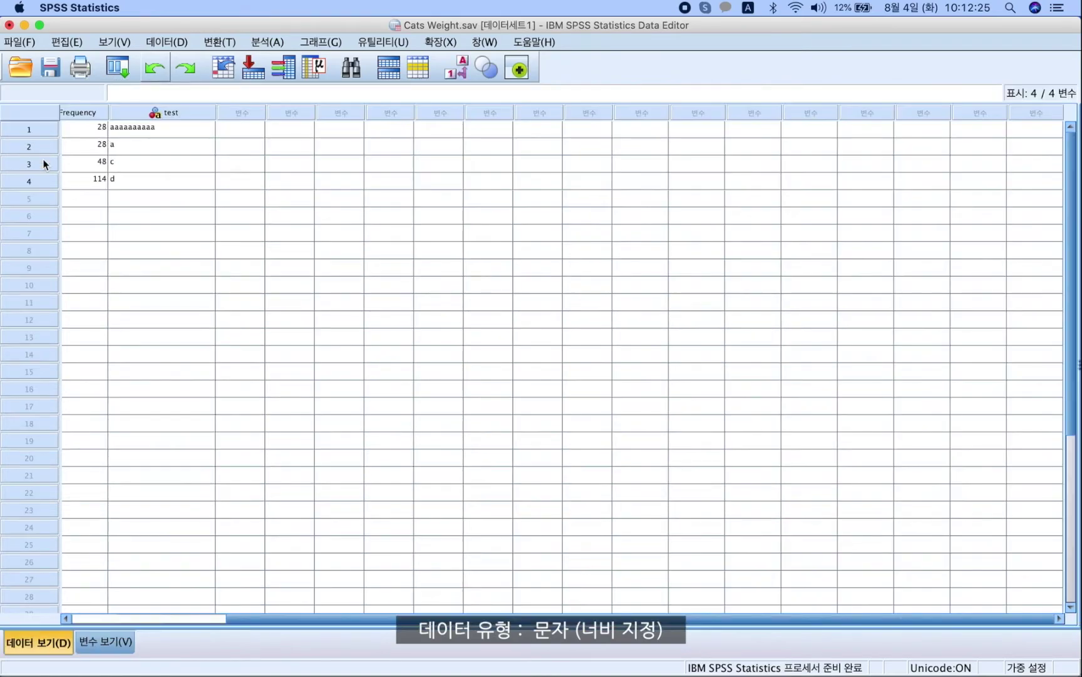
Step: Set the width of test to 3 and check its first value in the data view
double_click(145, 116)
left_click(269, 141)
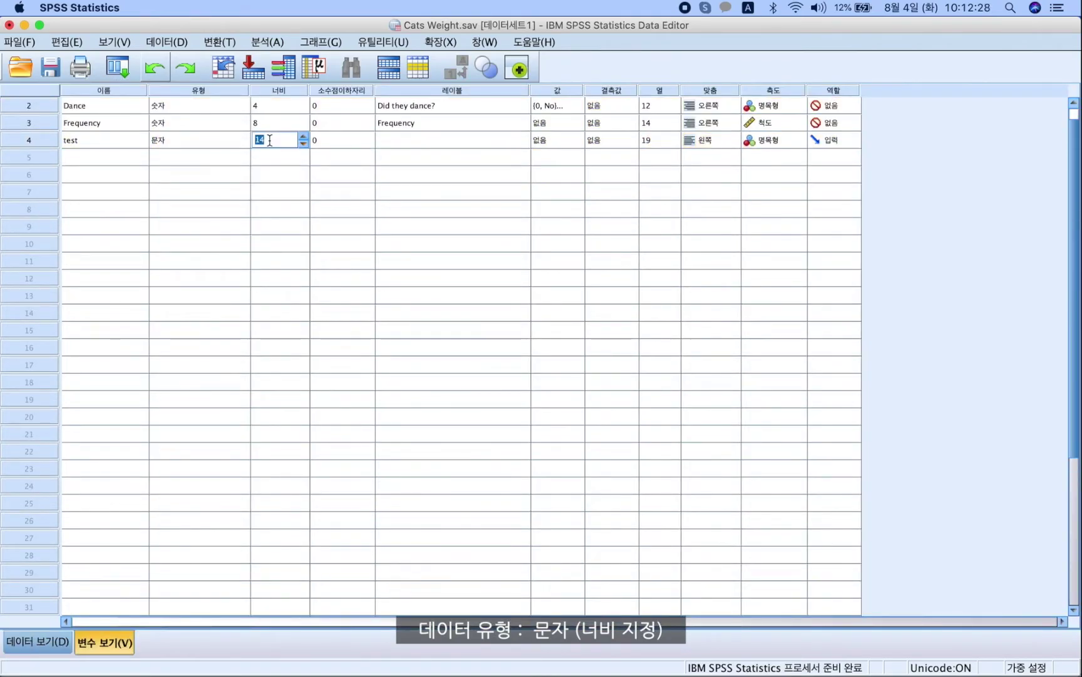
type("3")
key("Tab")
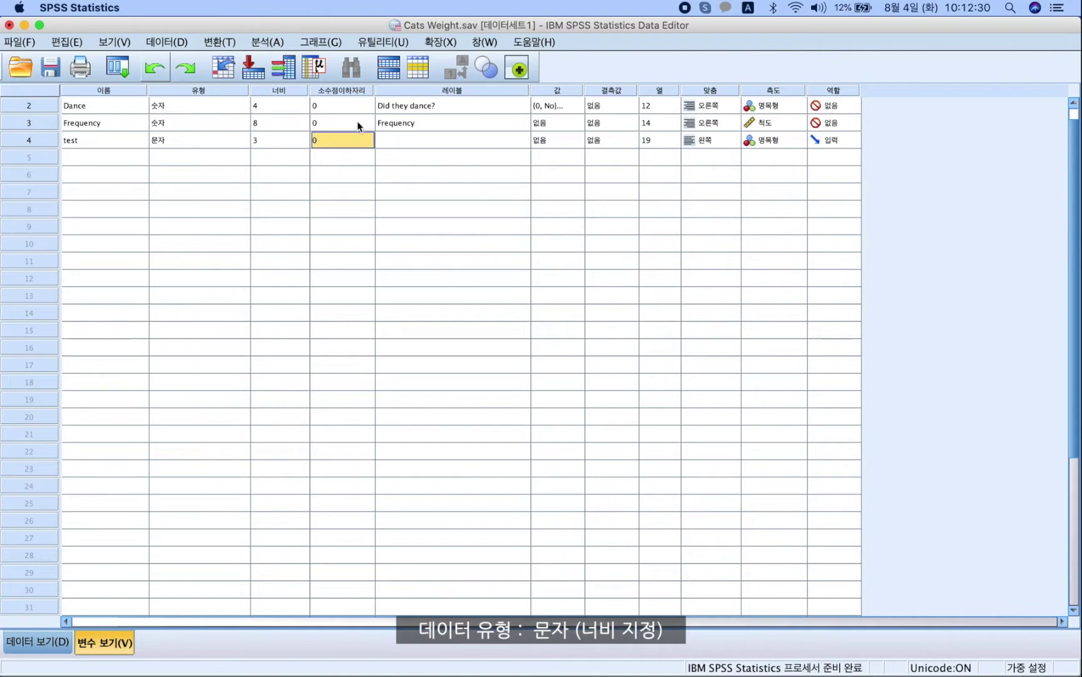
double_click(29, 138)
left_click(118, 140)
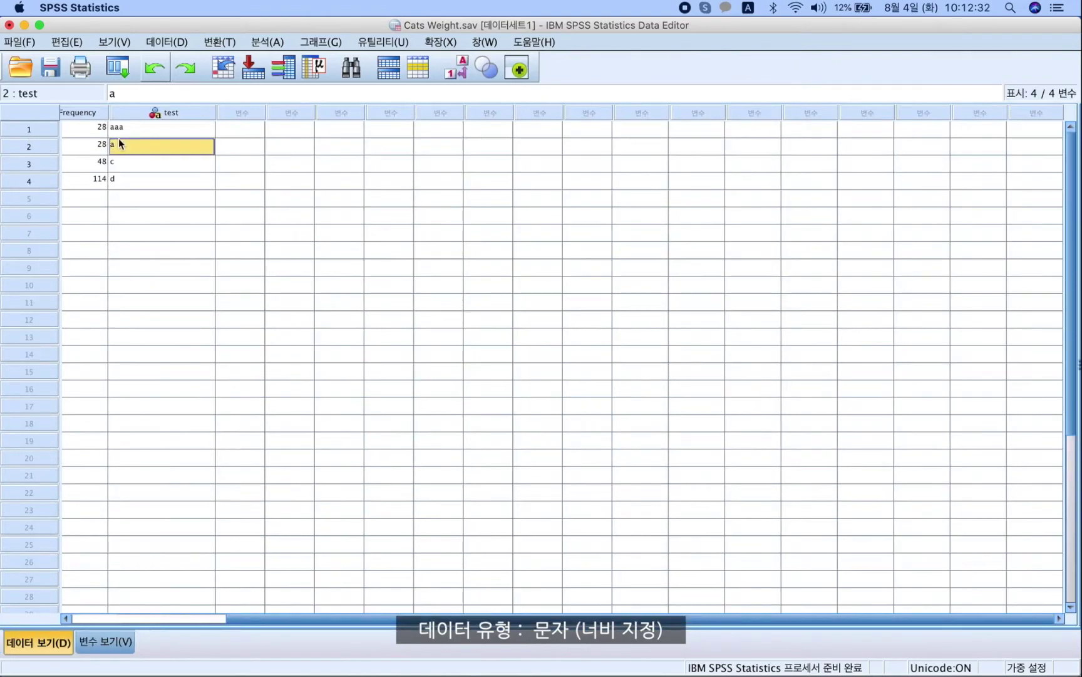
key("Up")
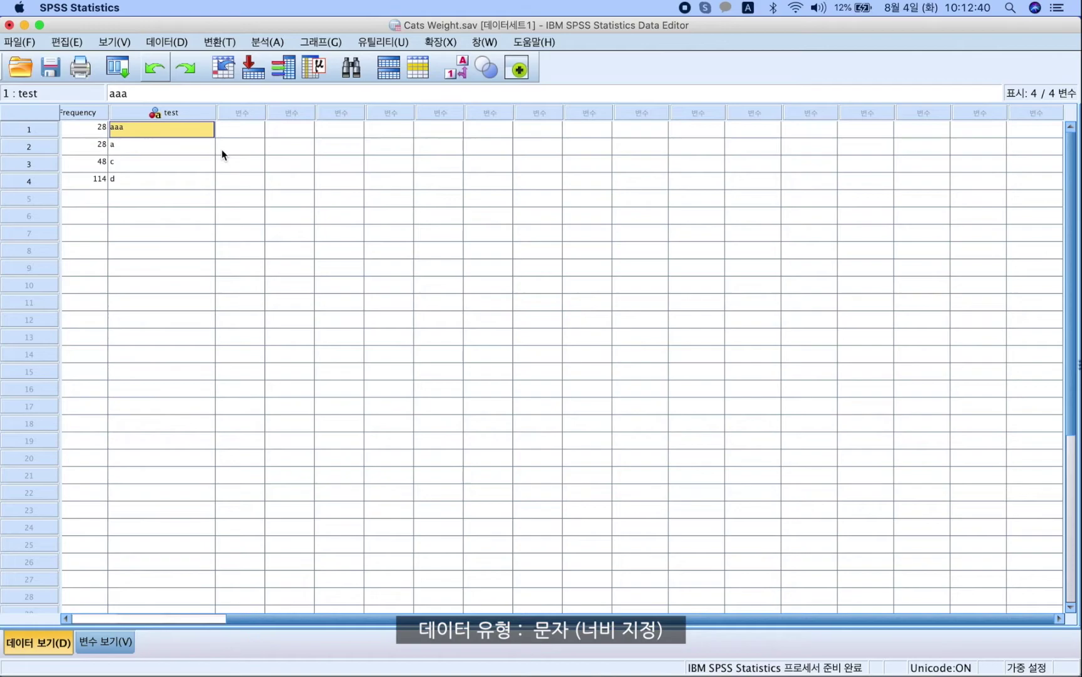
Step: Set the width of test to 15 and raise it to 25
double_click(186, 111)
scroll(300, 183, "up", 2)
left_click(291, 161)
double_click(285, 160)
type("15")
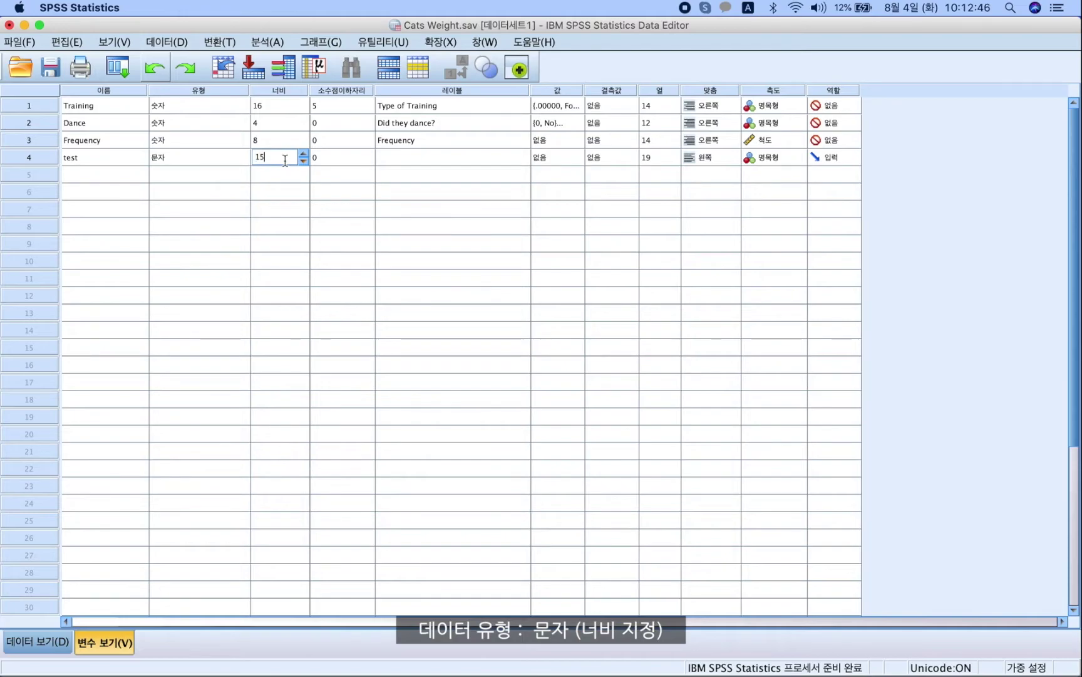
key("Tab")
double_click(285, 161)
type("25")
key("Tab")
double_click(286, 161)
Step: Set the width of Dance to 8 and the width of Training to 20
double_click(278, 124)
type("8")
key("Tab")
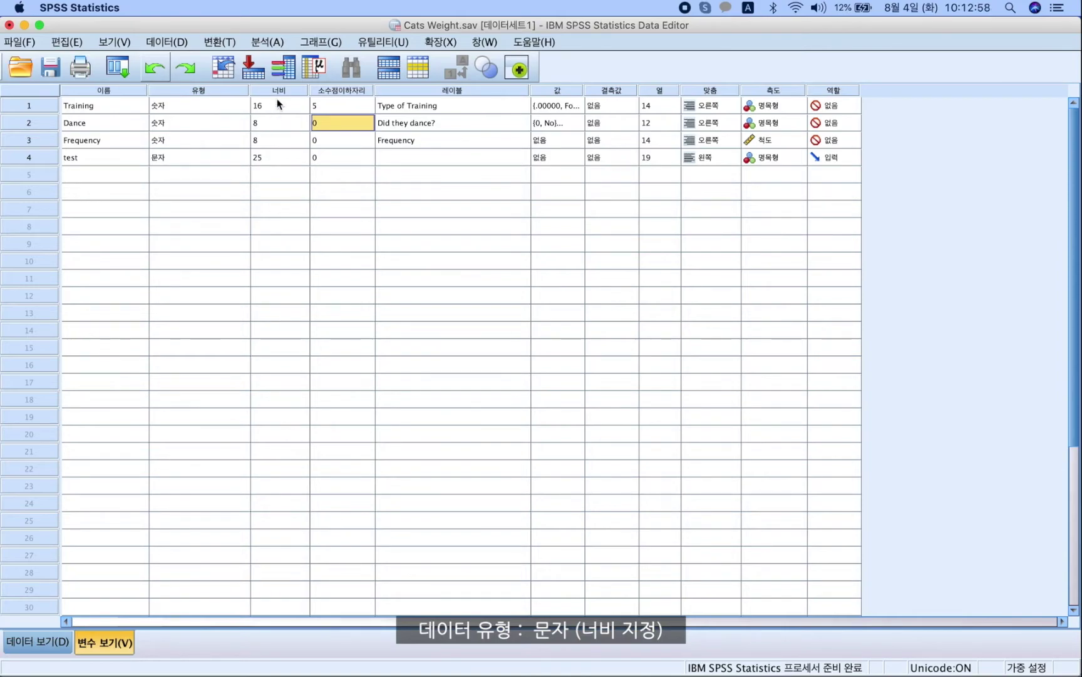
double_click(281, 105)
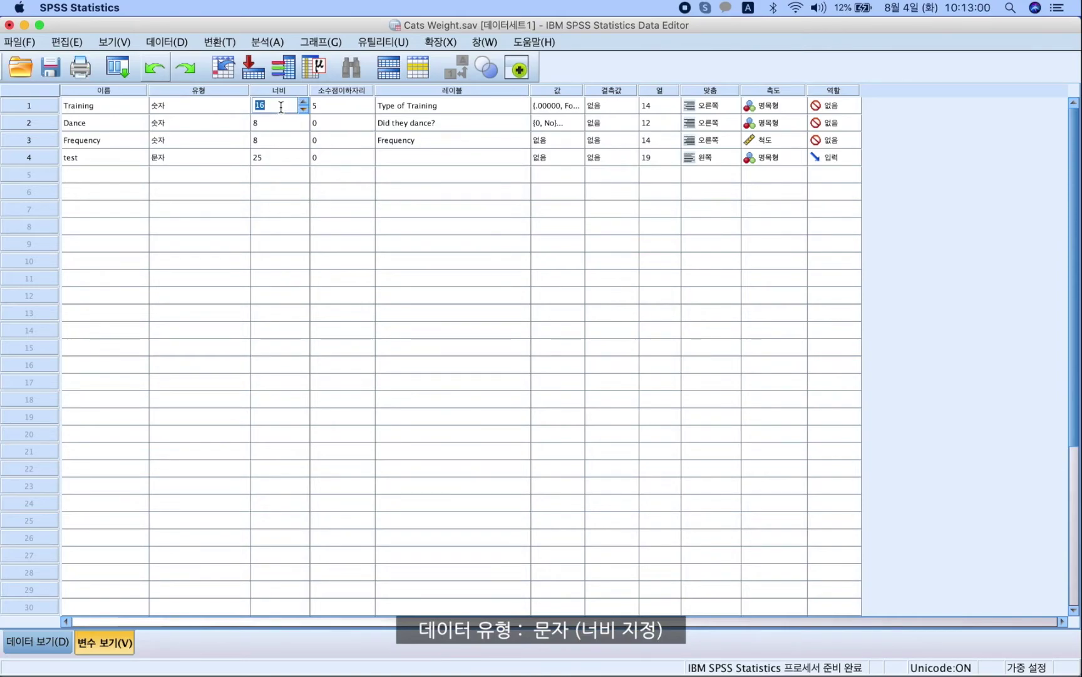
type("20")
key("Tab")
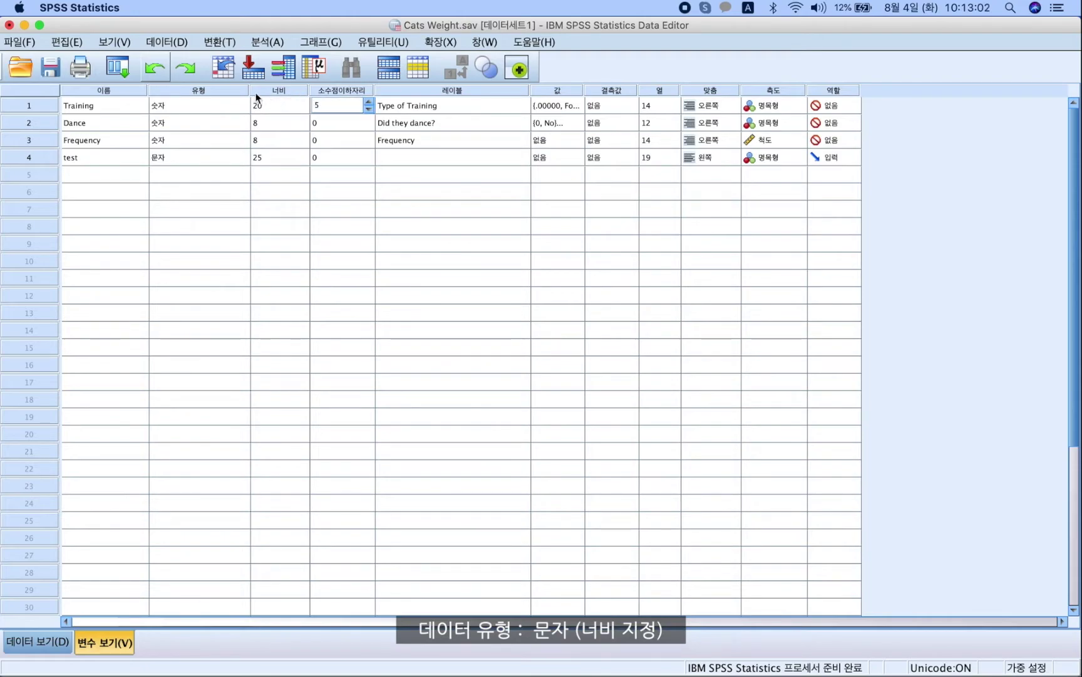
Step: Check the Training values in the data view and return to the variable's definition
double_click(27, 105)
left_click(156, 146)
left_click(138, 163)
left_click(121, 128)
left_click(122, 112)
double_click(121, 116)
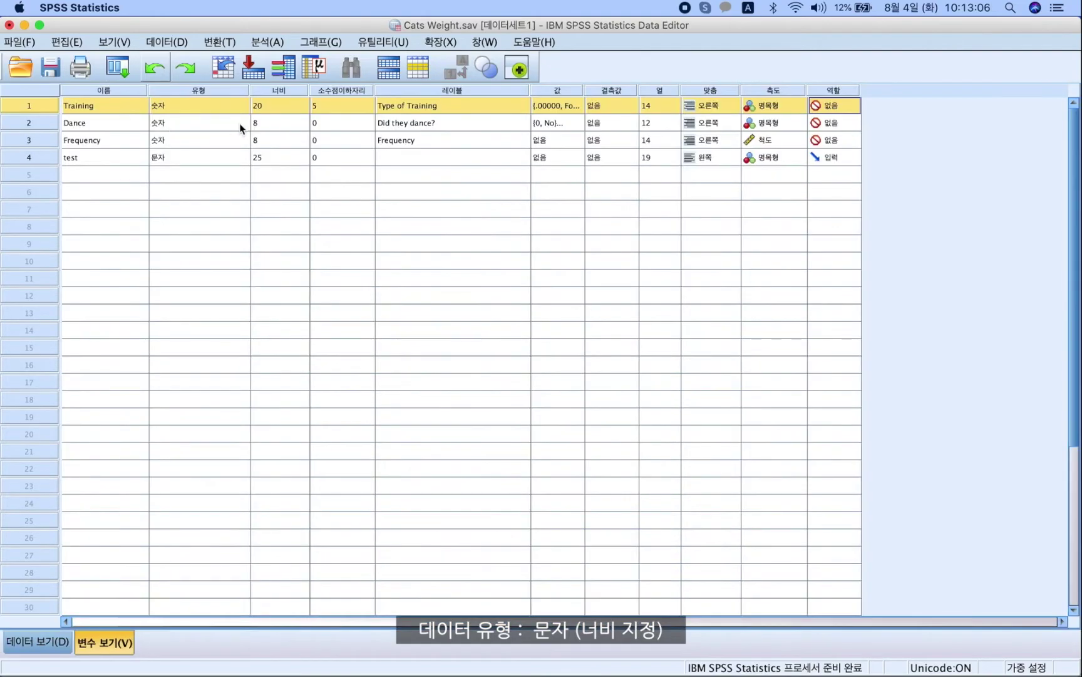
Step: Reduce the decimals of Training to 0
double_click(369, 109)
left_click(371, 111)
left_click(371, 111)
left_click(371, 111)
left_click(231, 118)
left_click(216, 105)
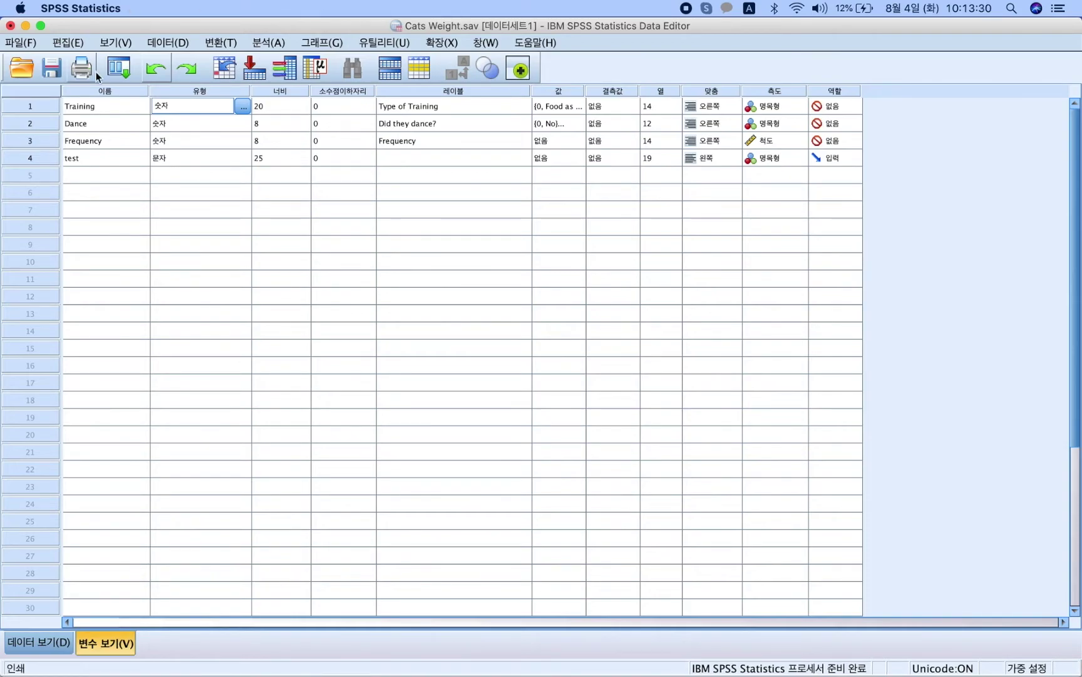
left_click(297, 160)
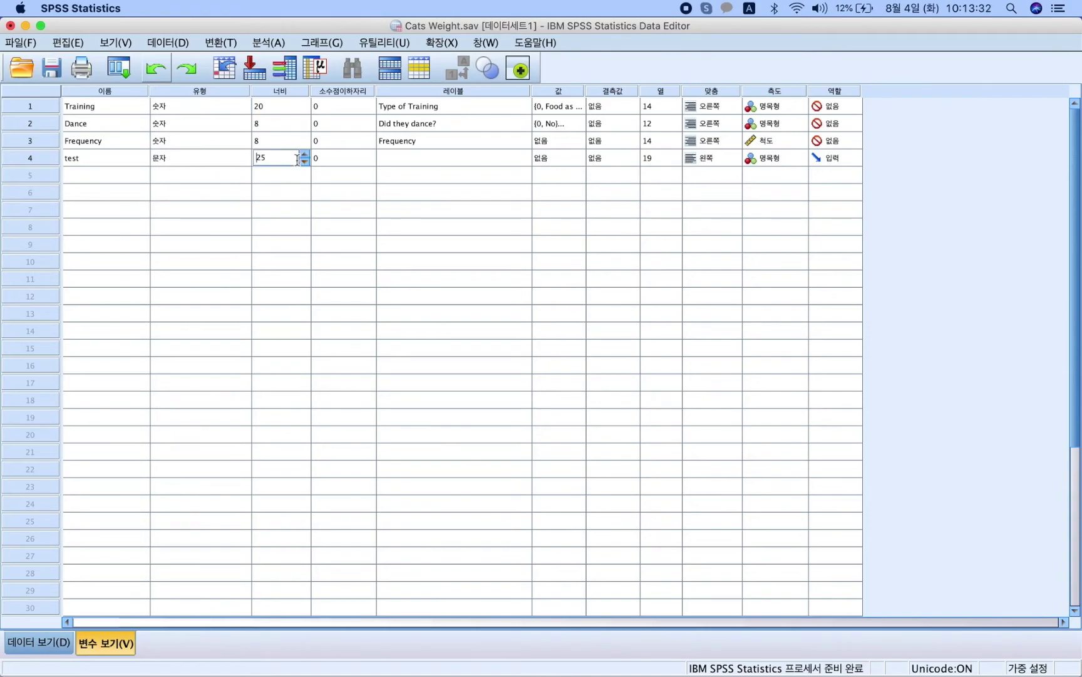
left_click(332, 161)
left_click(370, 144)
left_click(369, 160)
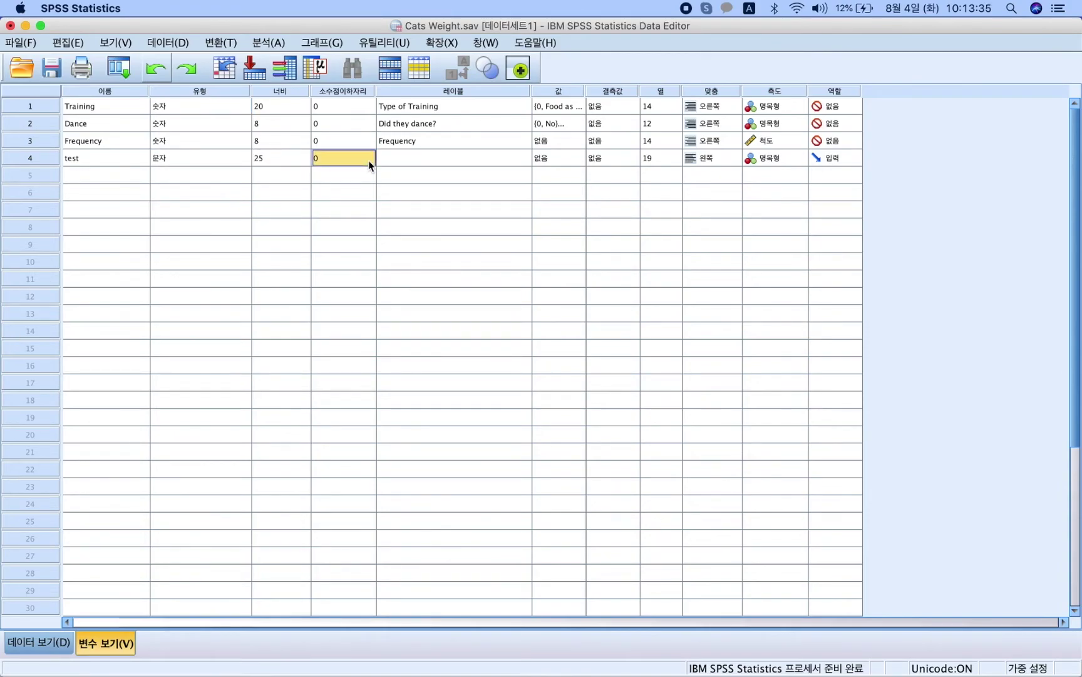
left_click(230, 145)
left_click(332, 145)
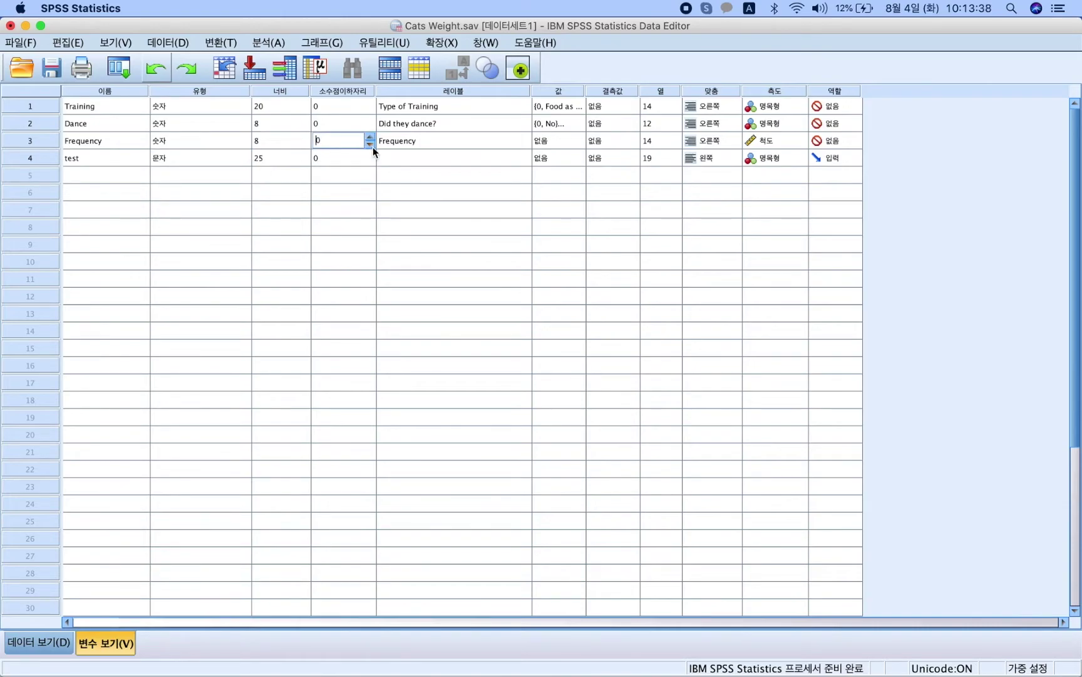
Step: Set the decimals of Frequency, Dance and Training to 2
left_click(372, 137)
left_click(372, 137)
left_click(352, 123)
left_click(369, 119)
left_click(370, 119)
left_click(336, 109)
left_click(369, 104)
left_click(369, 104)
Step: Check the test column in the data view and return to the variable's decimals setting
left_click(341, 146)
left_click(337, 158)
double_click(51, 158)
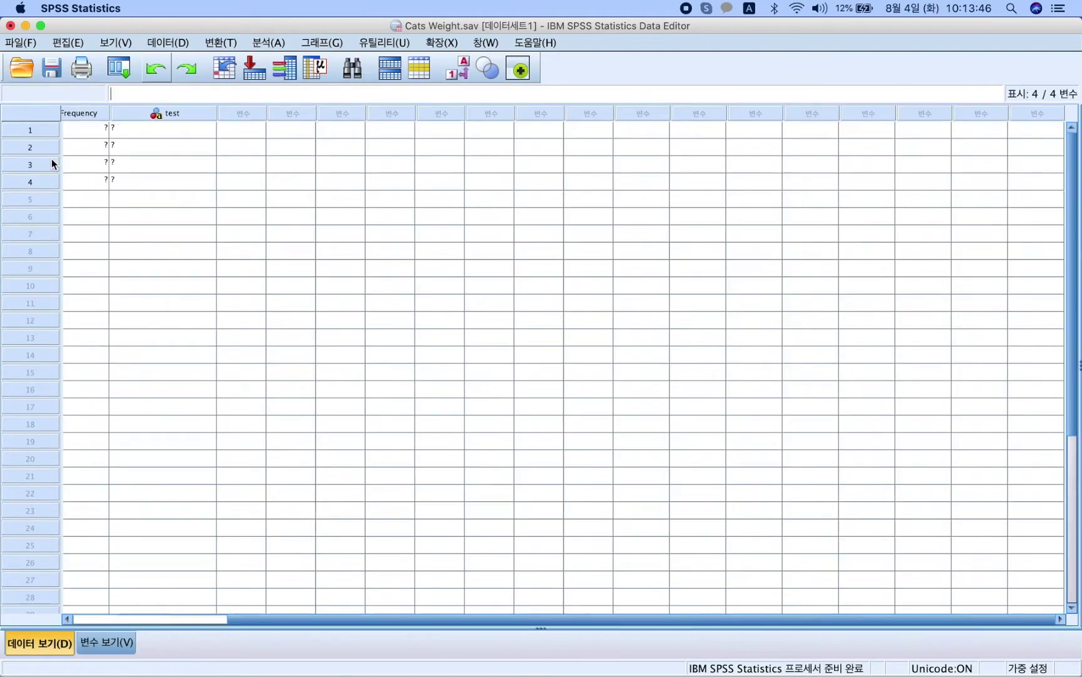
double_click(170, 118)
scroll(212, 148, "up", 2)
left_click(321, 164)
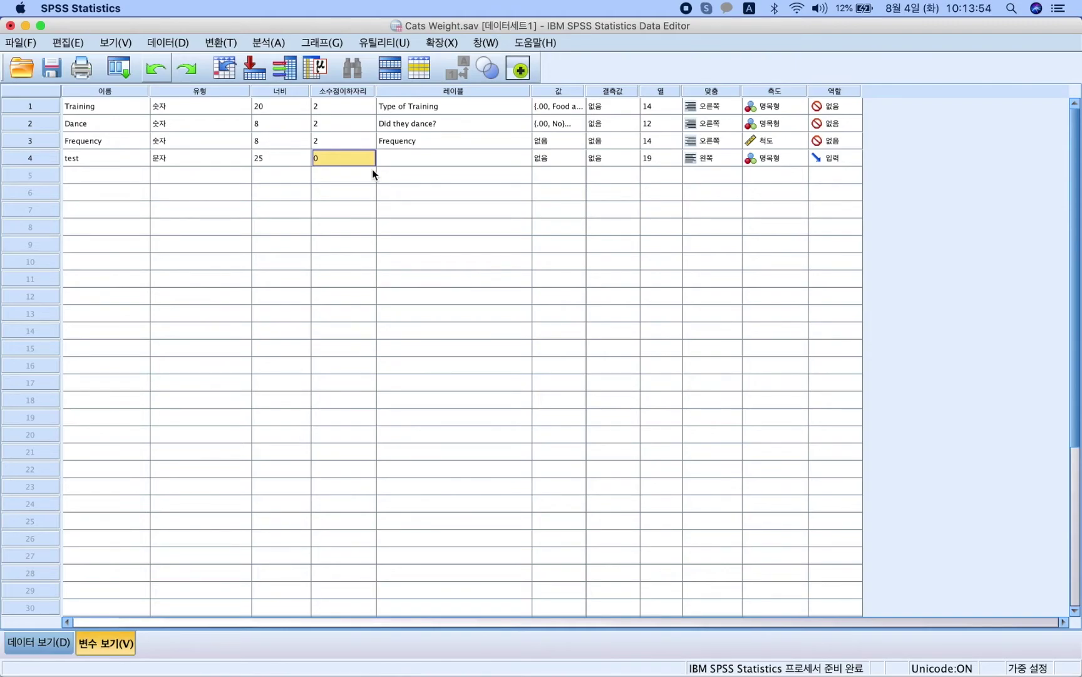
Step: Compare the name of the Training variable with its label, passing through its type, width and decimals
left_click(405, 158)
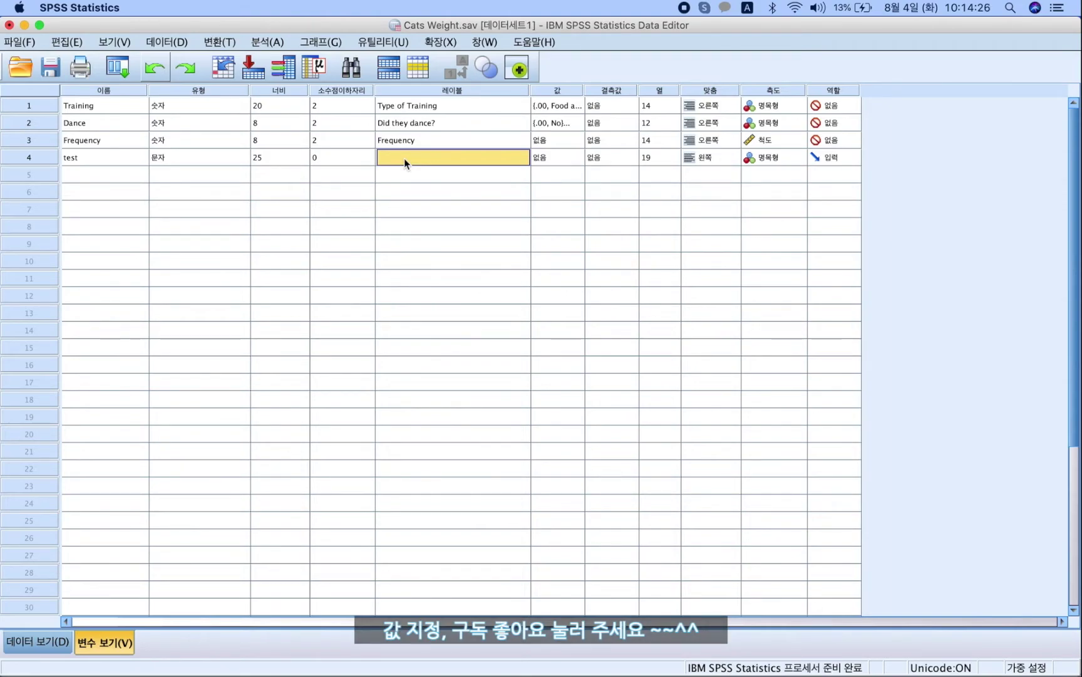
key("Up")
key("Up")
key("Up")
key("Left")
key("Left")
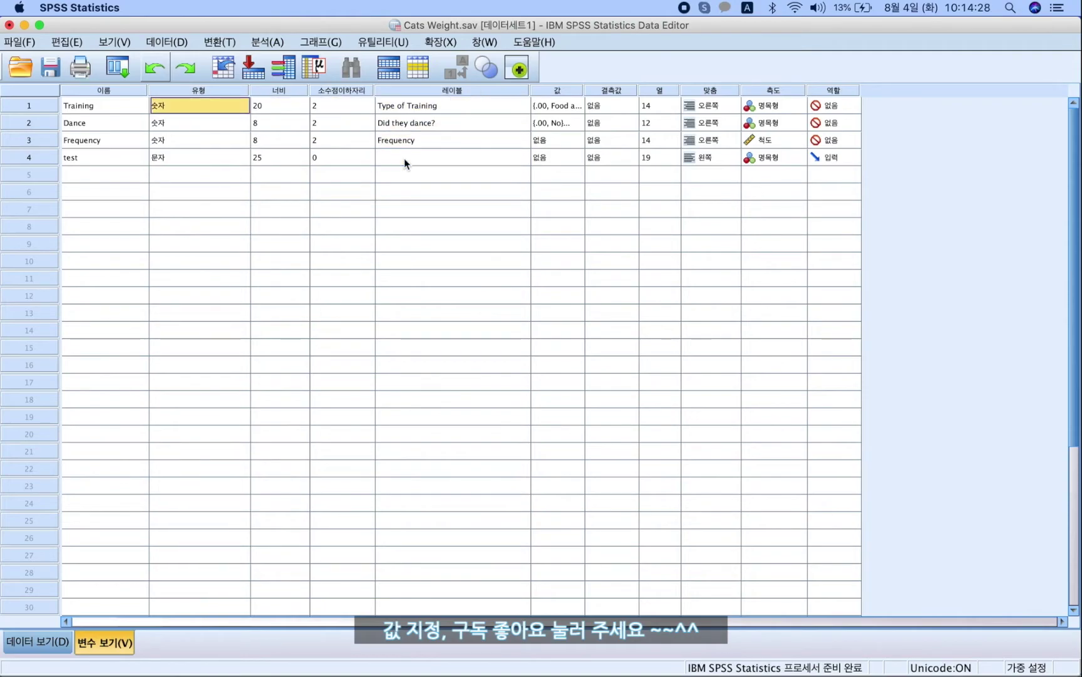
key("Left")
key("Left")
key("Right")
key("Right")
key("Right")
key("Right")
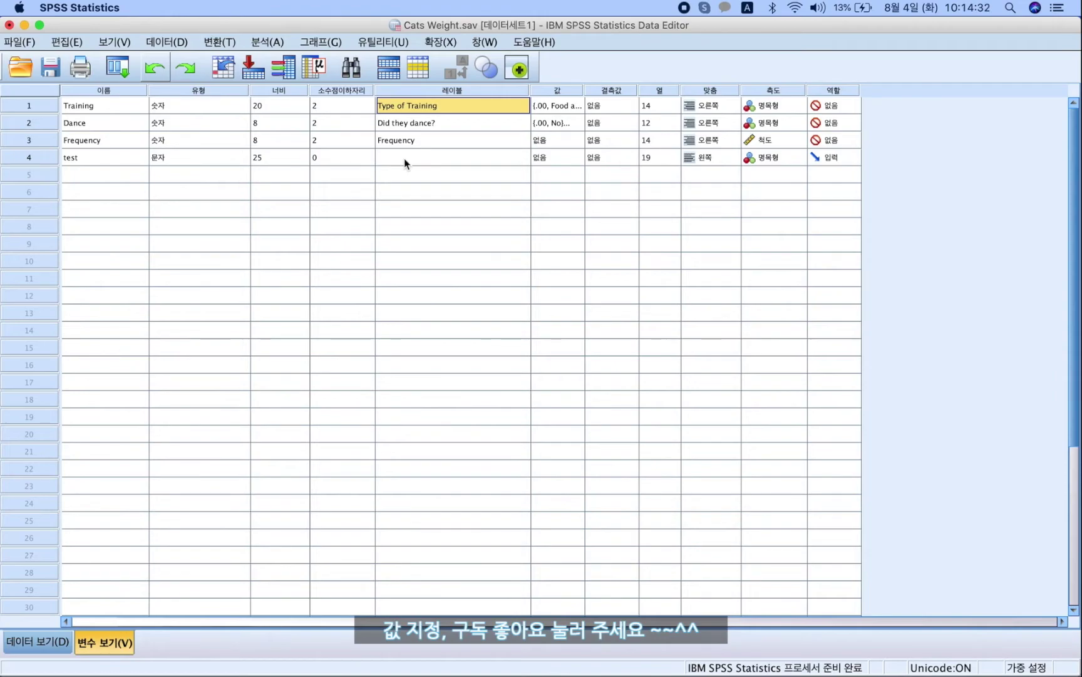
Step: Compare the name of the Dance variable with its label
key("Down")
key("Left")
key("Left")
key("Left")
key("Left")
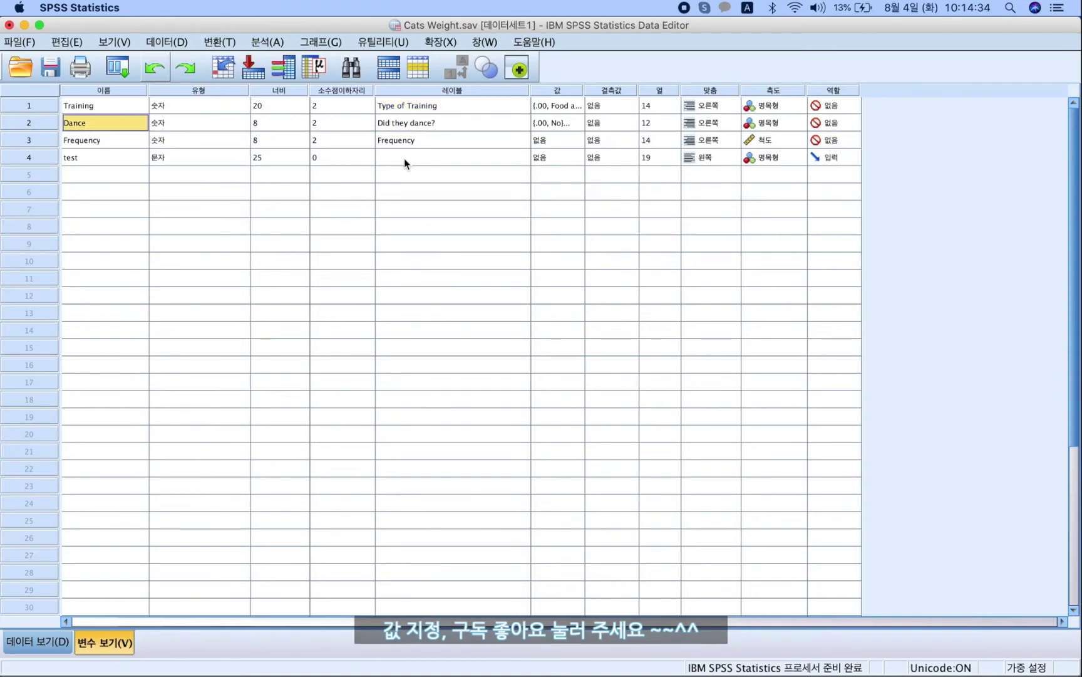
key("Right")
key("Right")
key("Right")
key("Right")
Step: Compare the labels of the Dance and Frequency variables with each other
key("Down")
key("Up")
key("Down")
key("Up")
key("Down")
key("Up")
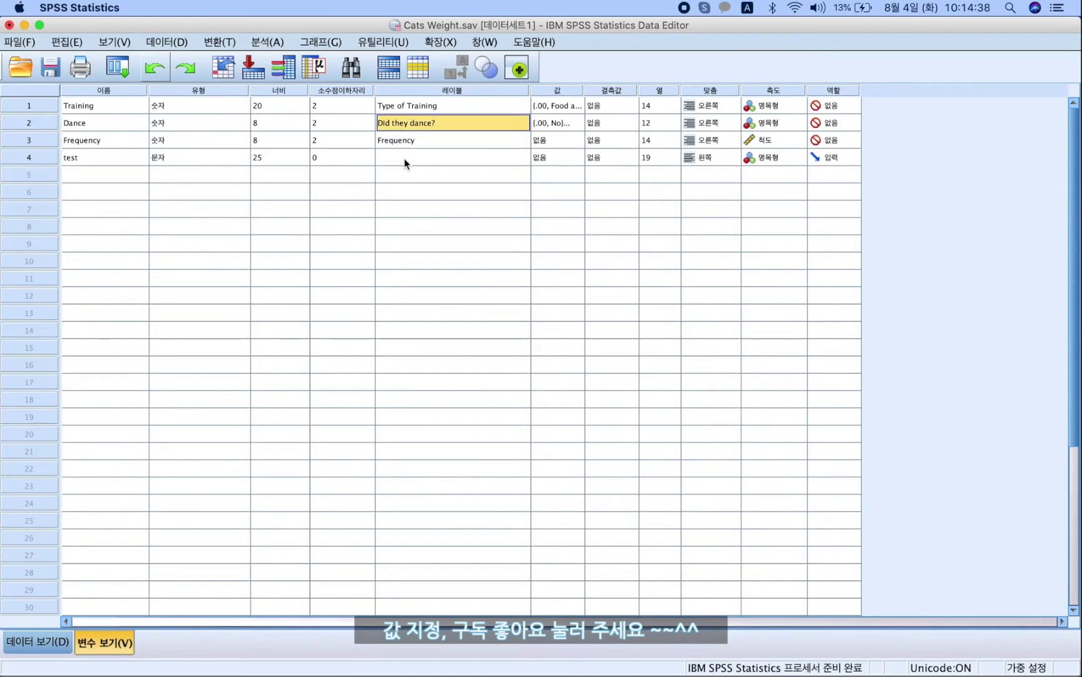
key("Down")
key("Up")
key("Down")
key("Up")
key("Down")
key("Up")
key("Down")
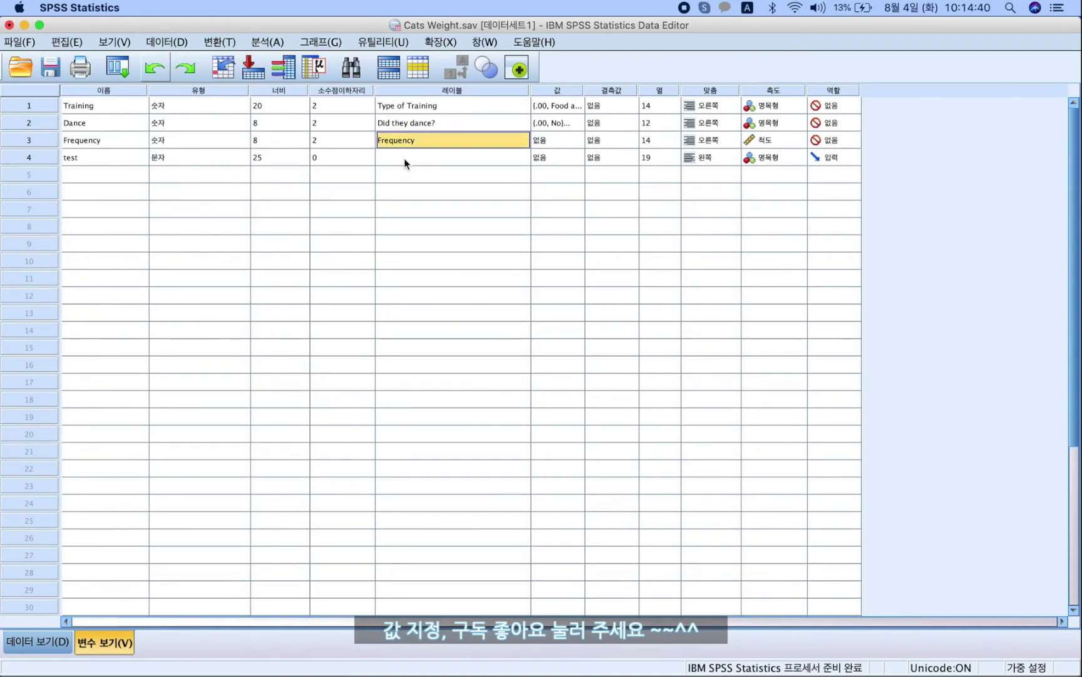
key("Up")
key("Down")
Step: Compare the name of the Frequency variable with its label
key("Left")
key("Left")
key("Left")
key("Left")
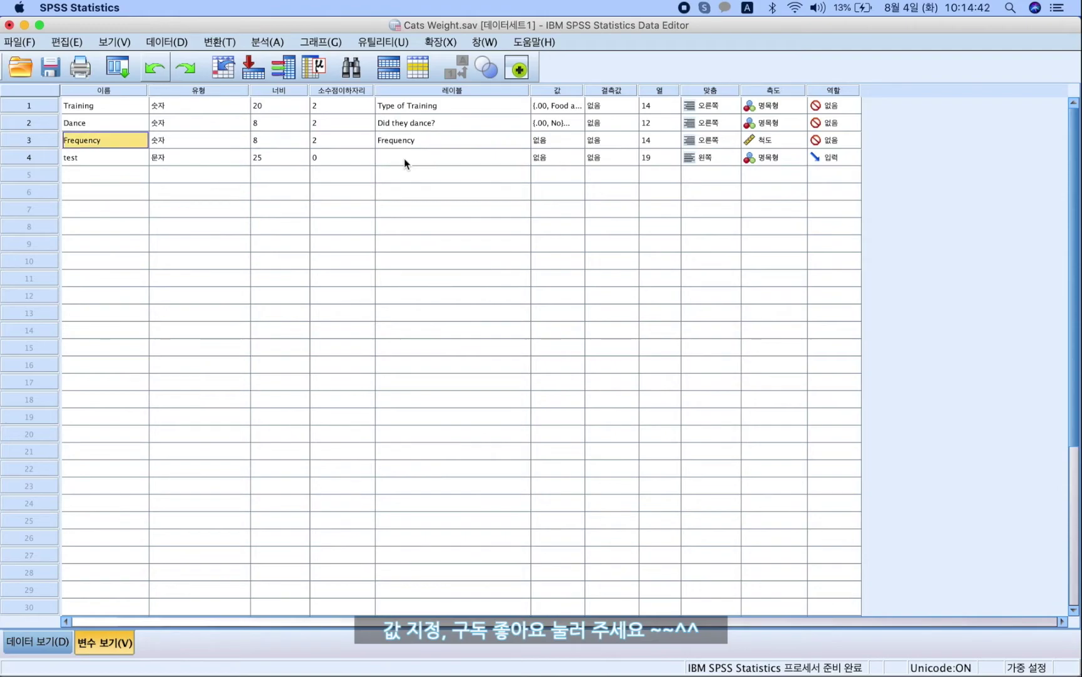
key("Right")
key("Right")
key("Right")
key("Right")
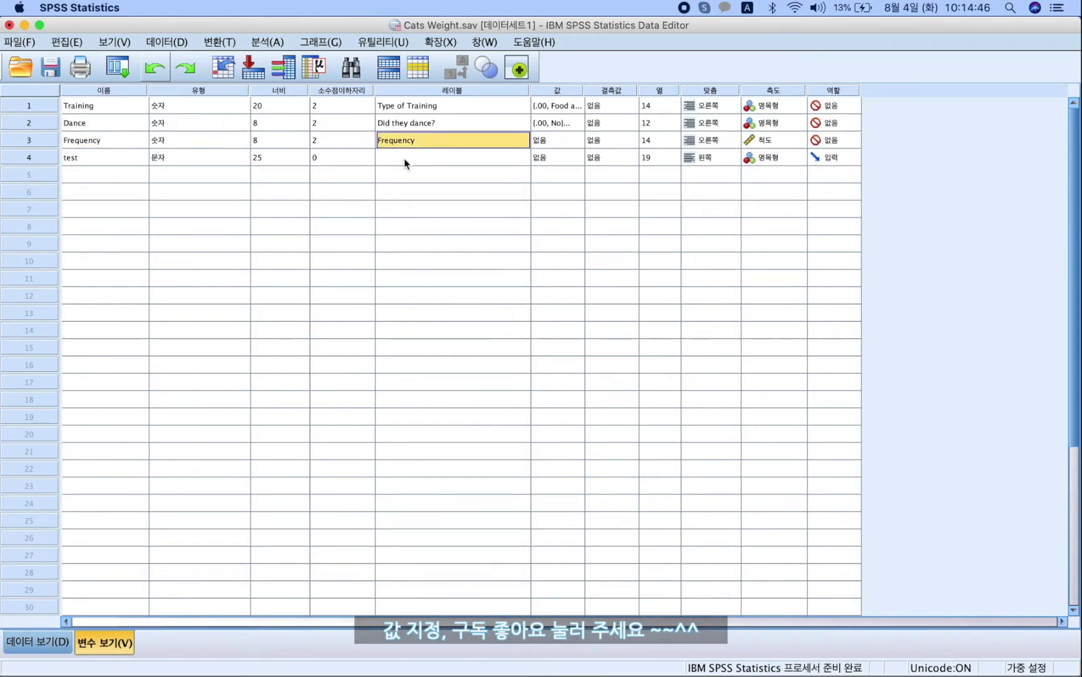
Step: Widen the Values column and open Training's value labels to examine the entries for 0 and 1
key("Right")
key("Left")
key("Right")
key("Up")
key("Up")
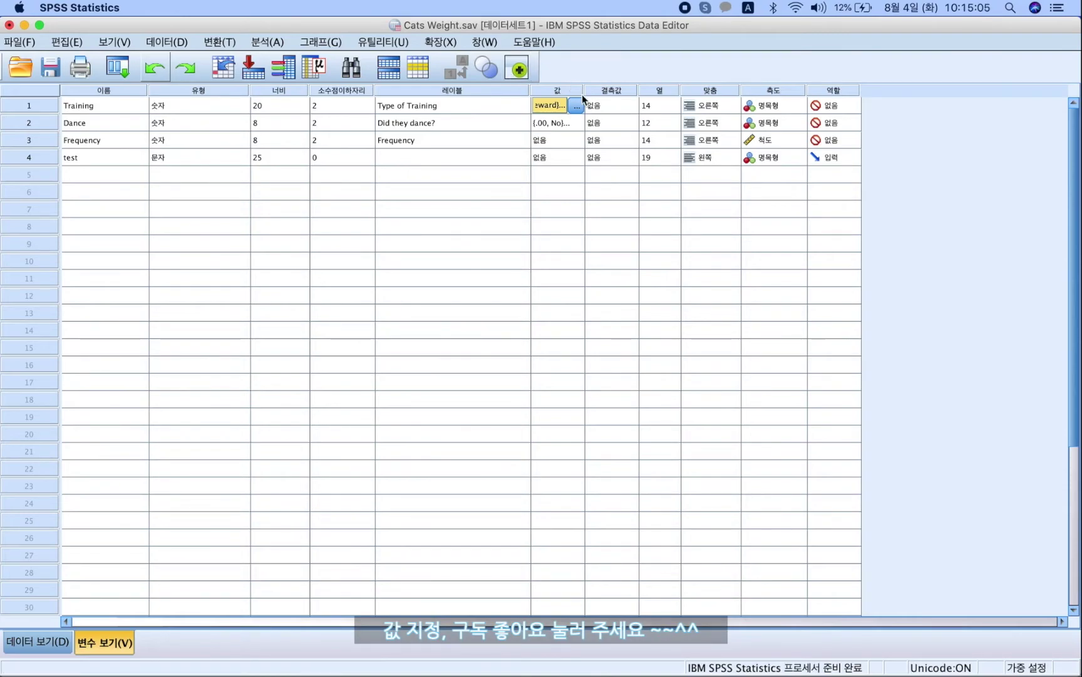
left_click_drag(582, 94, 632, 94)
left_click(625, 105)
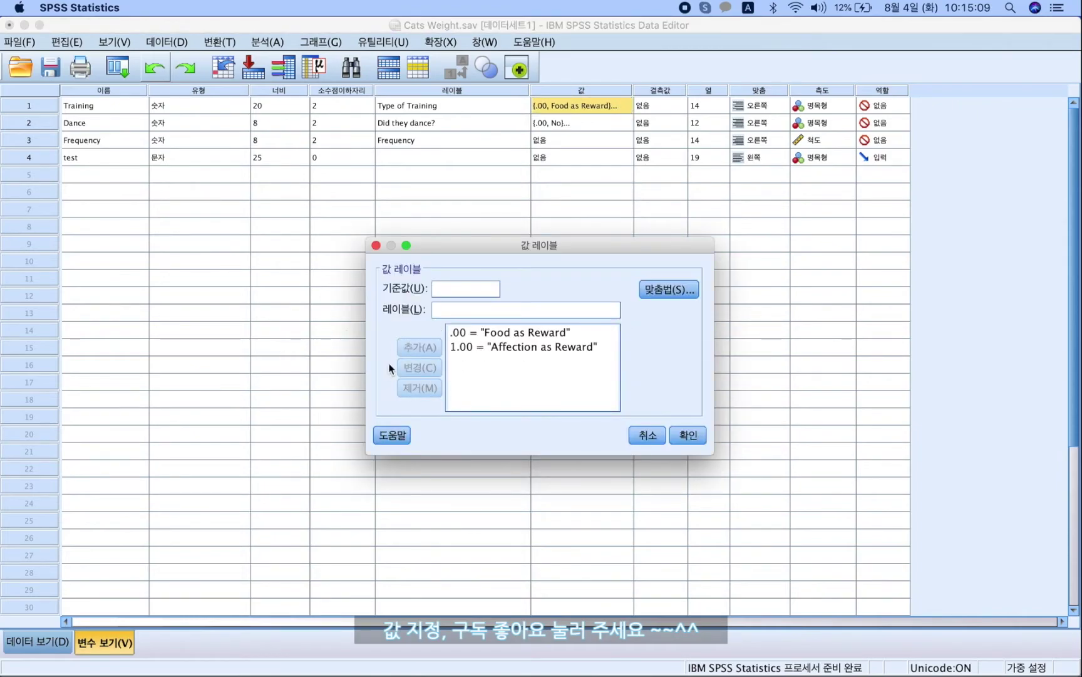
left_click(527, 334)
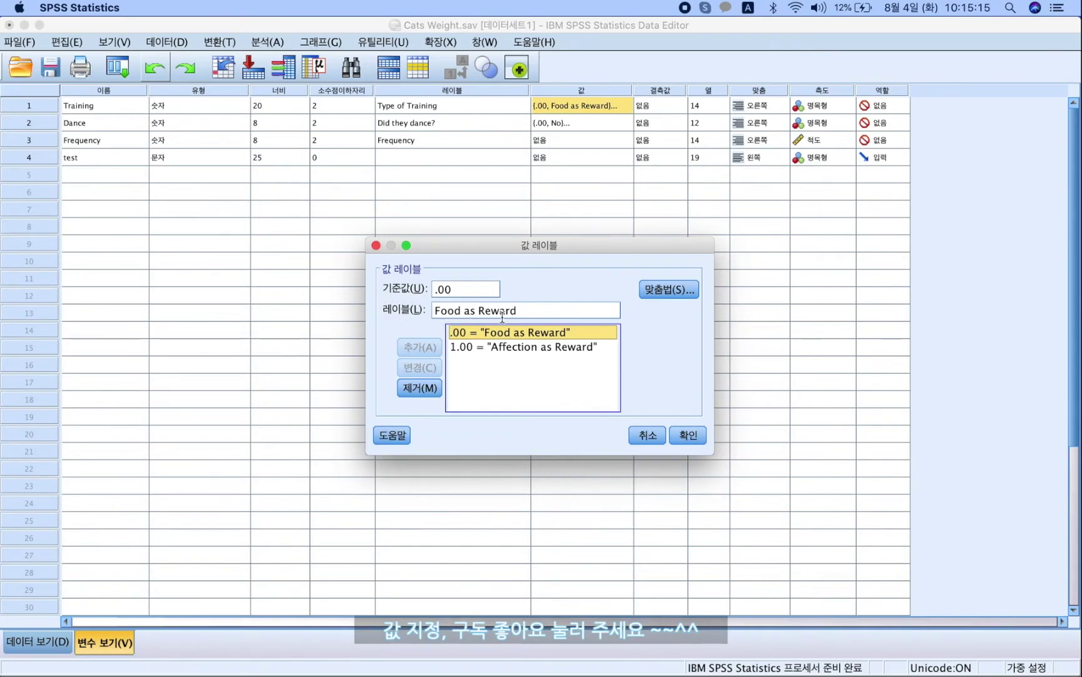
left_click(484, 347)
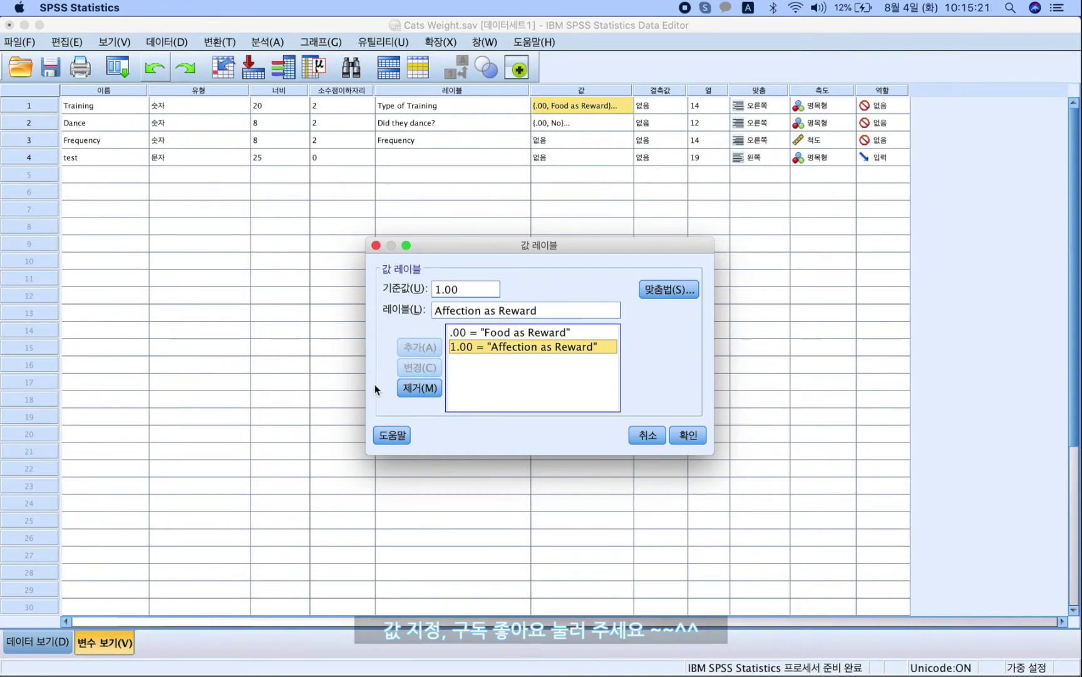
Step: Add the value label "add" for value 2 of Training
double_click(476, 293)
type("2")
key("Tab")
type("add")
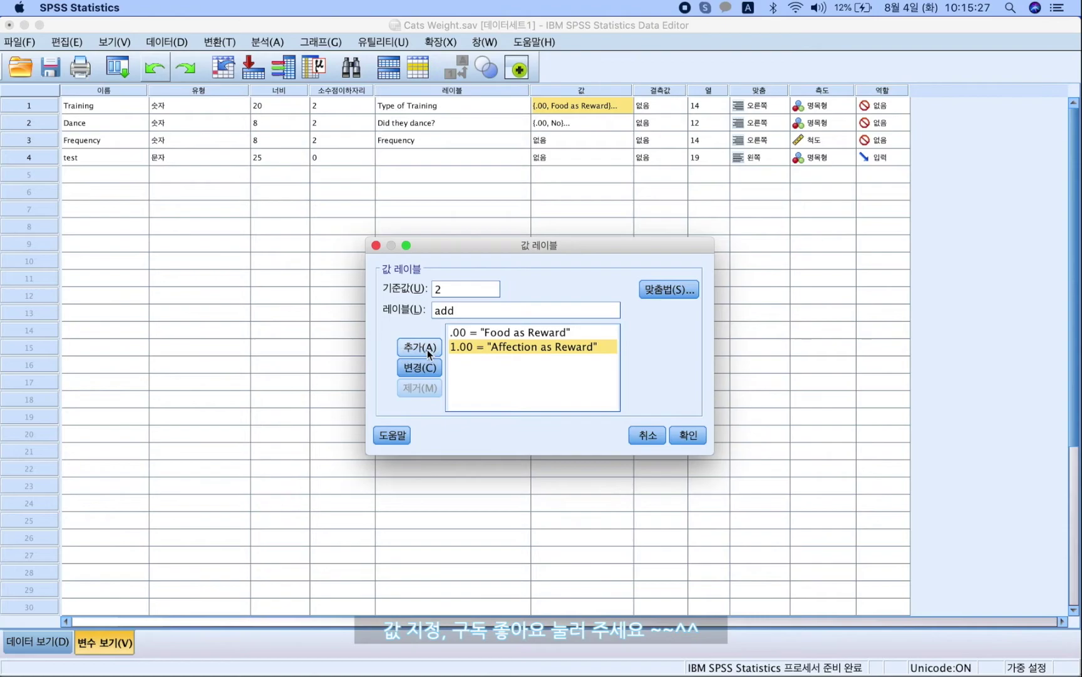
left_click(430, 353)
left_click(459, 364)
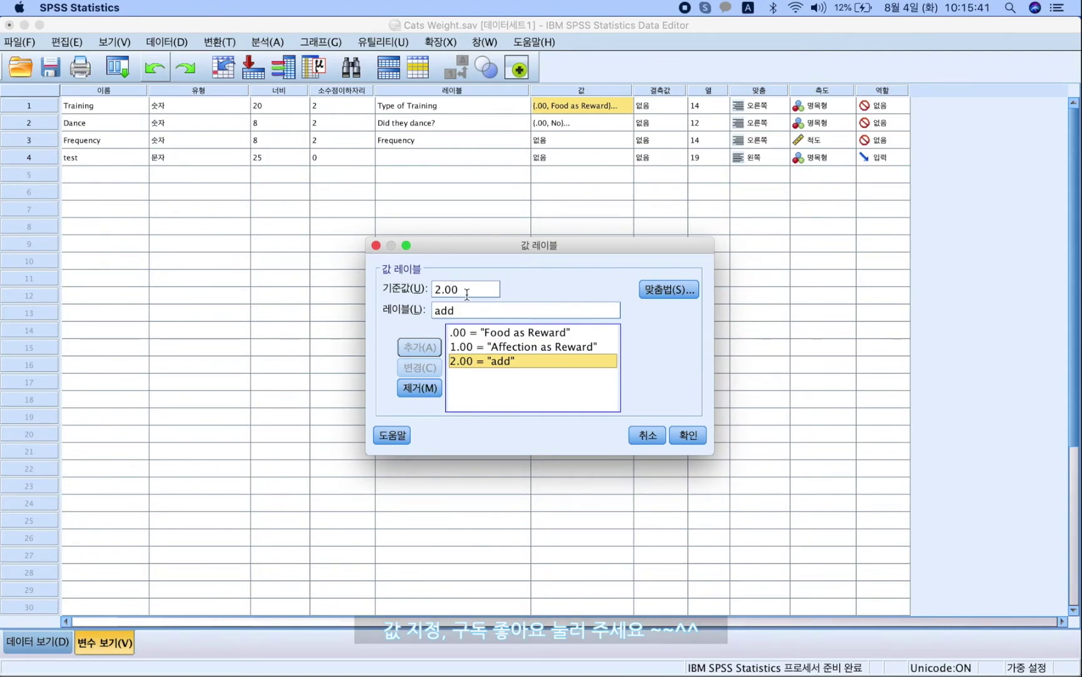
Step: Change the label of Training's value 2 to "add add", remove that entry and accept the value labels
type("add")
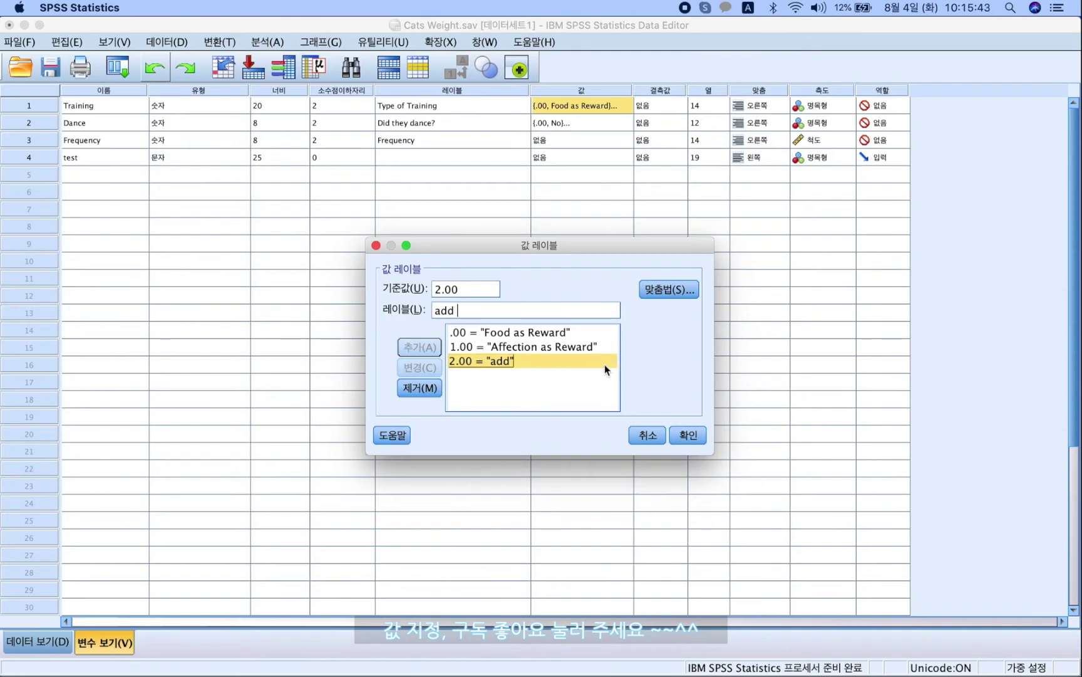
left_click(420, 369)
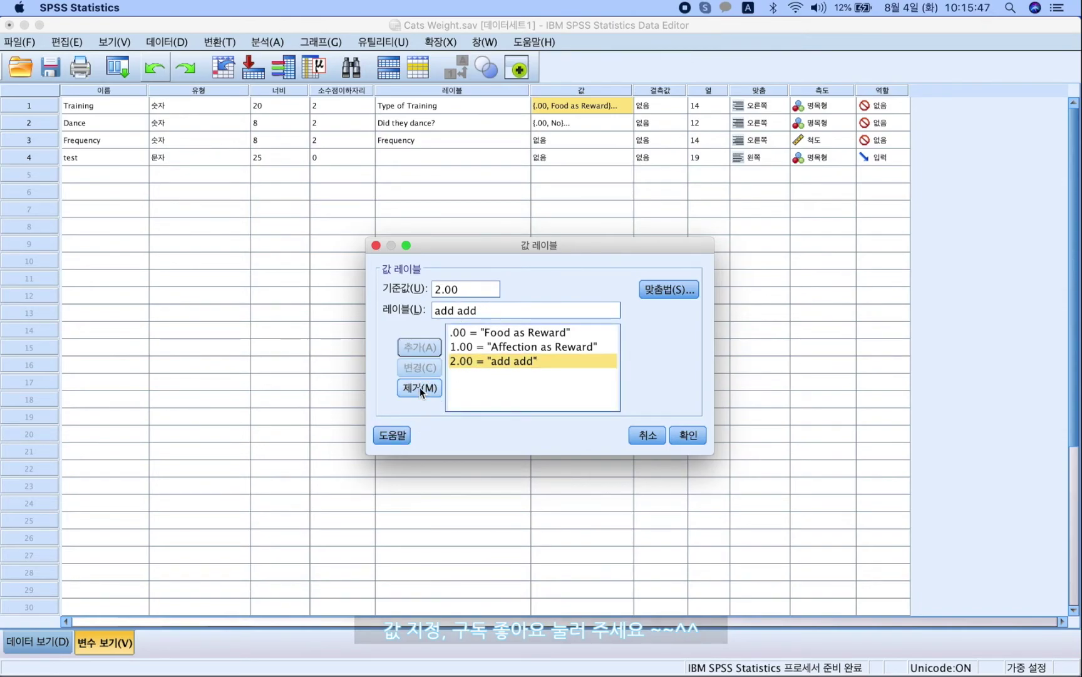
left_click(419, 388)
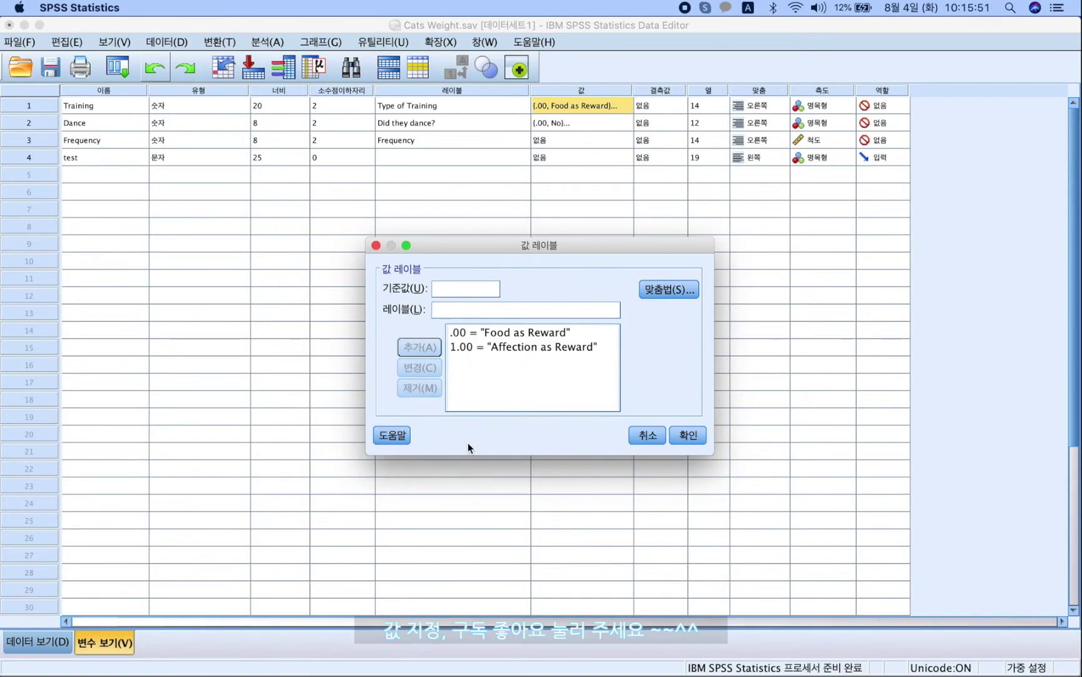
left_click(692, 434)
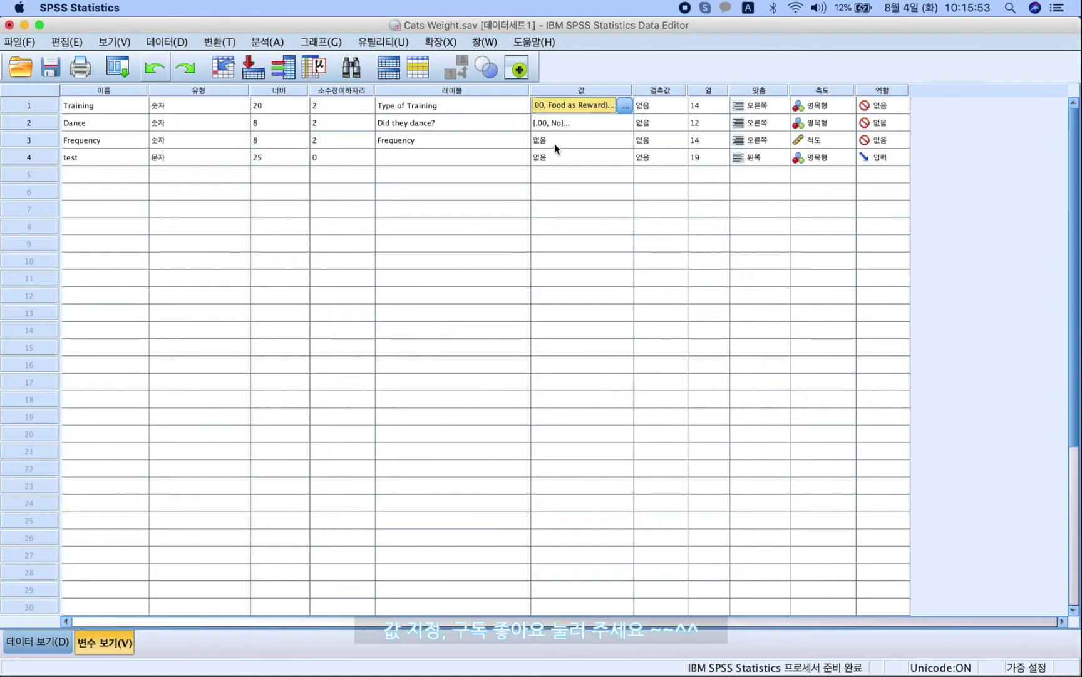
Step: Reopen Training's value labels, examine the "Food as Reward" entry and cancel without changes
left_click(623, 105)
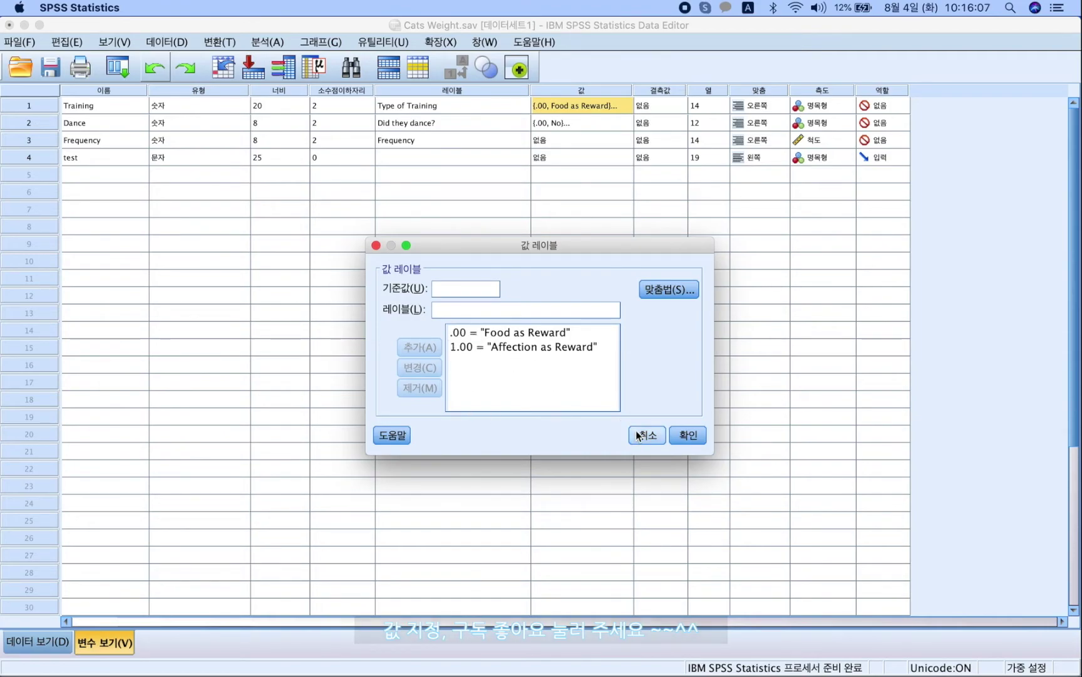
left_click(544, 335)
left_click(572, 311)
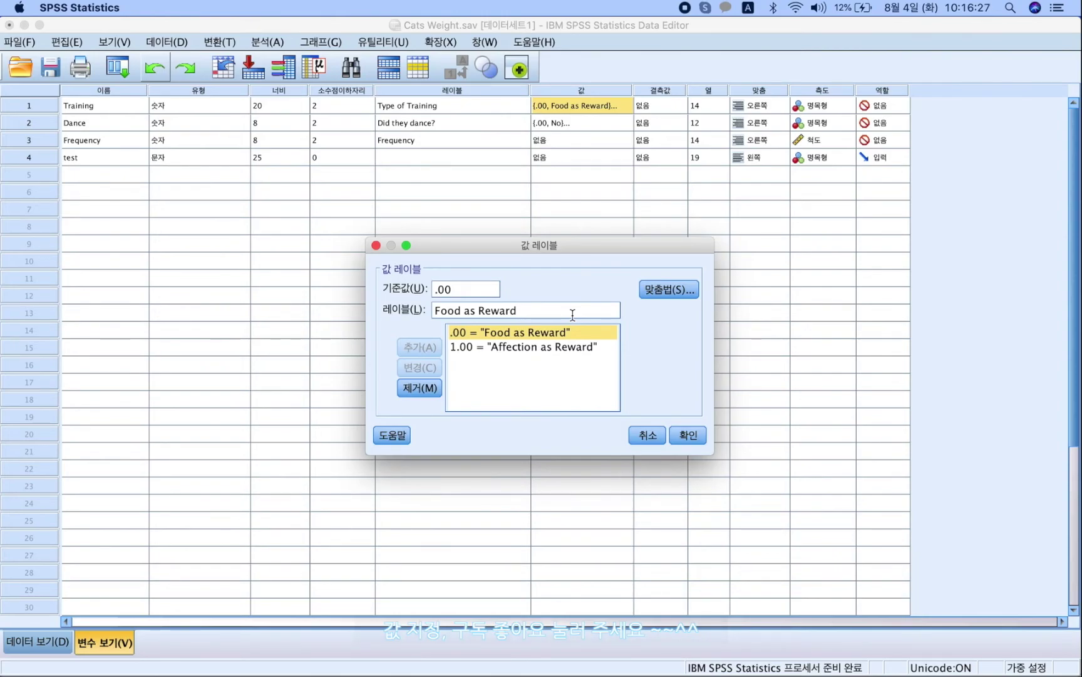
left_click(639, 435)
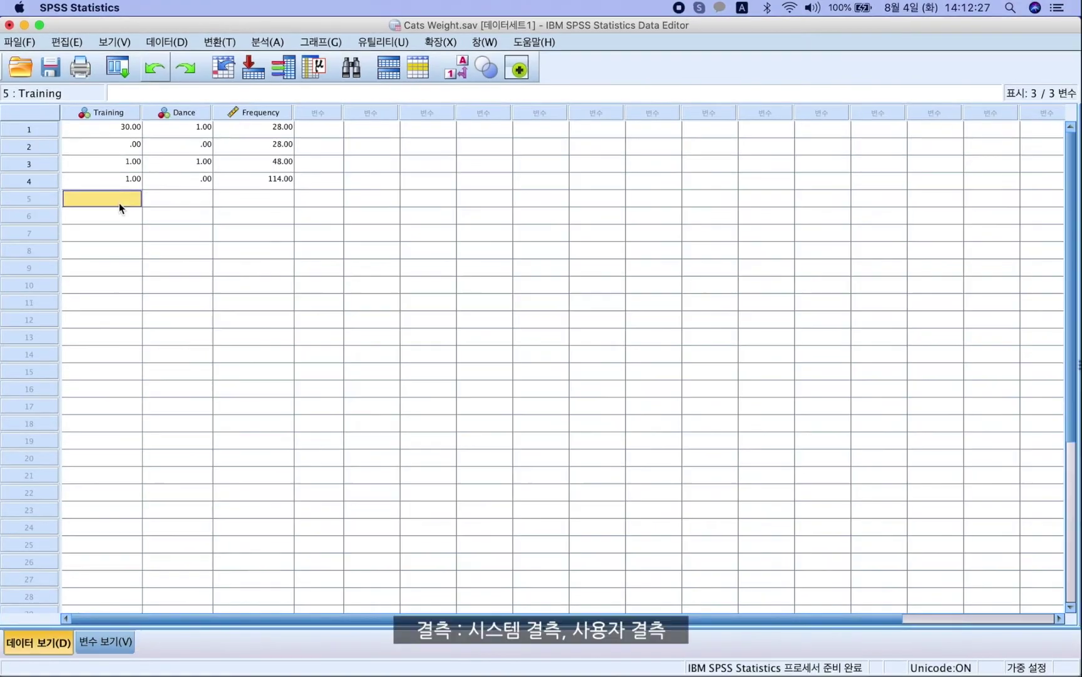
Step: Enter 1 as the Training value of case 5 in the data view
left_click(215, 198)
left_click(177, 200)
left_click(122, 199)
type("1")
key("Return")
Step: Enter 80 as the Frequency value of case 5, leaving its Dance cell empty
key("Right")
key("Up")
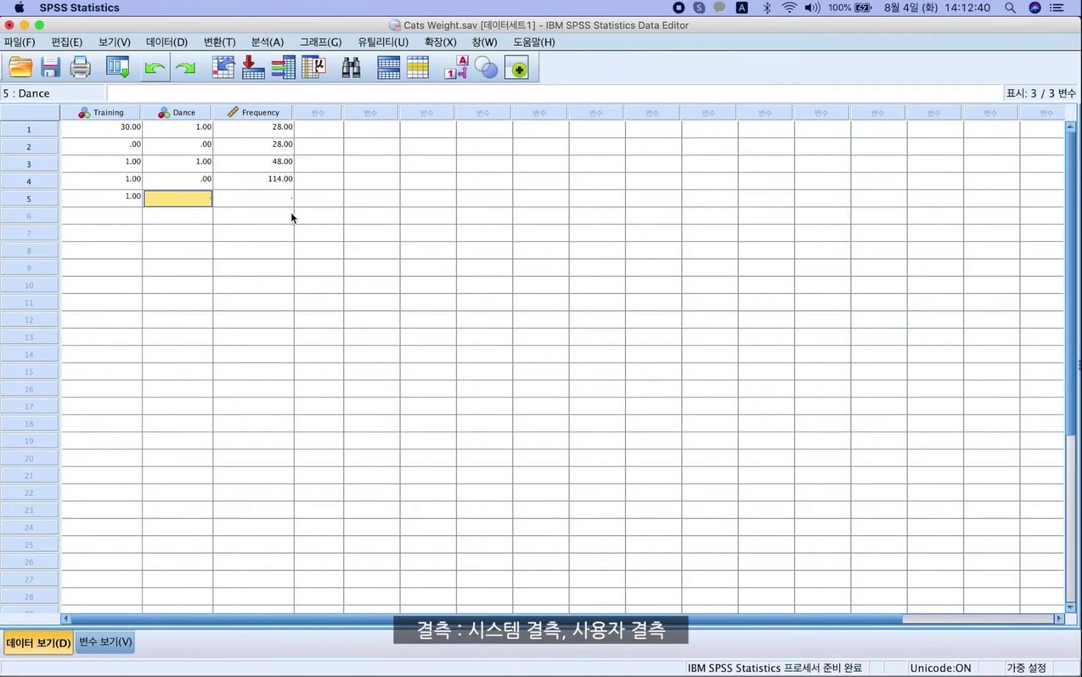
key("Right")
key("Left")
key("Right")
key("Up")
key("Down")
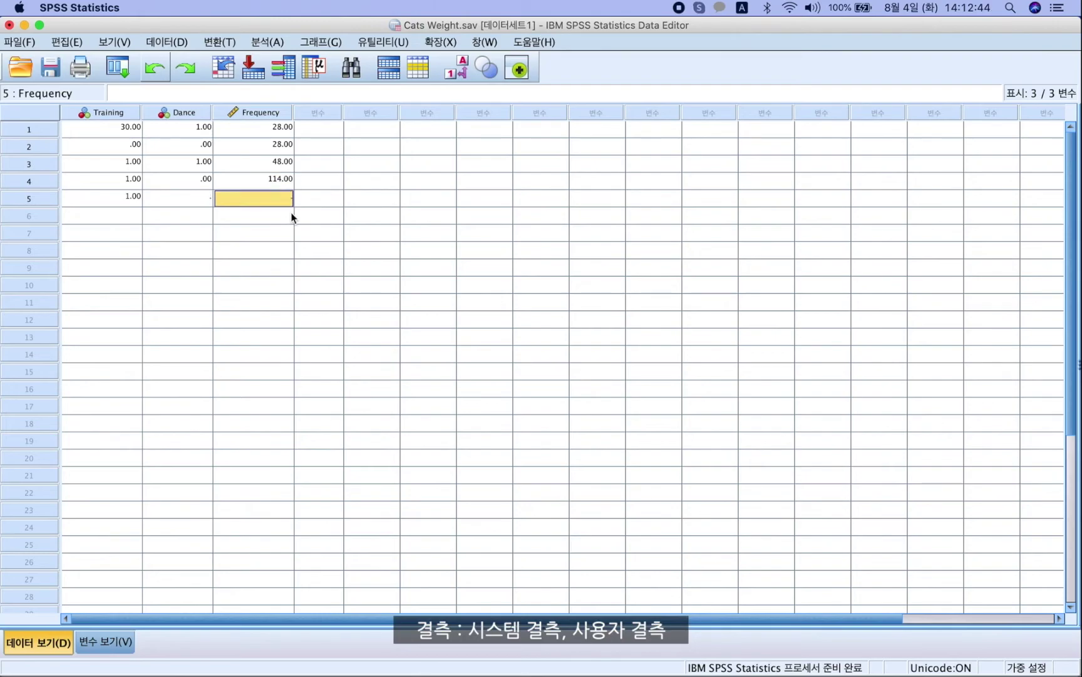
type("80")
key("Return")
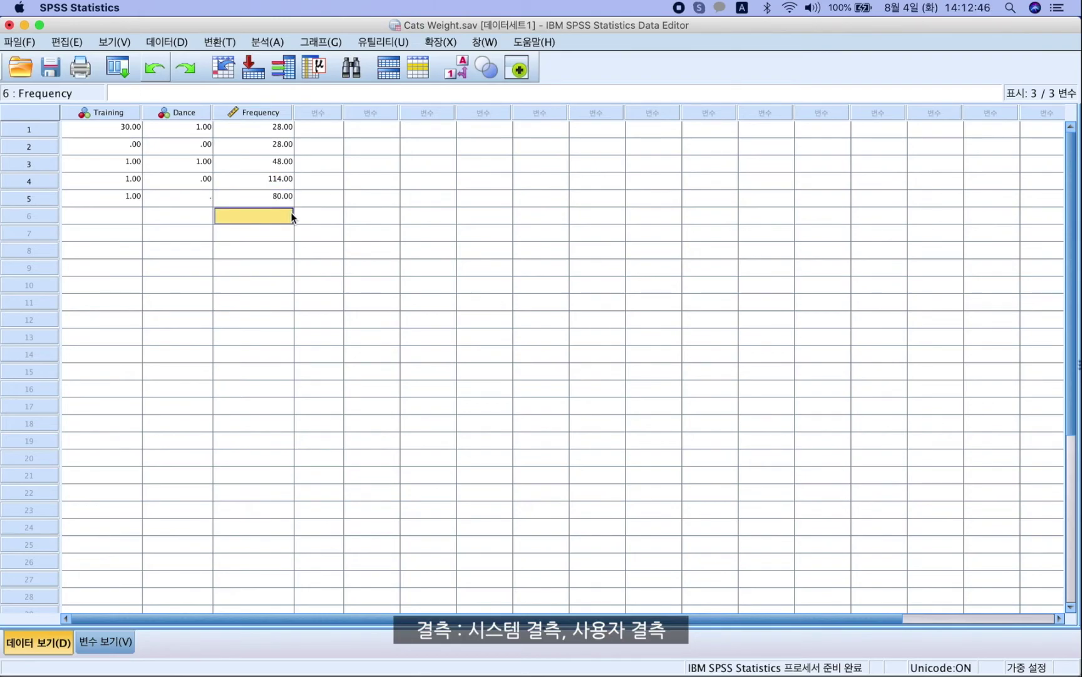
key("Up")
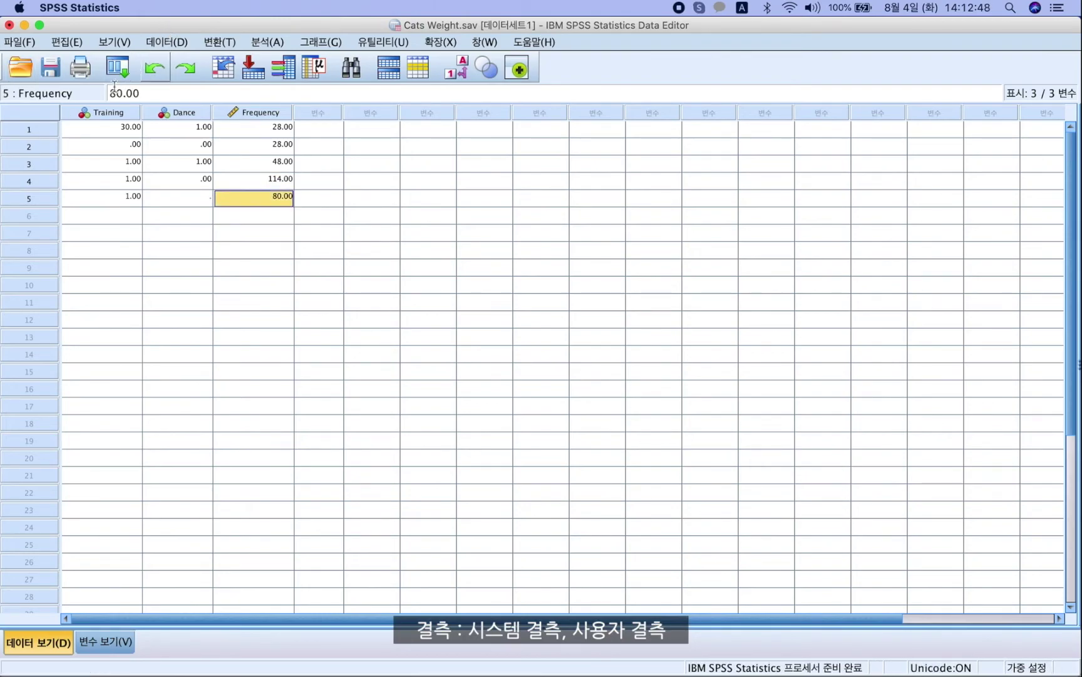
Step: Examine the system-missing Dance value of case 5 alongside the Training and Frequency values
left_click(165, 198)
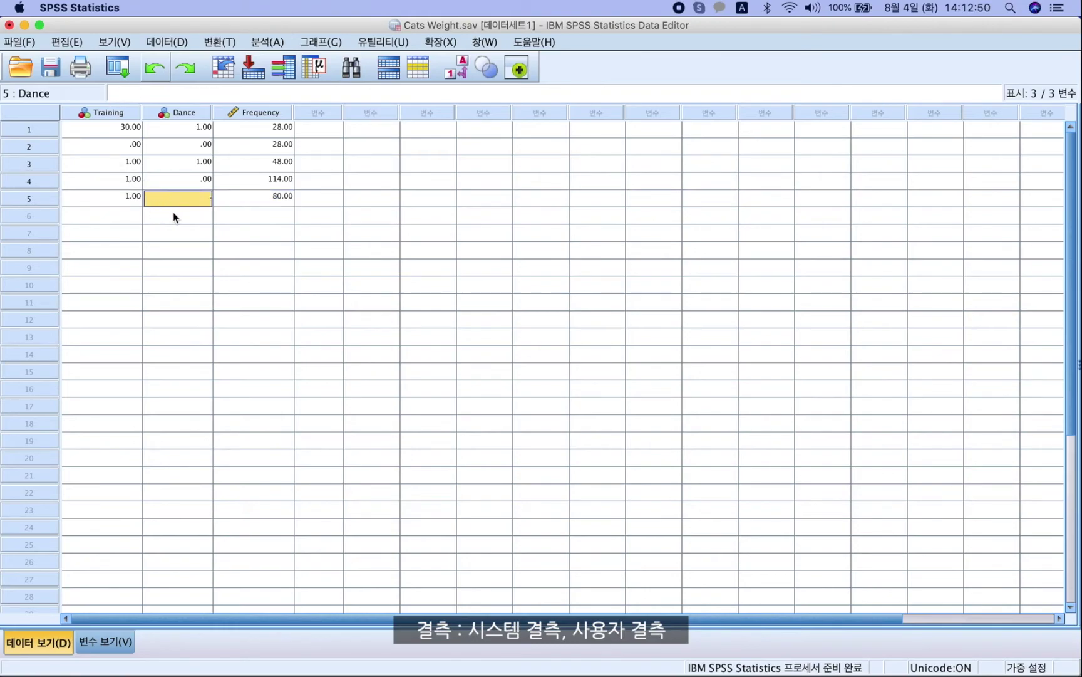
left_click(242, 204)
left_click(181, 202)
left_click(173, 183)
left_click(133, 178)
left_click(157, 196)
left_click(124, 125)
left_click(119, 199)
left_click(174, 199)
left_click(246, 200)
left_click(194, 205)
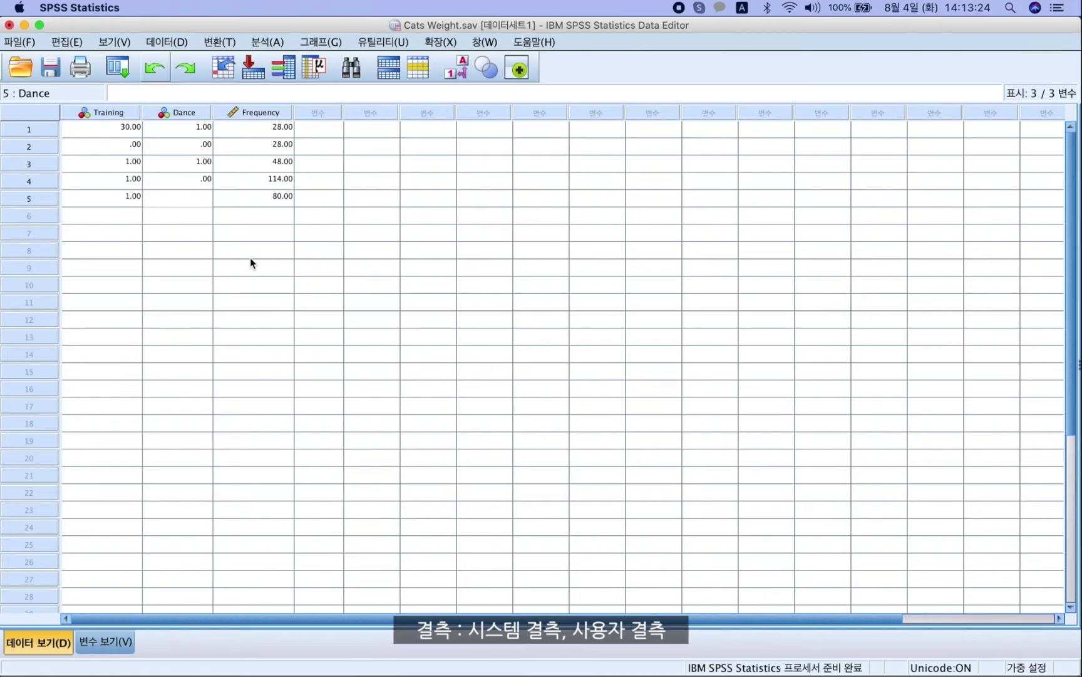
left_click(264, 219)
left_click(269, 200)
left_click(178, 204)
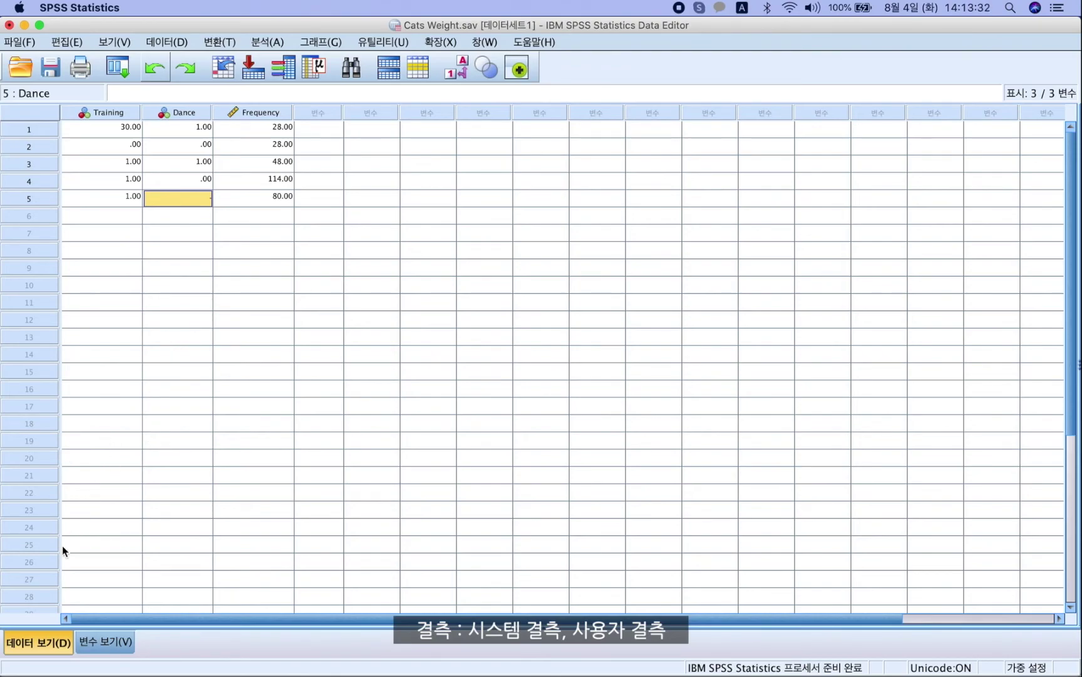
Step: Widen the Missing column in the variable view, and inspect Training's missing-value options without changing them
left_click(100, 641)
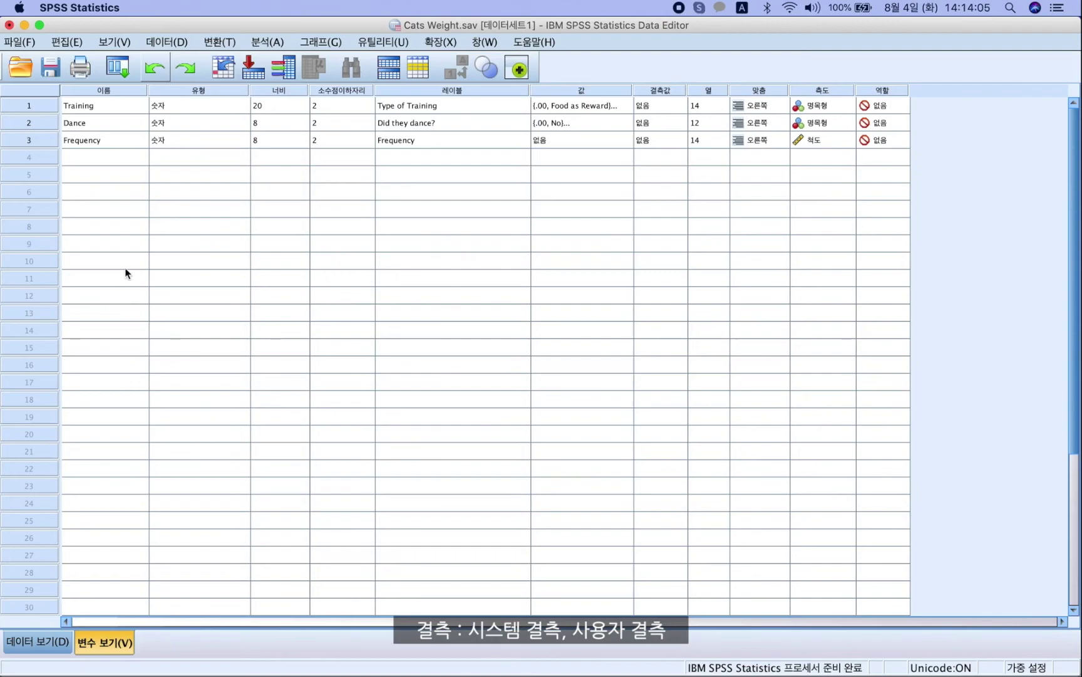
left_click_drag(687, 93, 705, 93)
left_click(693, 106)
left_click(699, 105)
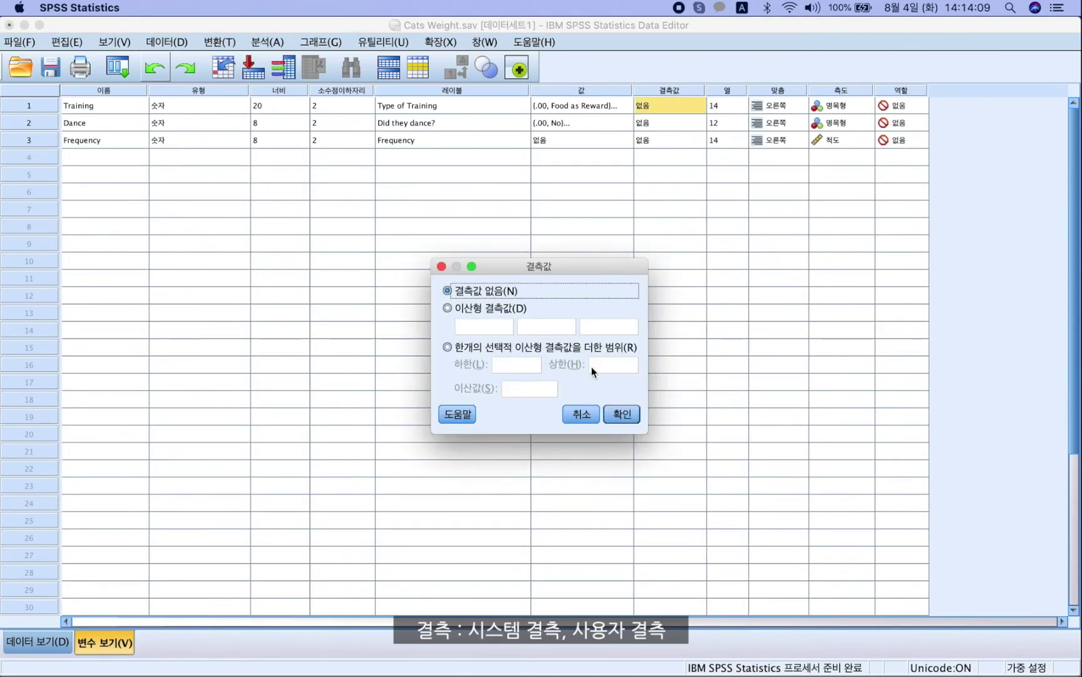
left_click(582, 413)
Step: Select Dance's missing-value setting and return to the data view to examine the Dance values of cases 3 to 5
left_click(660, 124)
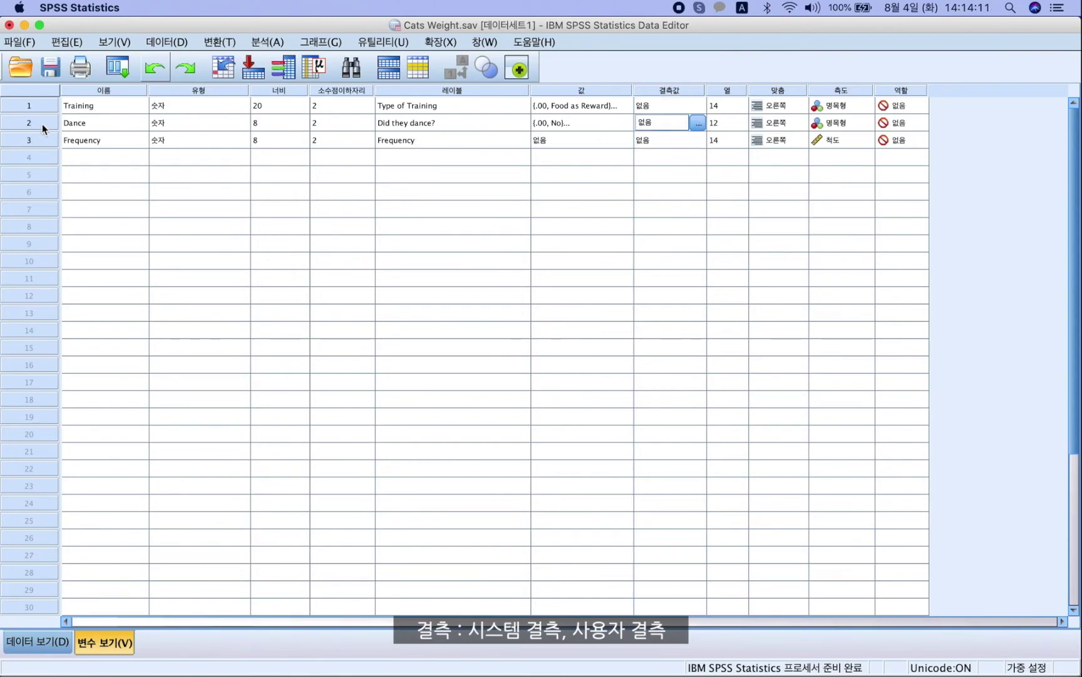
double_click(44, 106)
left_click(174, 165)
left_click(178, 181)
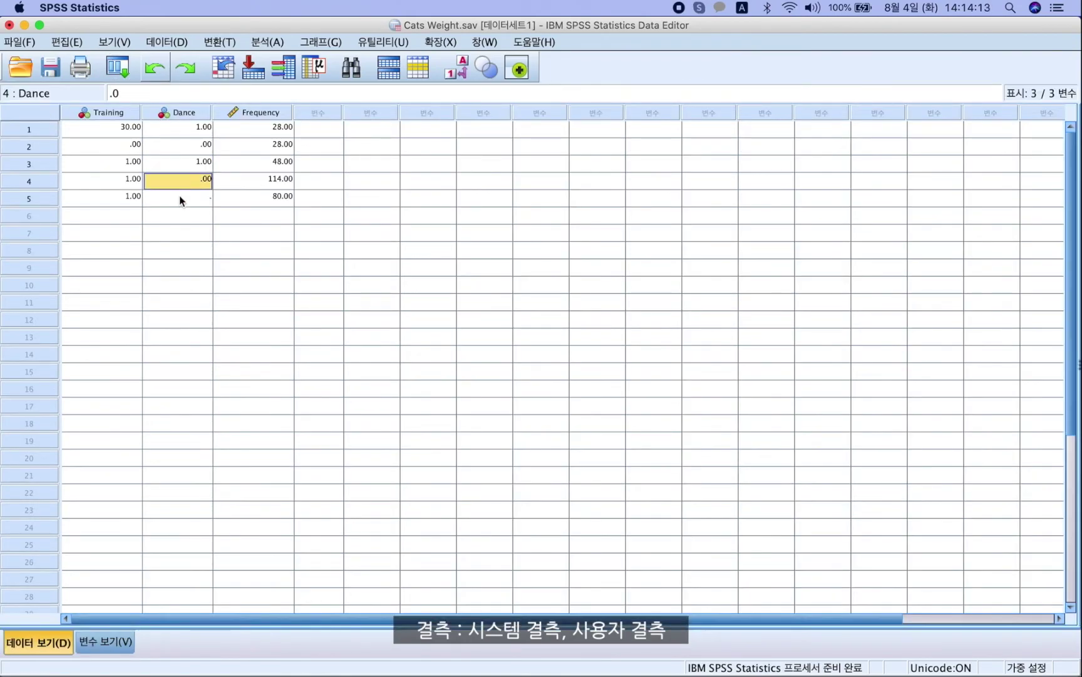
left_click(179, 197)
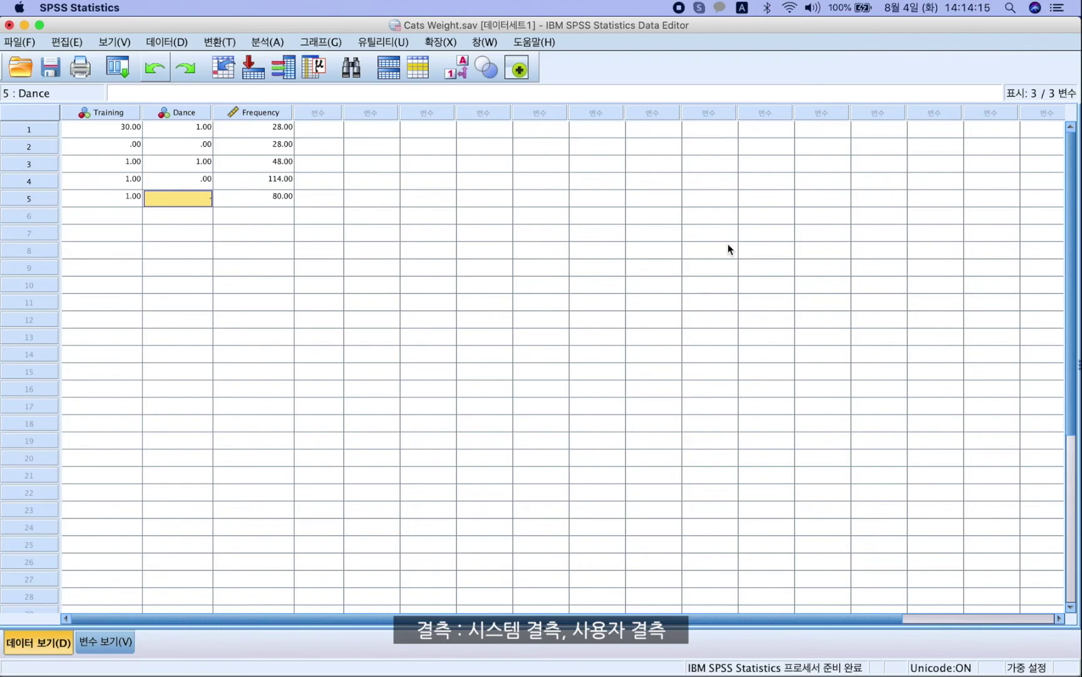
Step: Enter 99 as the Dance value of case 5, and return to the variable view
type("99")
key("Return")
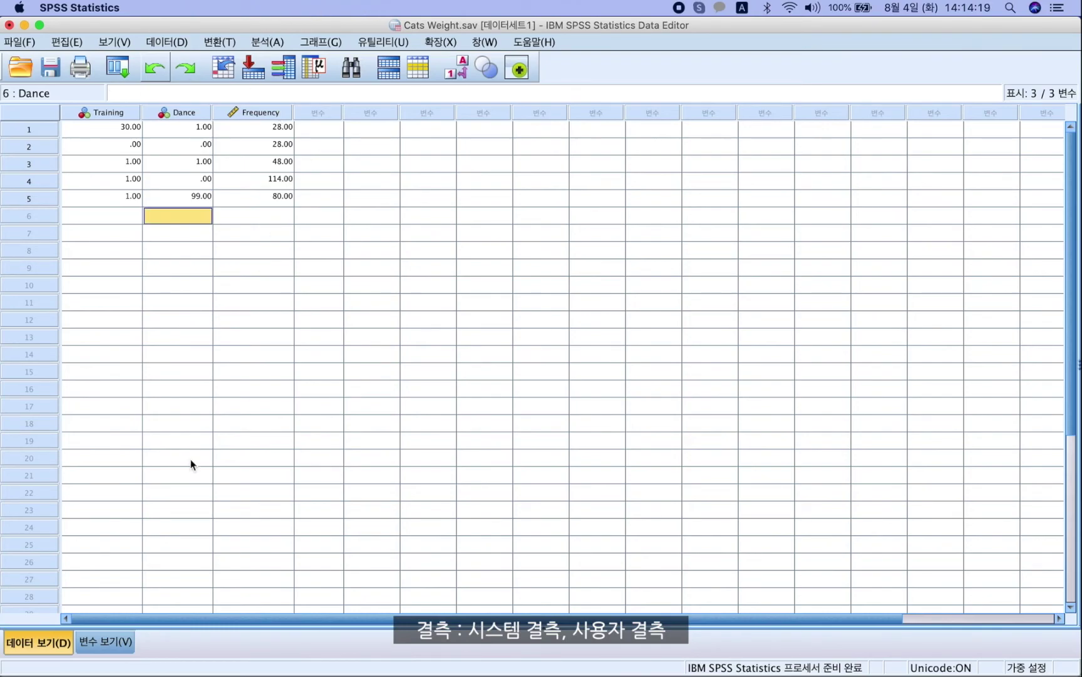
left_click(105, 641)
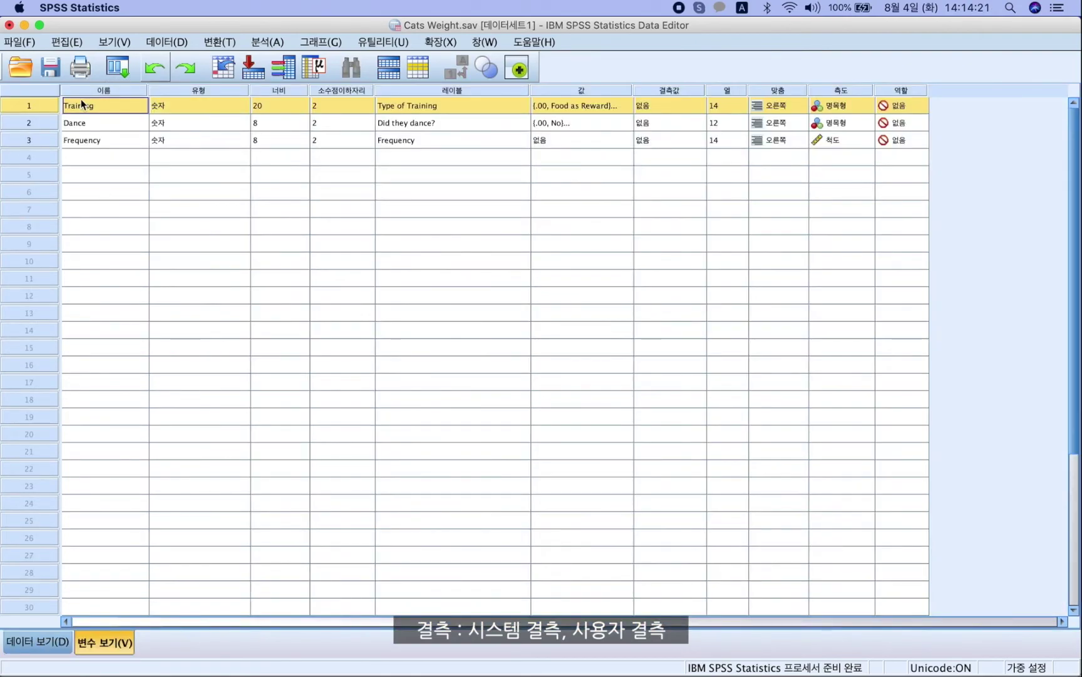
Step: Define 99 as a discrete missing value for the Dance variable
left_click(121, 123)
left_click(344, 134)
left_click(406, 126)
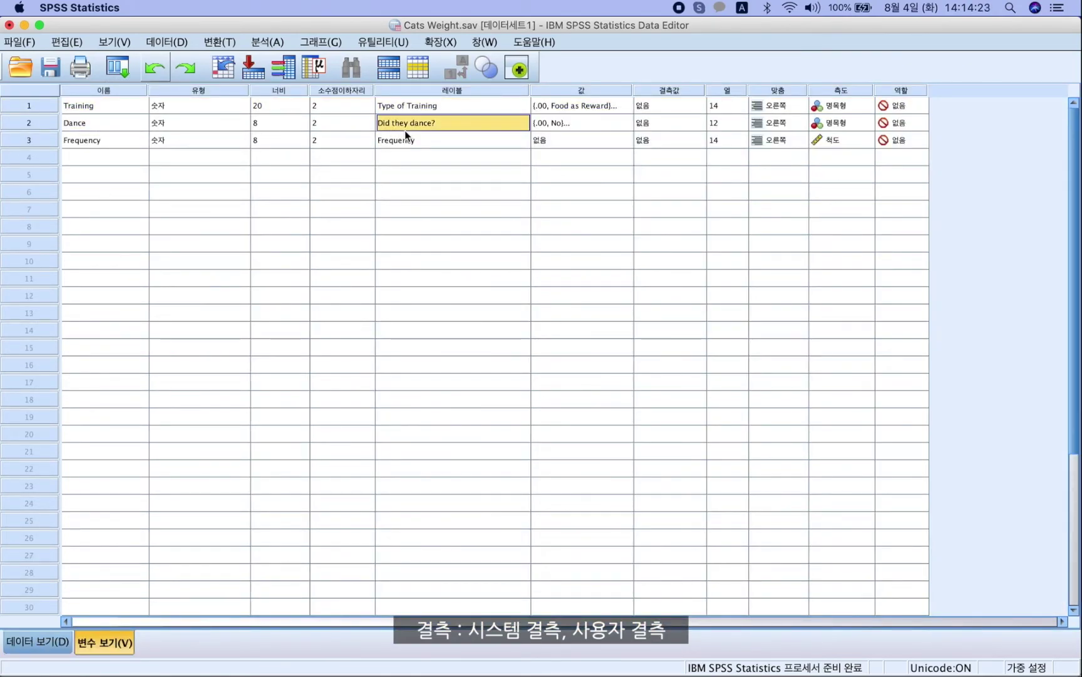
left_click(583, 125)
left_click(654, 125)
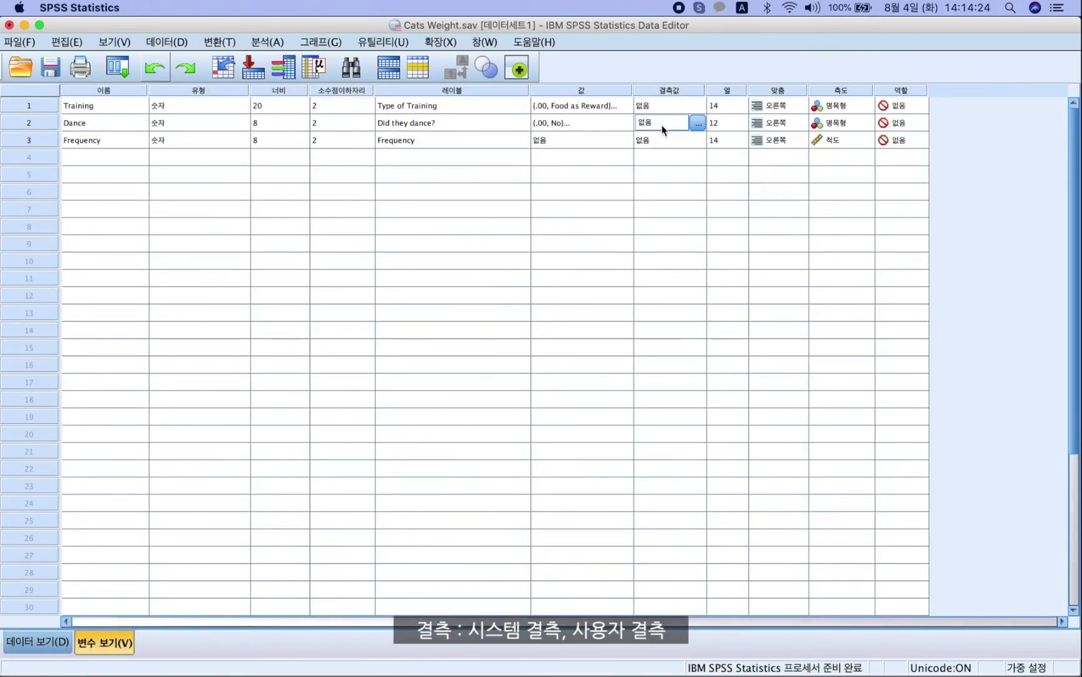
left_click(698, 123)
left_click(515, 309)
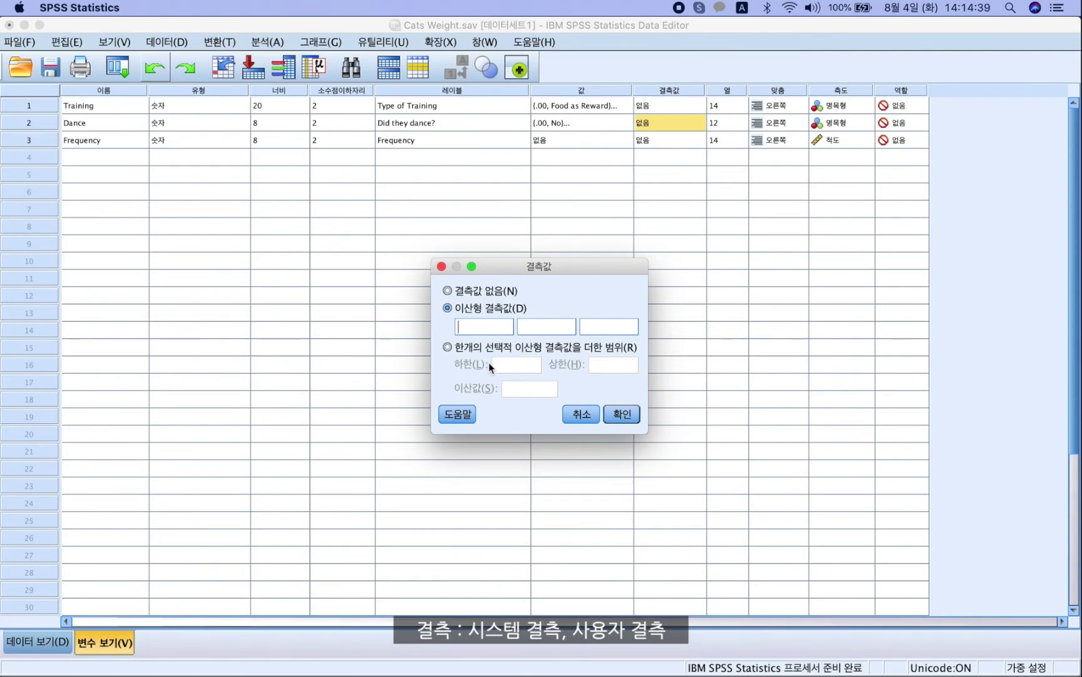
type("99")
left_click(639, 414)
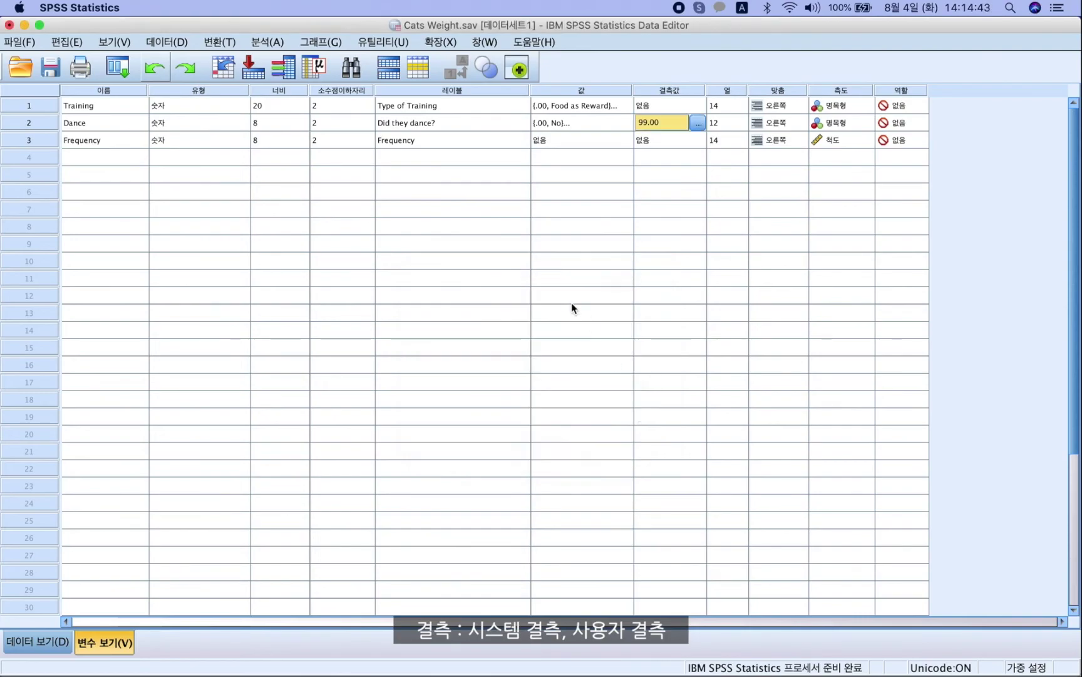
Step: Return to the data view and examine the Dance values of cases 4 and 5
double_click(51, 108)
left_click(202, 180)
left_click(192, 201)
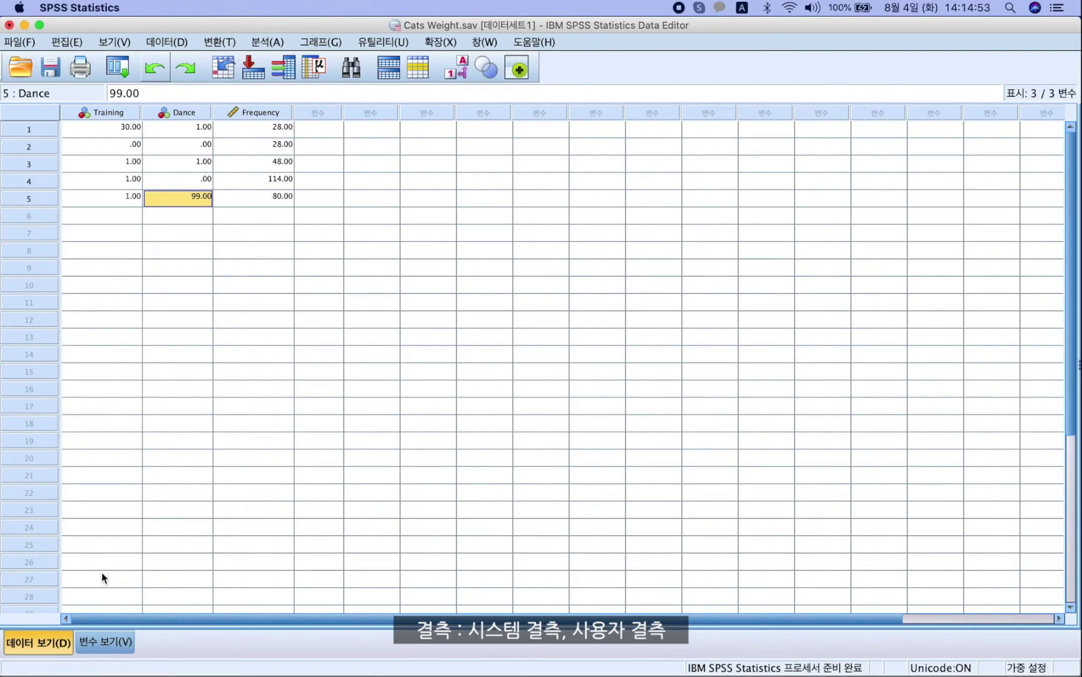
Step: Add 999 and 9999 as the second and third discrete missing values of Dance
left_click(99, 647)
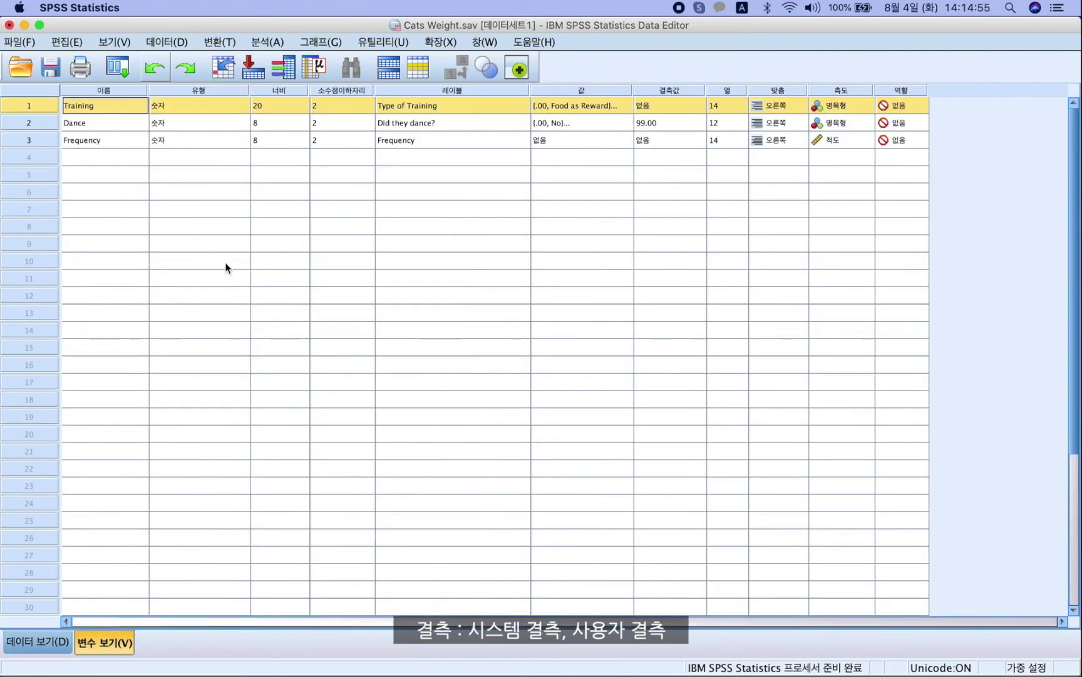
left_click(645, 123)
left_click(699, 124)
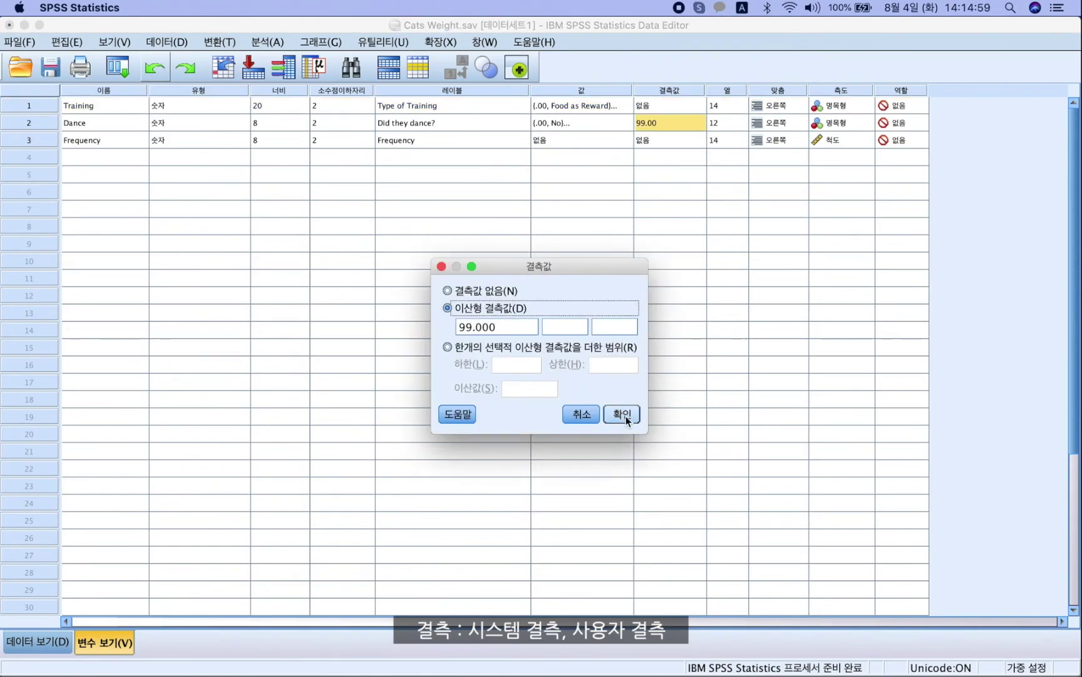
left_click(568, 328)
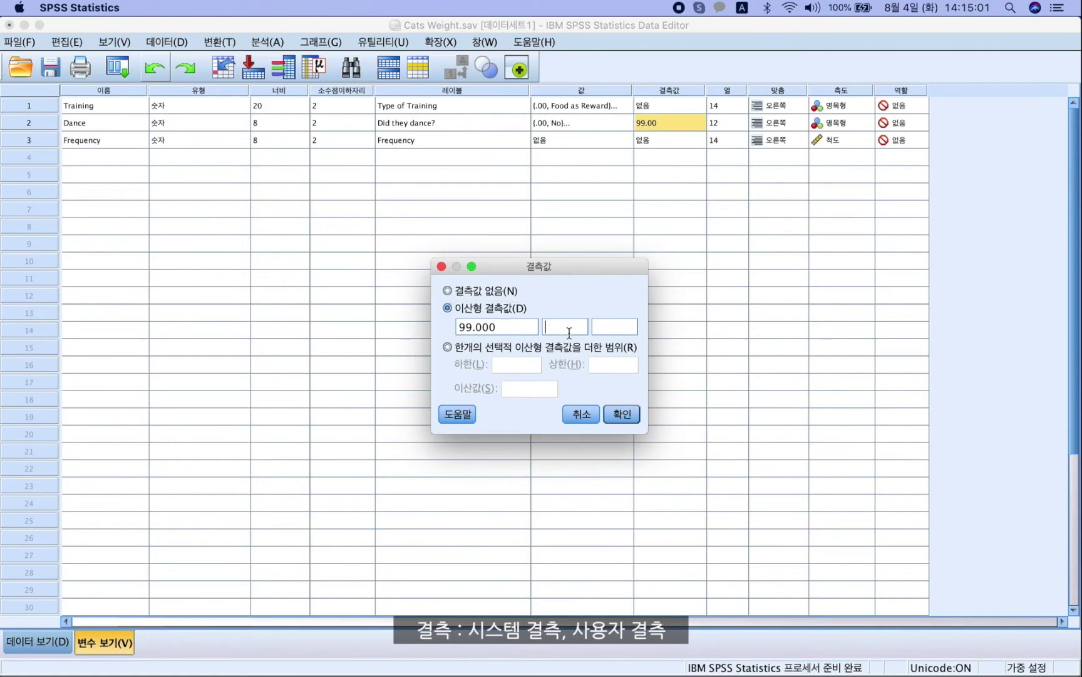
type("999")
left_click(619, 322)
type("9999")
left_click(622, 415)
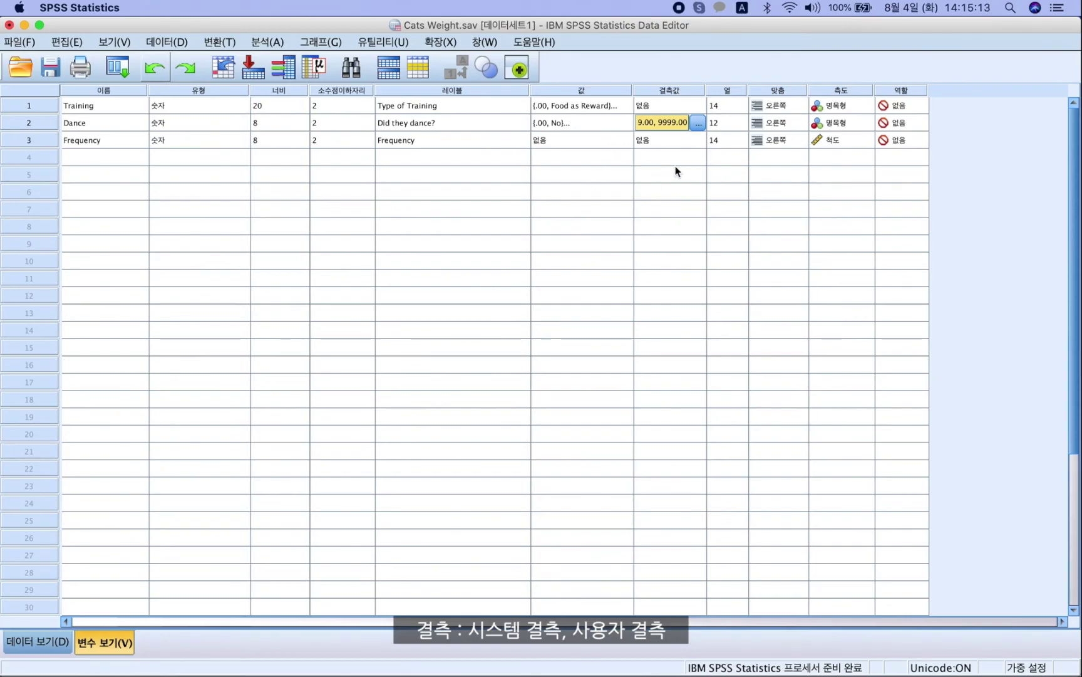
Step: Replace Dance's discrete missing values with a missing-value range from 99 to 9999
left_click(698, 127)
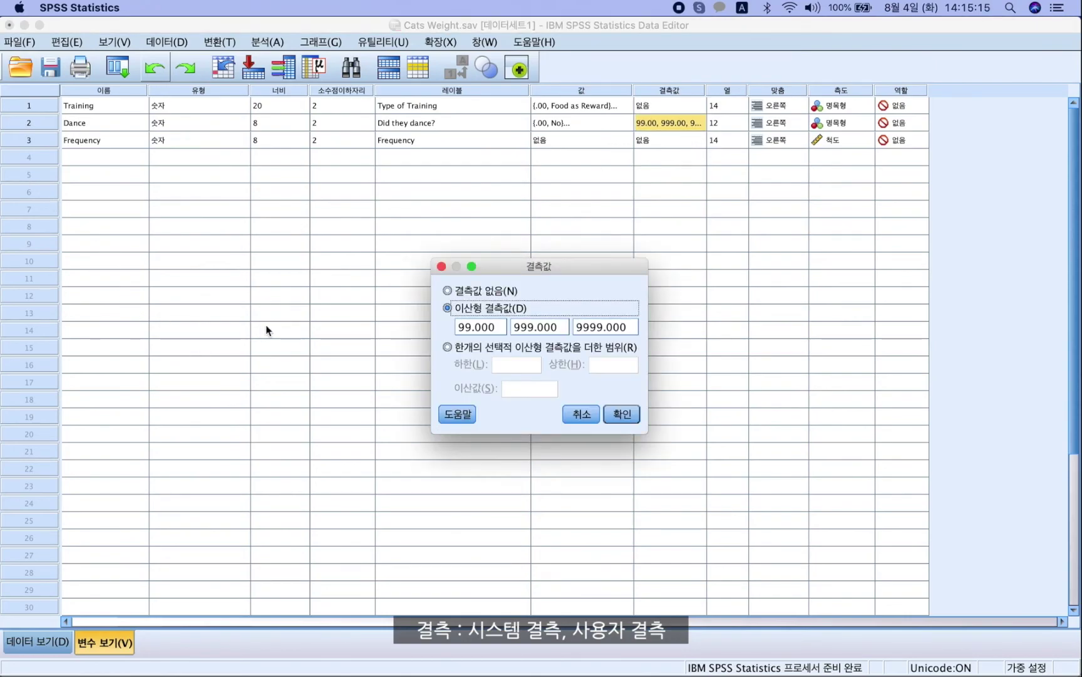
left_click(473, 294)
left_click_drag(508, 271, 328, 218)
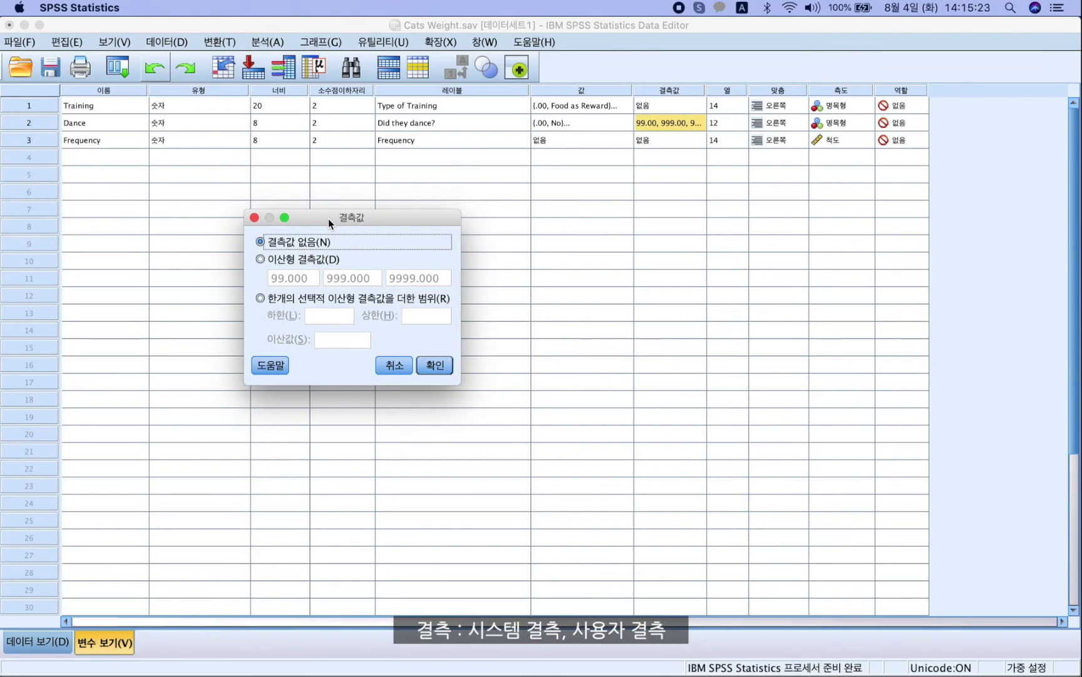
left_click(315, 260)
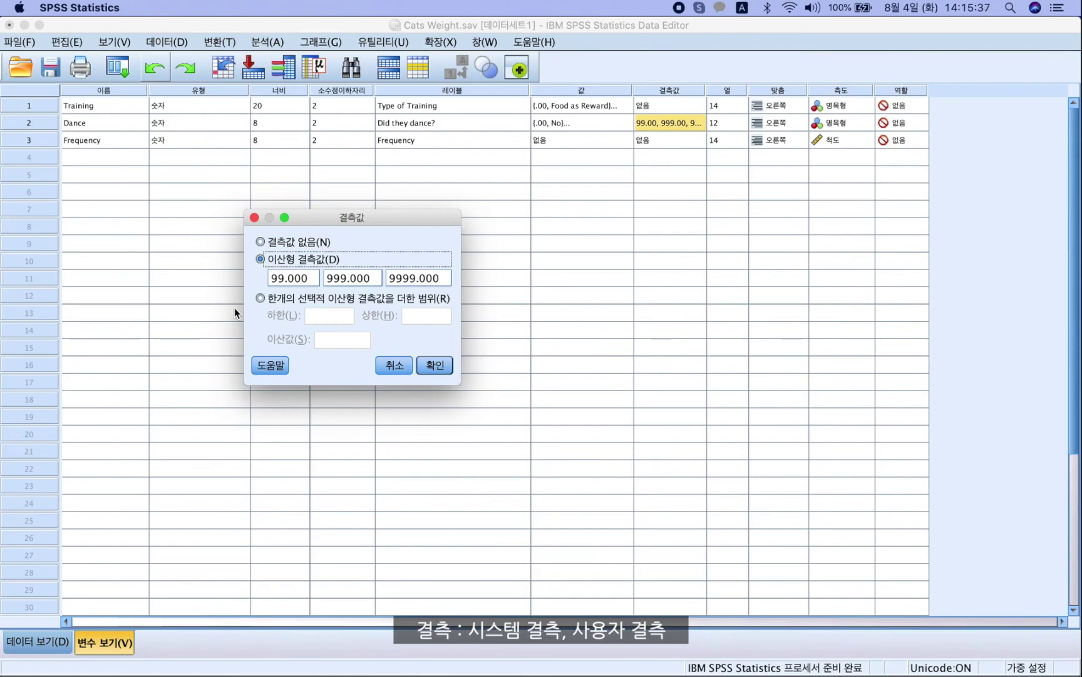
left_click(272, 298)
left_click(331, 315)
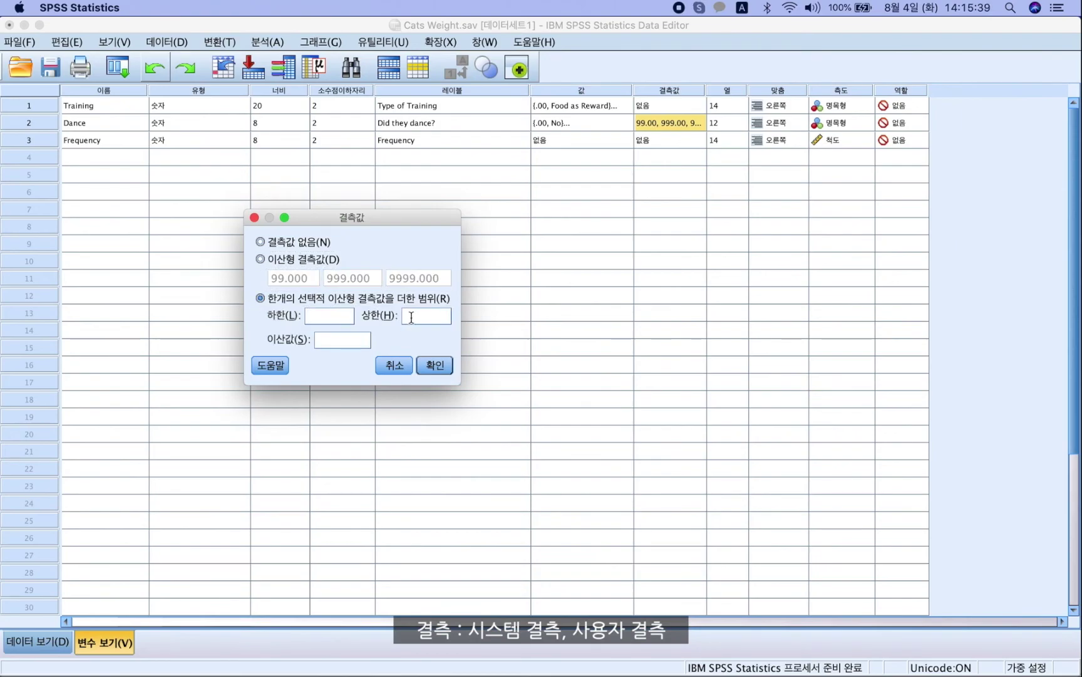
left_click(344, 315)
type("99")
key("Tab")
type("9999")
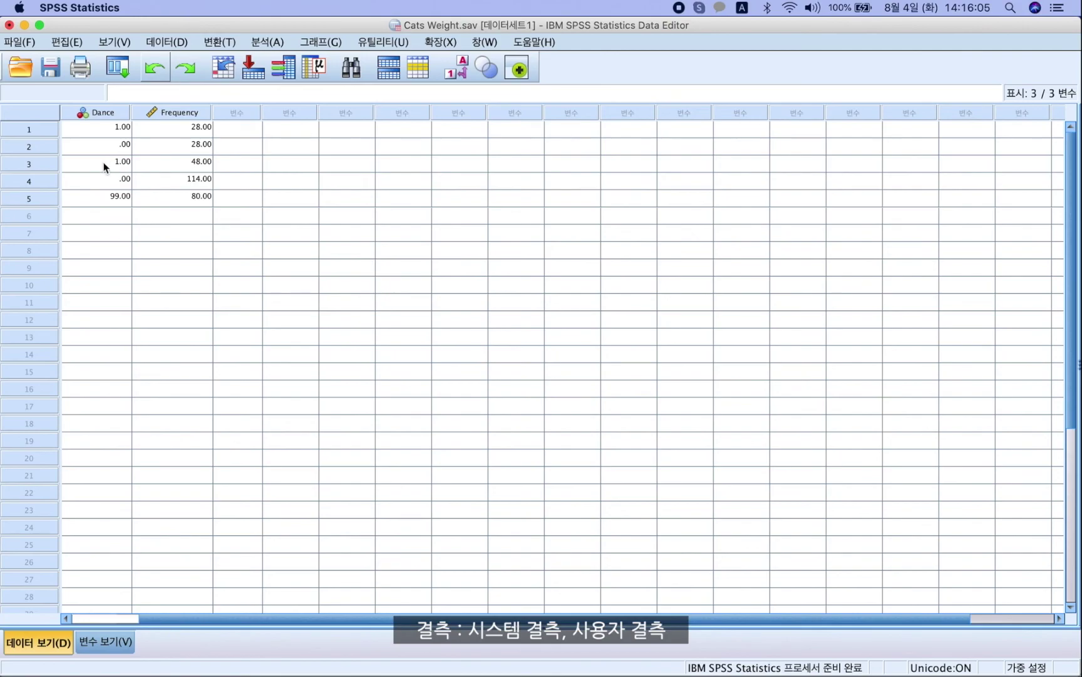
Step: Run a Frequencies analysis on the "Did they dance?" variable with the frequency table displayed
left_click(106, 164)
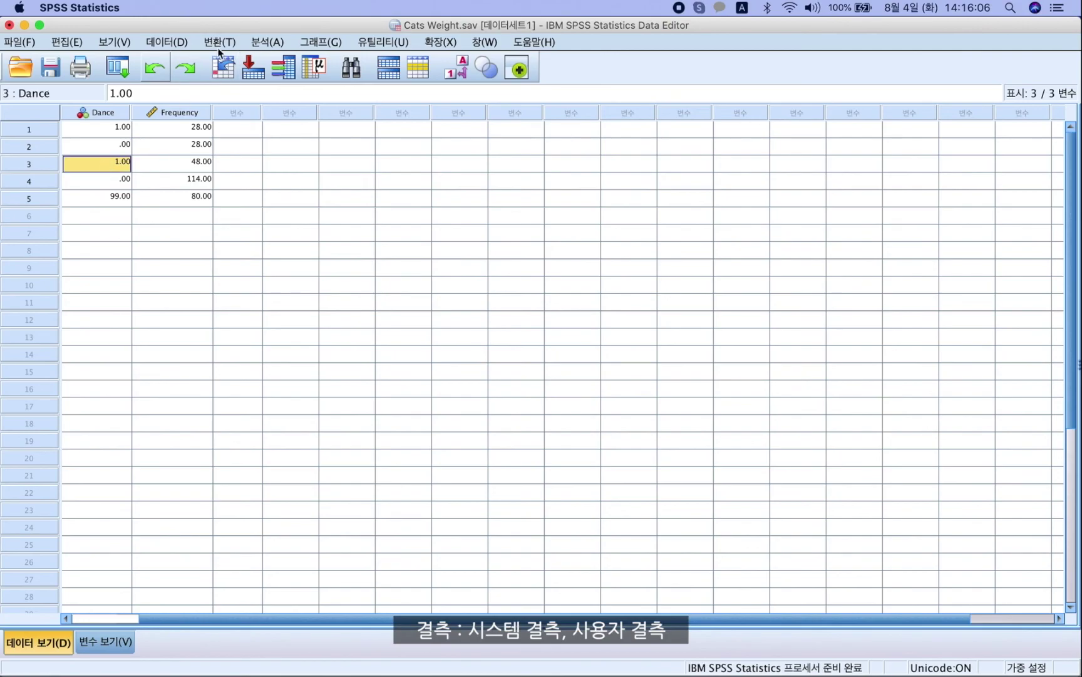
left_click(219, 44)
mouse_move(297, 78)
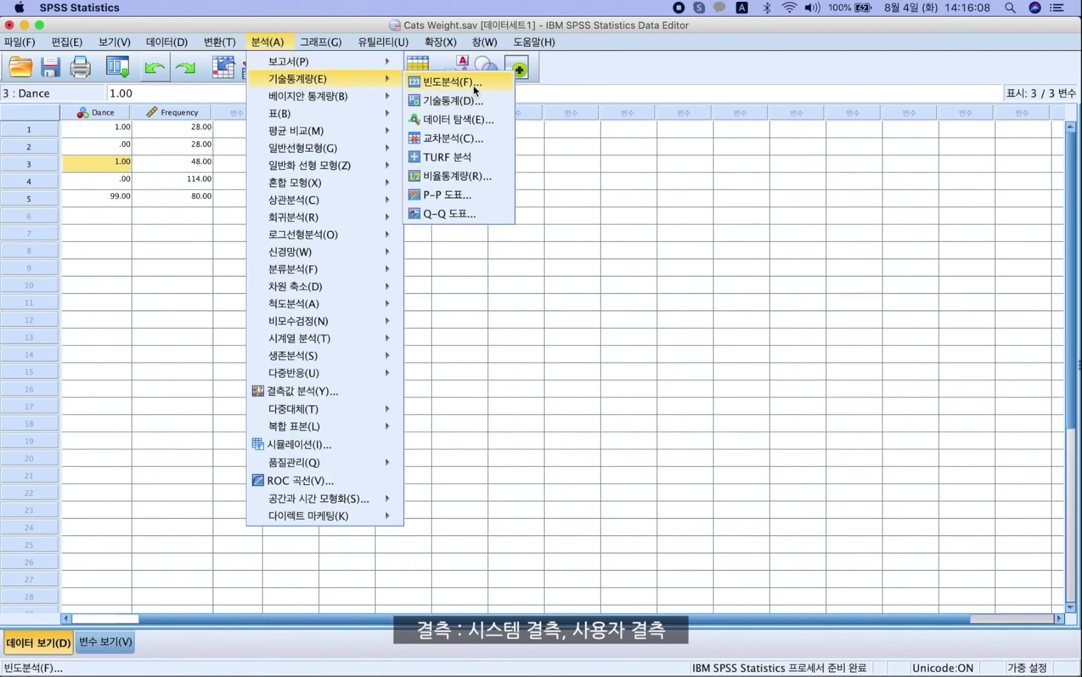
left_click(475, 87)
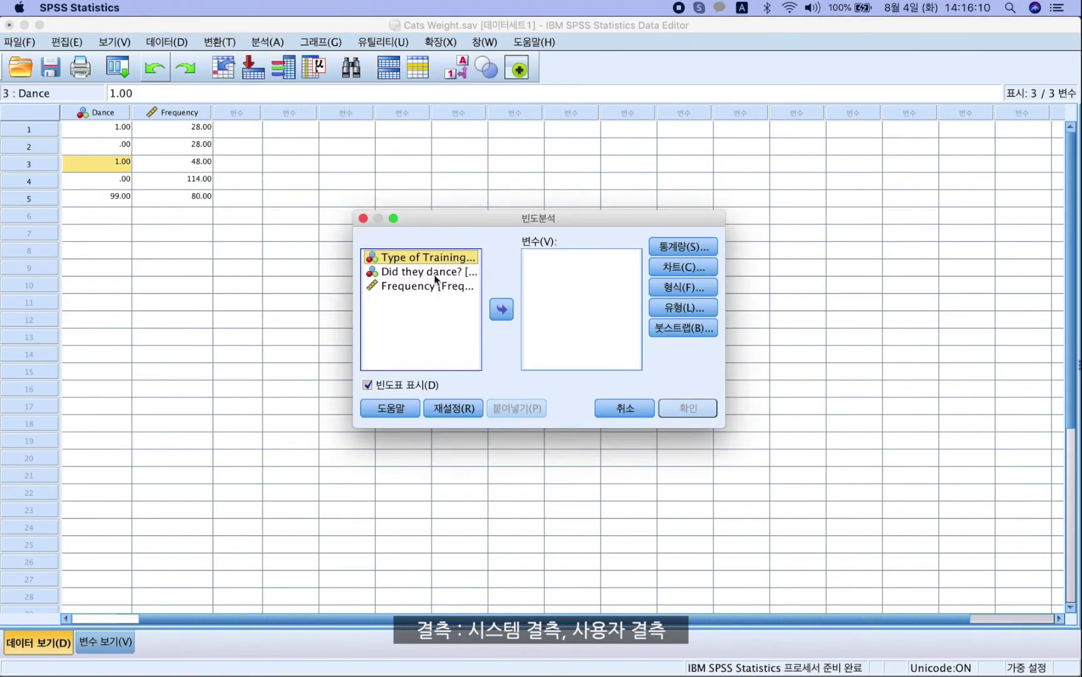
left_click(434, 274)
left_click(501, 309)
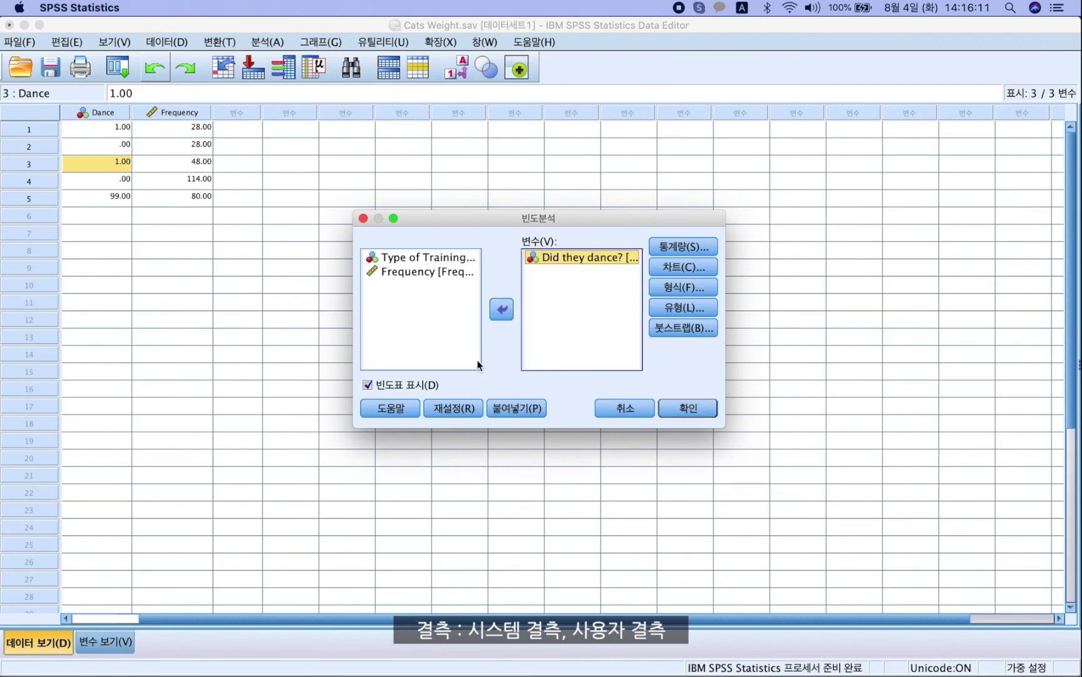
left_click(409, 409)
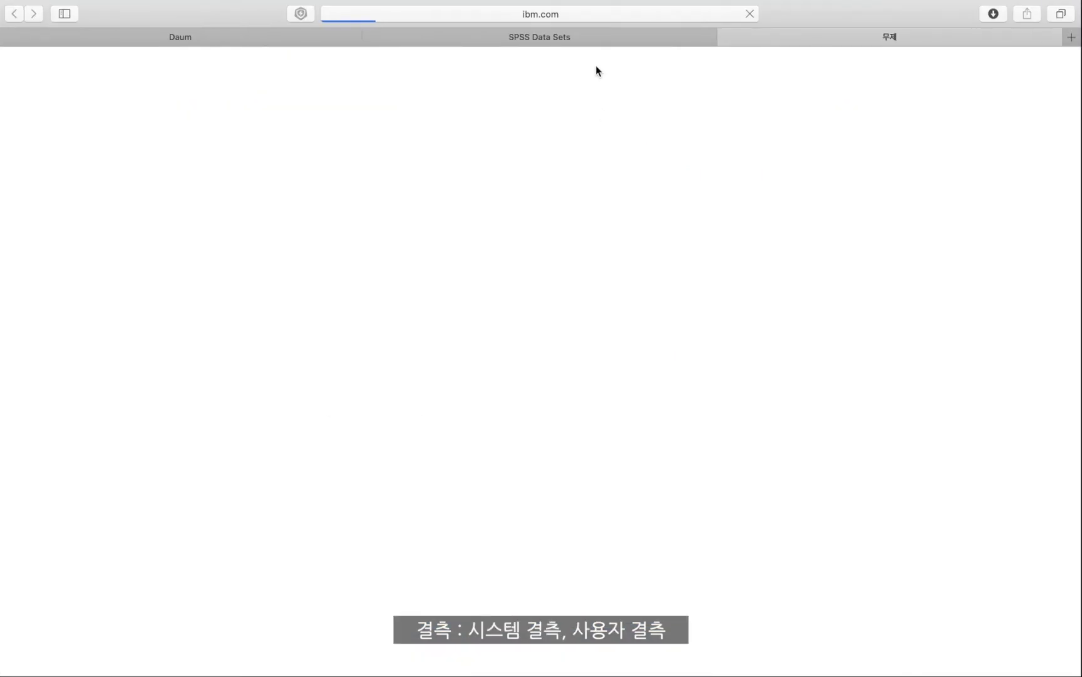
key("ctrl+Left")
left_click(676, 407)
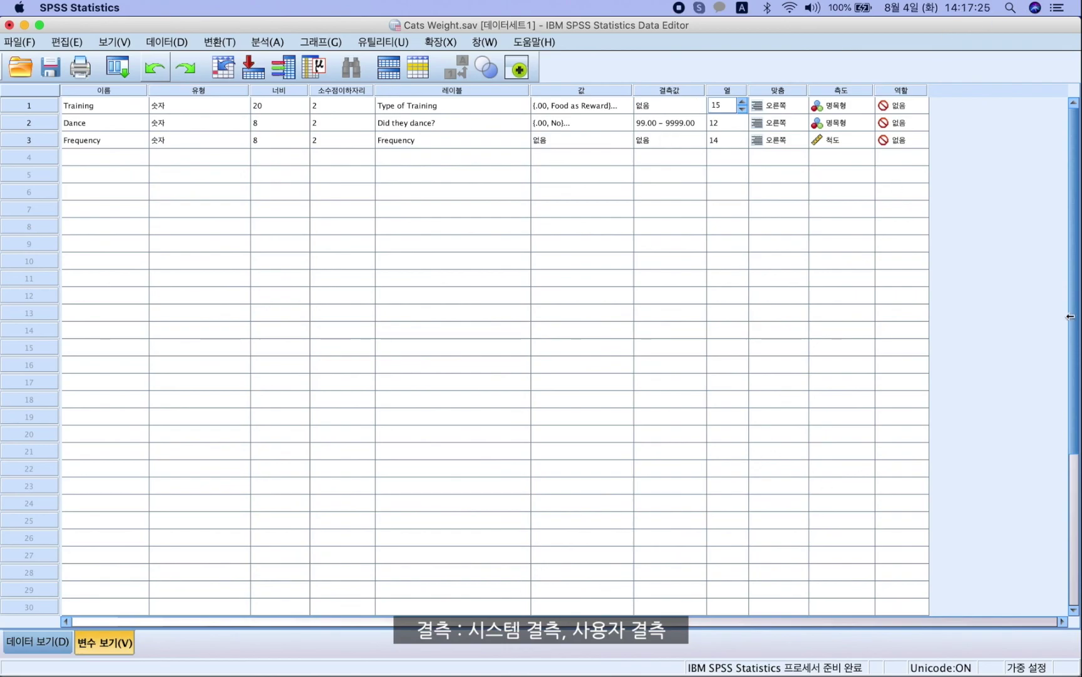
Step: Set the display column width of the Frequency variable to 19
left_click(729, 141)
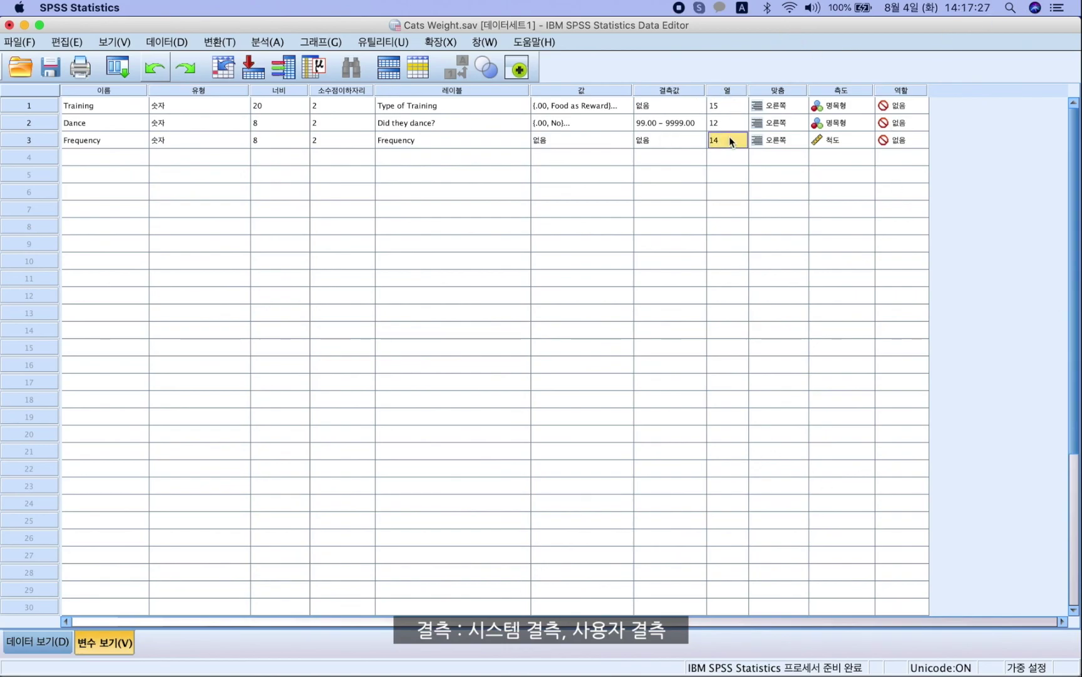
left_click(743, 136)
double_click(721, 139)
type("19")
Step: Set Frequency's alignment to centre, and examine its values beside Training and Dance in the data view
left_click(771, 143)
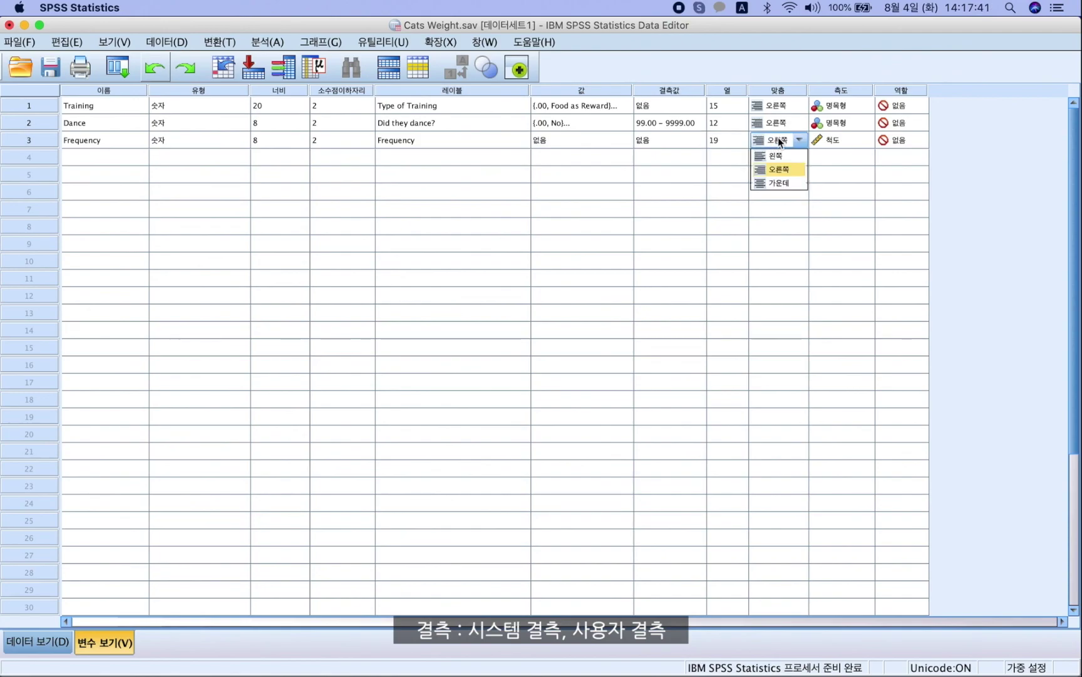
left_click(786, 183)
double_click(33, 132)
left_click(96, 145)
left_click(109, 130)
left_click(114, 197)
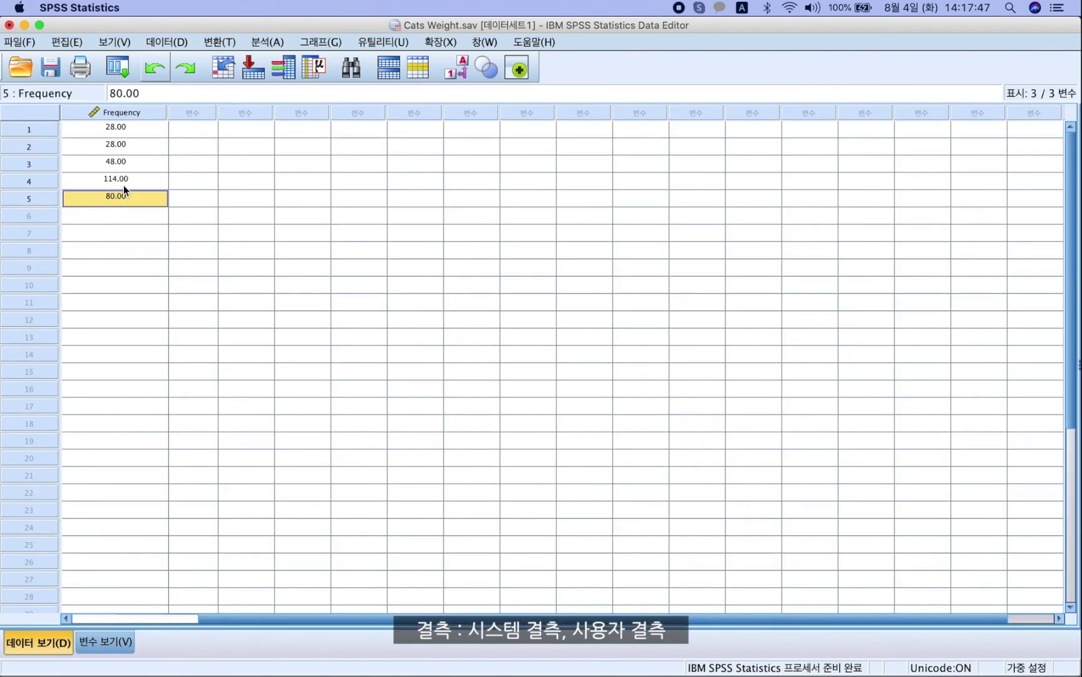
key("Left")
key("Left")
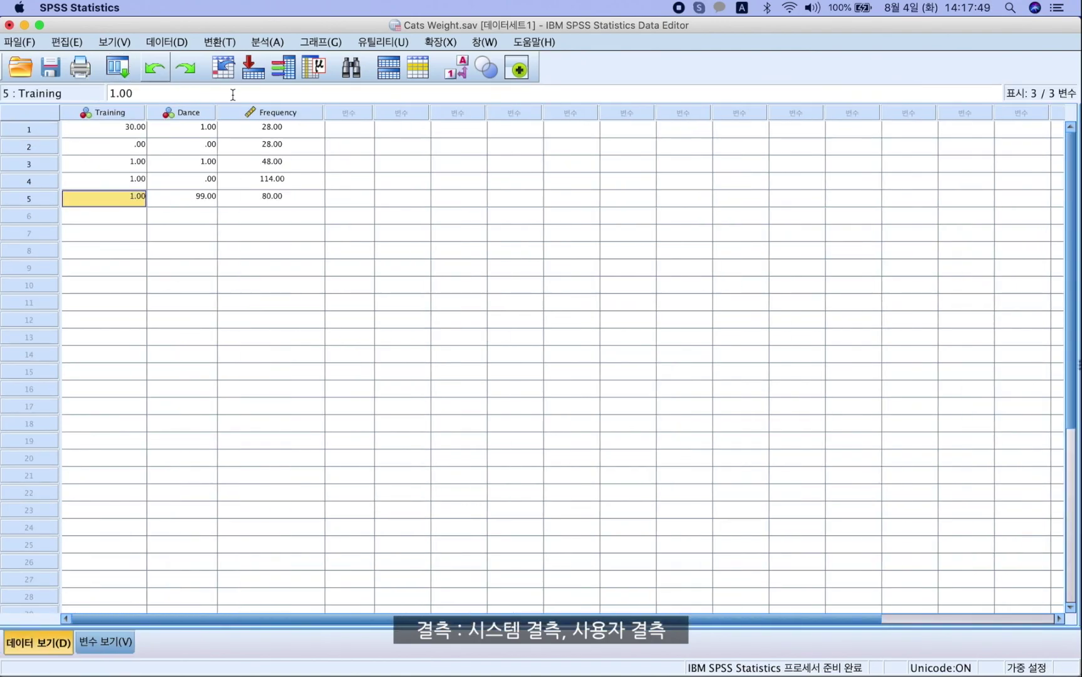
Step: Set Frequency's alignment to left and inspect its values in the data view
double_click(275, 112)
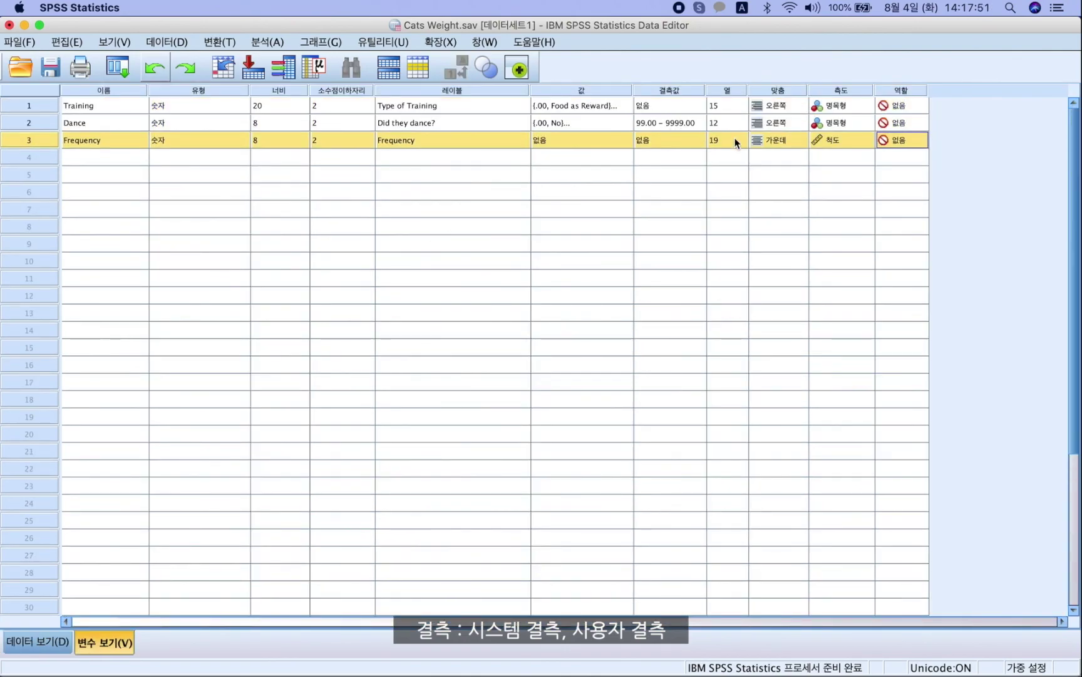
left_click(800, 141)
left_click(786, 155)
double_click(29, 140)
left_click(128, 144)
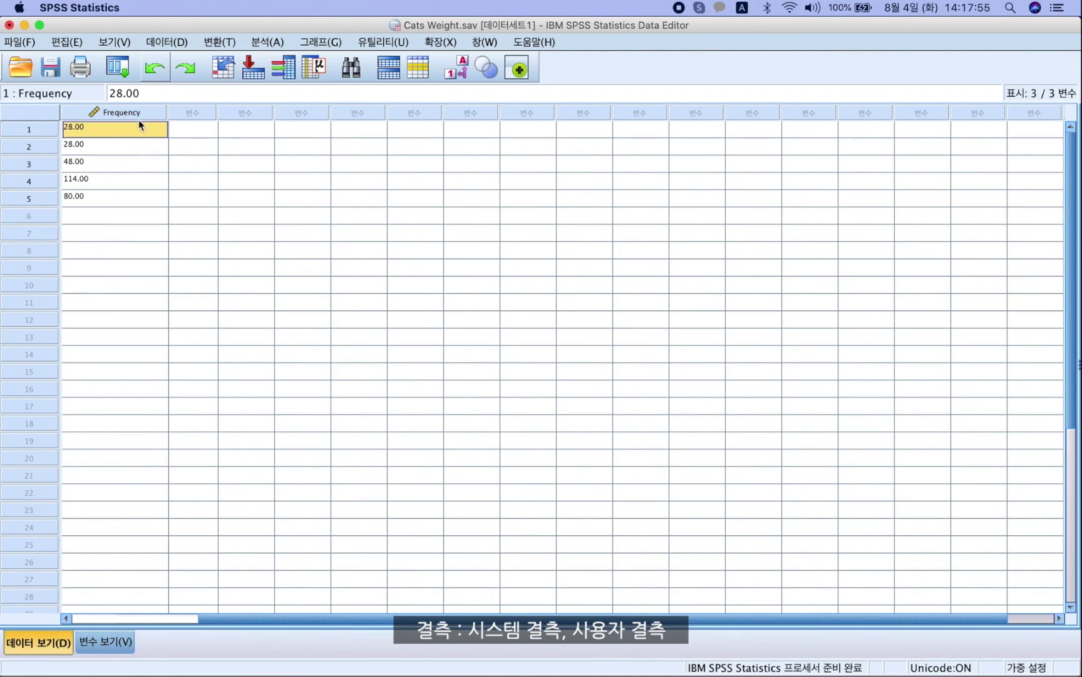
Step: Return to Frequency's variable definition and switch its alignment back to centre
double_click(138, 114)
left_click(795, 104)
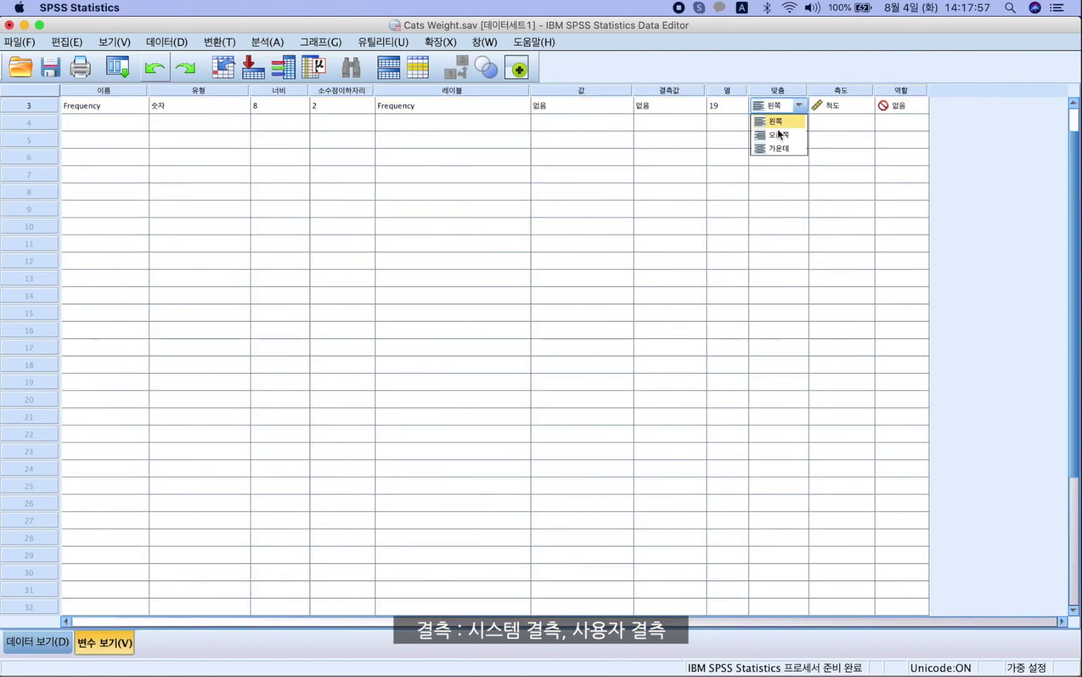
left_click(770, 148)
Step: Set Frequency's alignment to right and examine the values of cases 1 to 3 in the data view
left_click(797, 106)
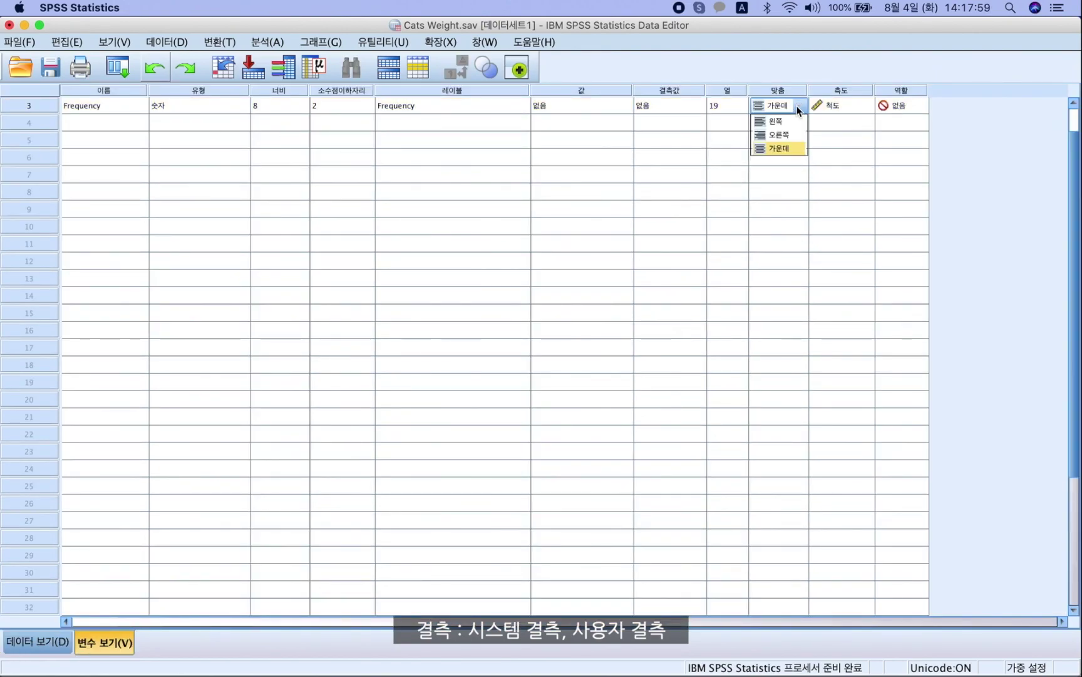
left_click(777, 135)
double_click(43, 106)
left_click(112, 167)
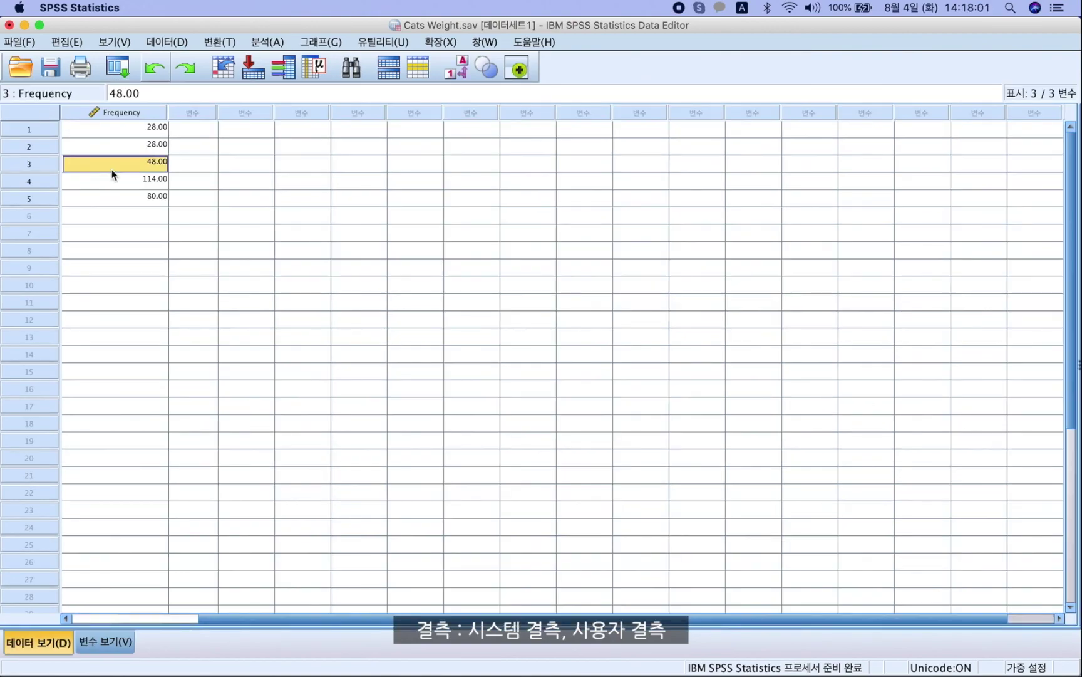
left_click(125, 148)
left_click(127, 134)
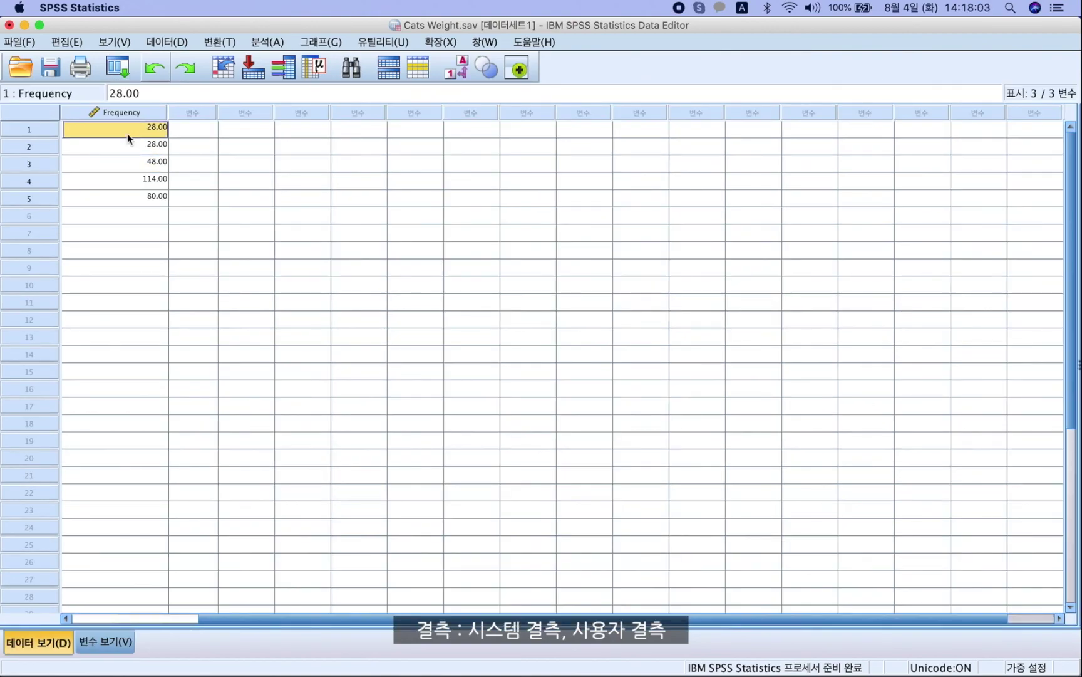